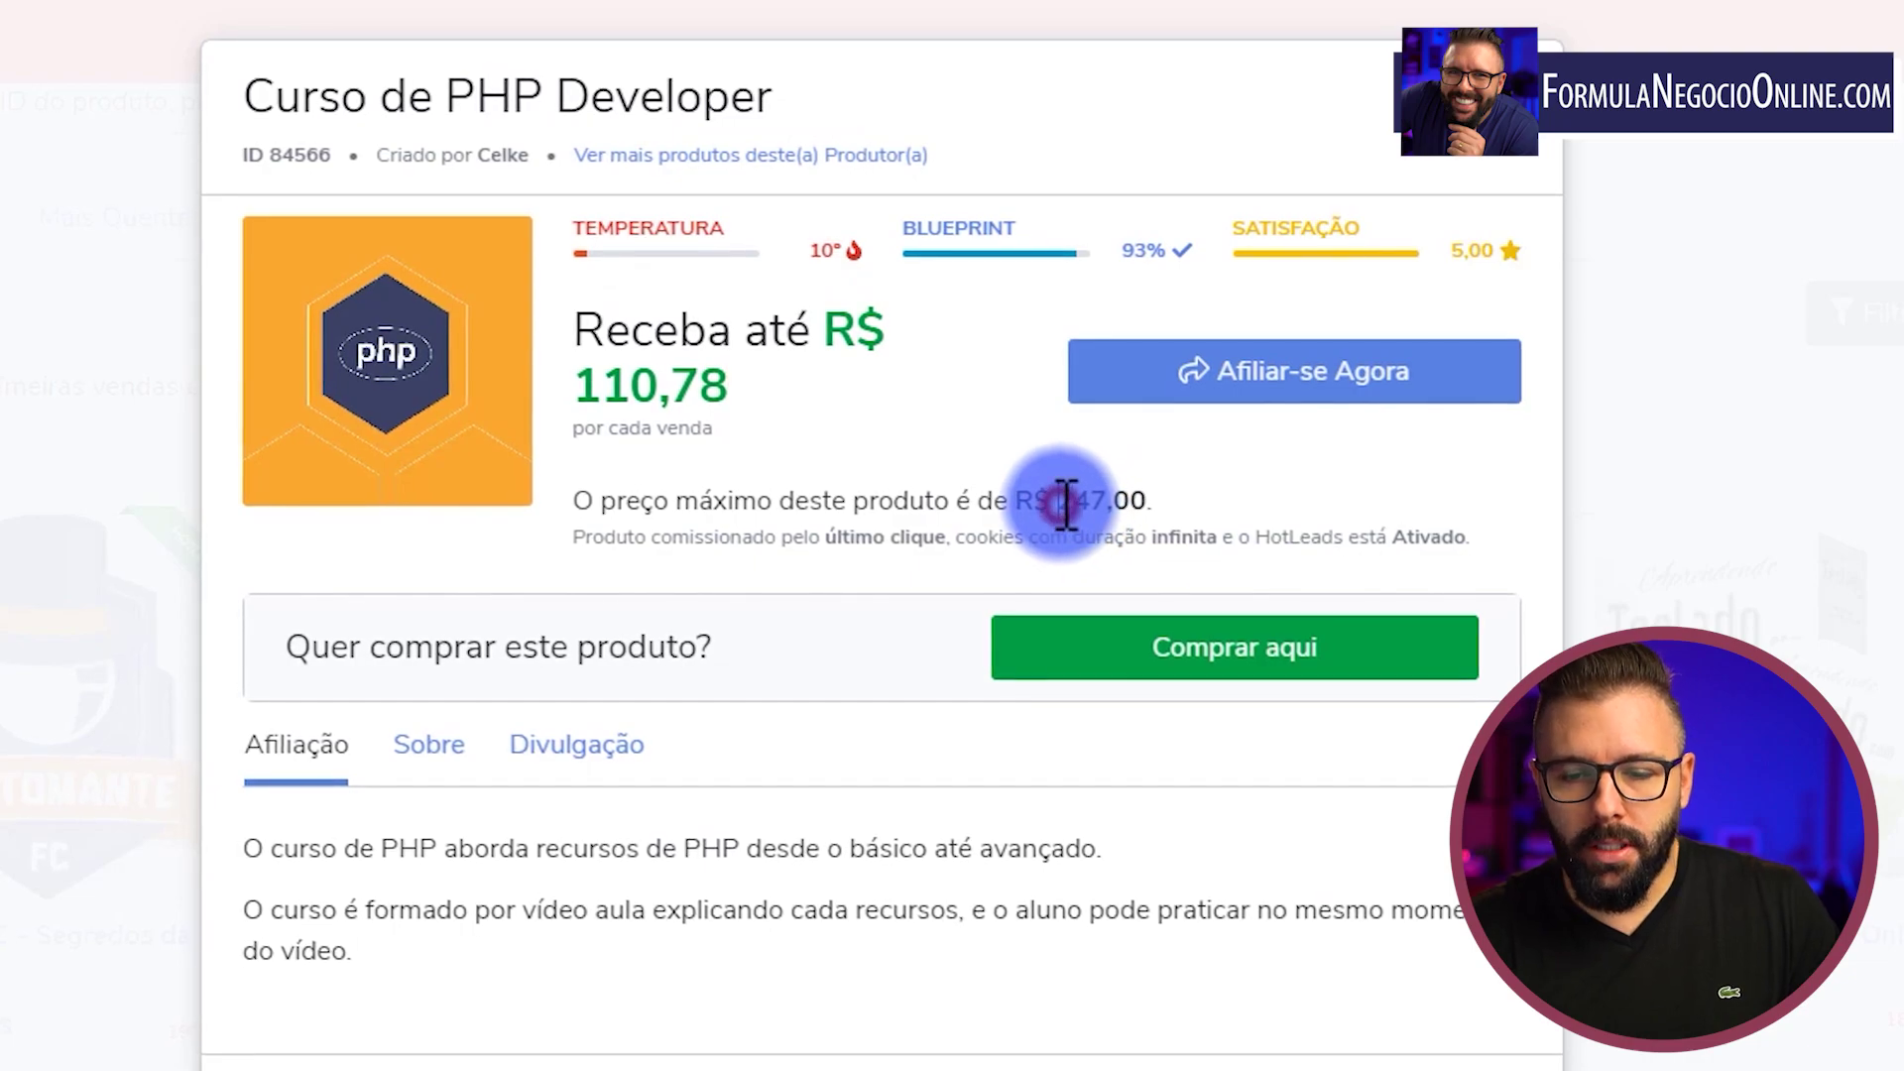
Step: Affiliate with the Curso de PHP Developer product, accept the affiliation rules, and close its details
{"action": "left_click_drag", "start_coordinate": [1059, 498], "coordinate": [1170, 493]}
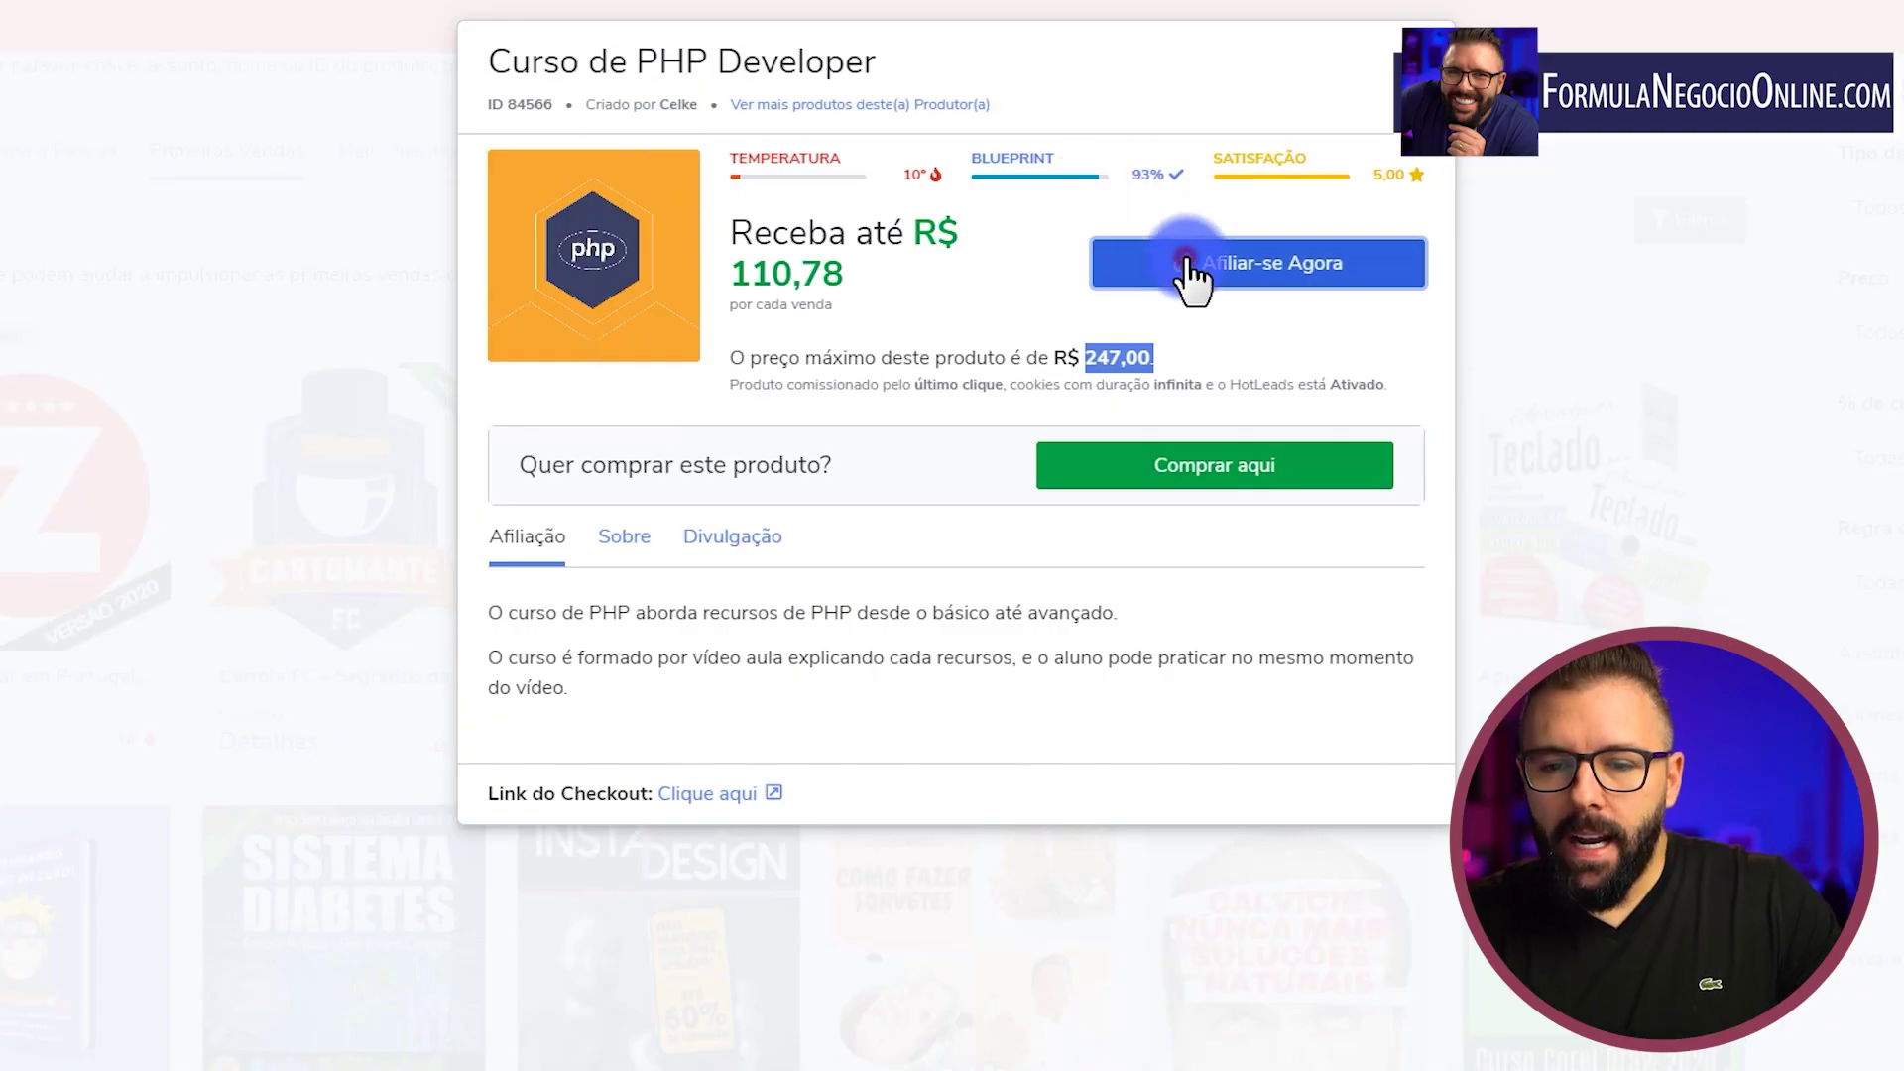
{"action": "left_click", "coordinate": [1189, 265]}
{"action": "scroll", "coordinate": [1180, 506], "scroll_direction": "down", "scroll_amount": 4}
{"action": "left_click", "coordinate": [1214, 609]}
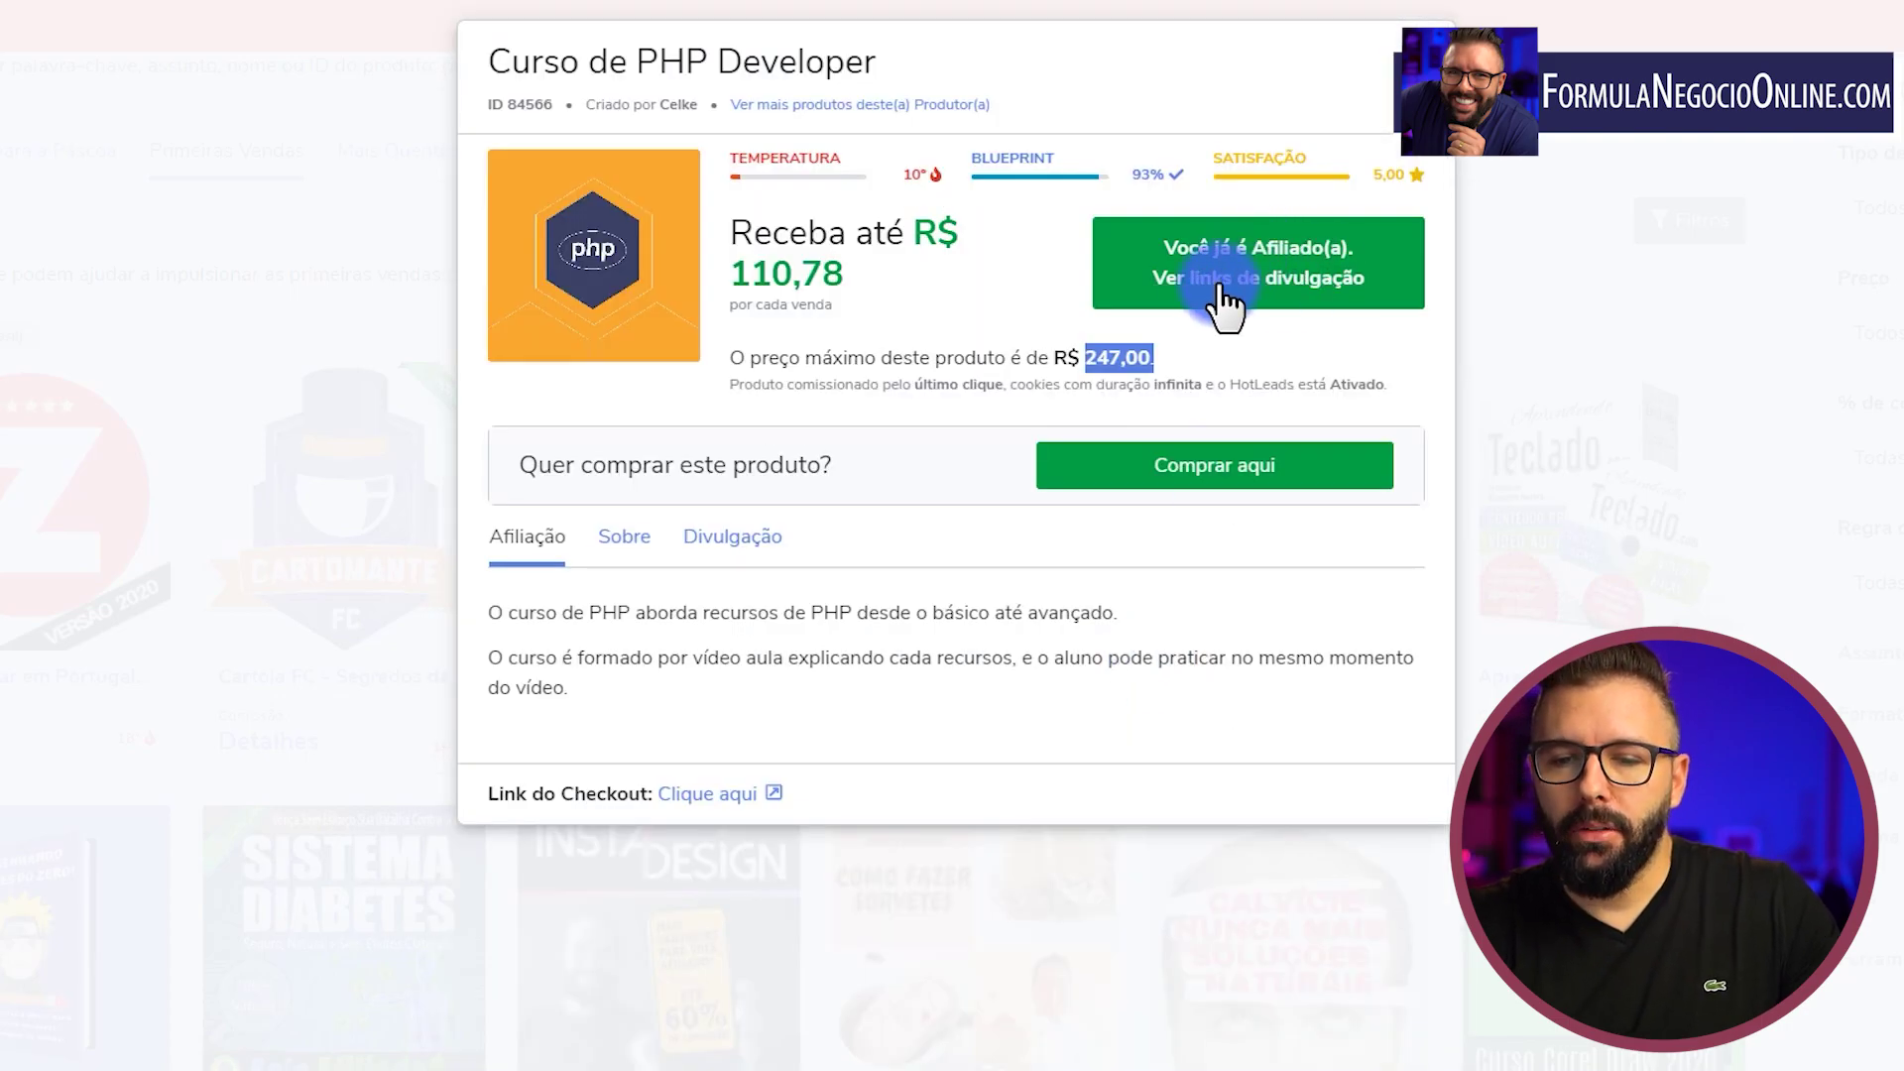
{"action": "left_click", "coordinate": [1448, 14]}
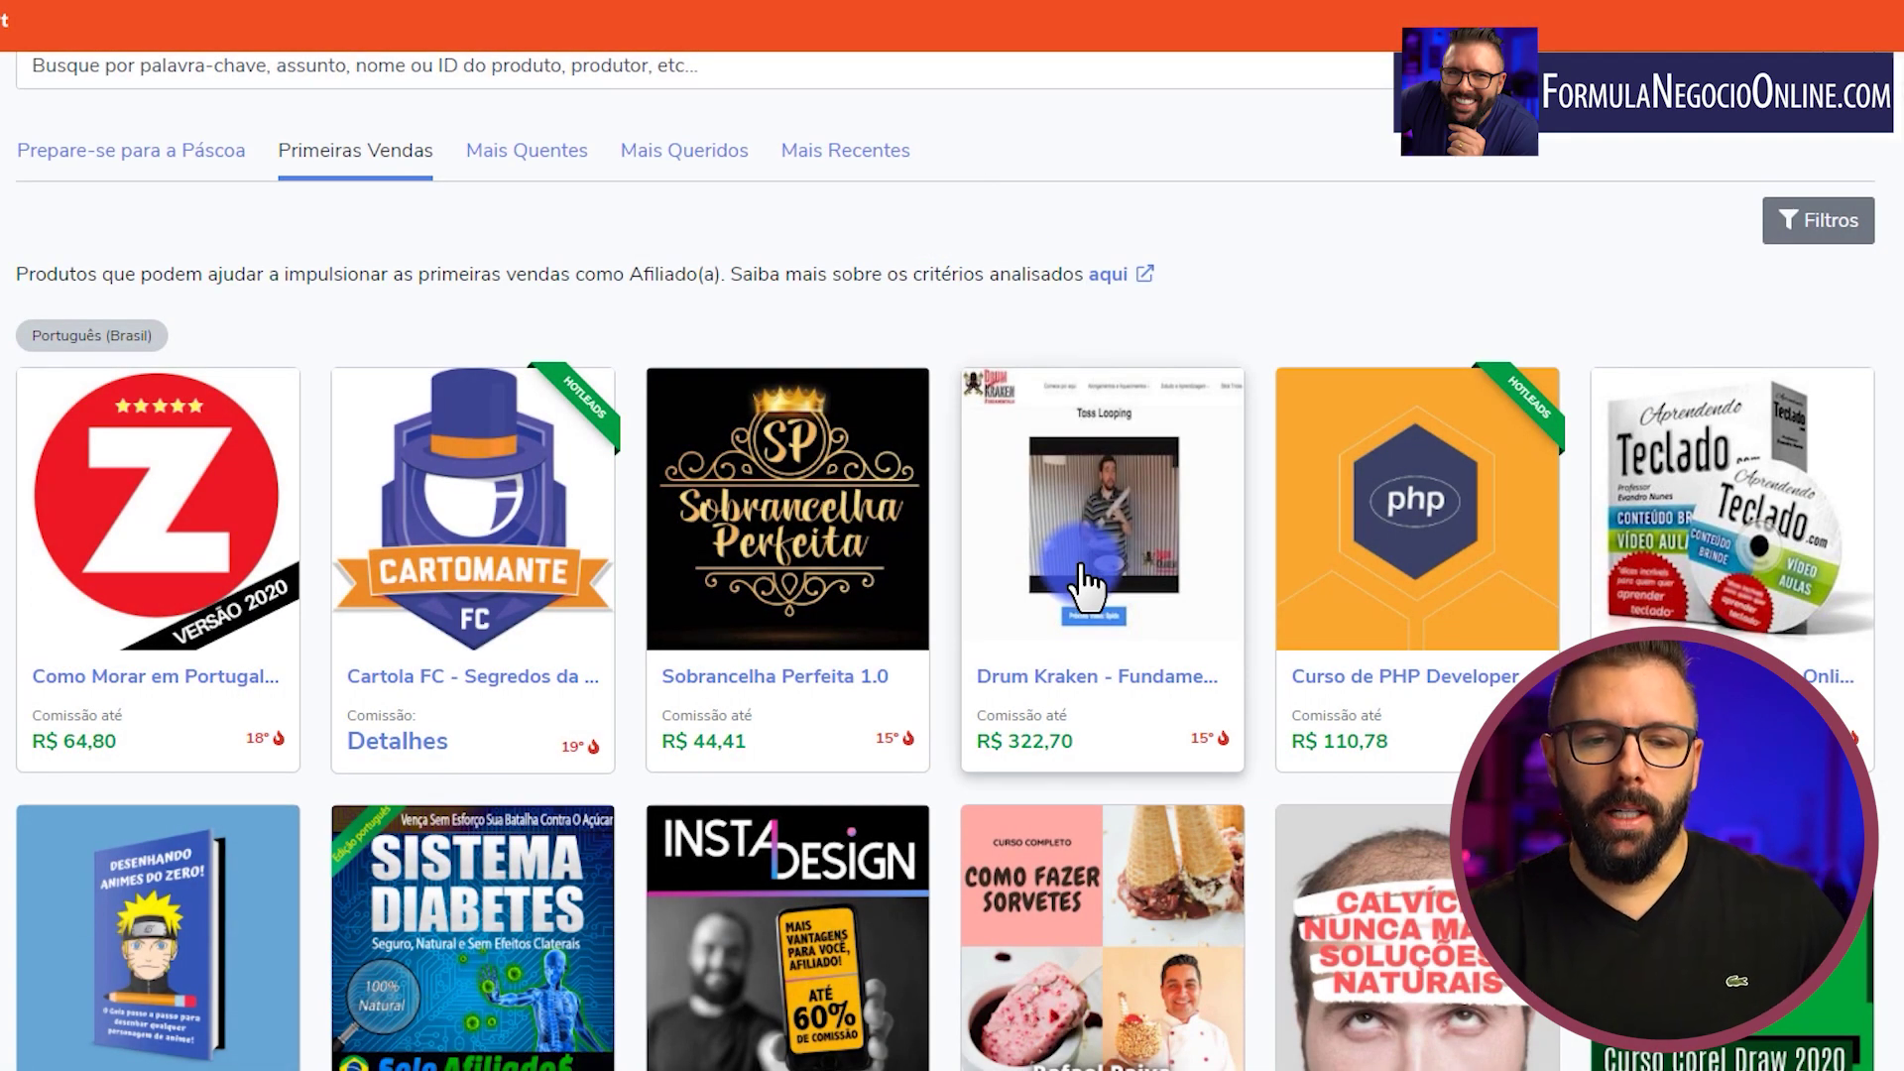
Step: Show the Mais Quentes products and look through the subject categories offered in the filters
{"action": "left_click", "coordinate": [563, 151]}
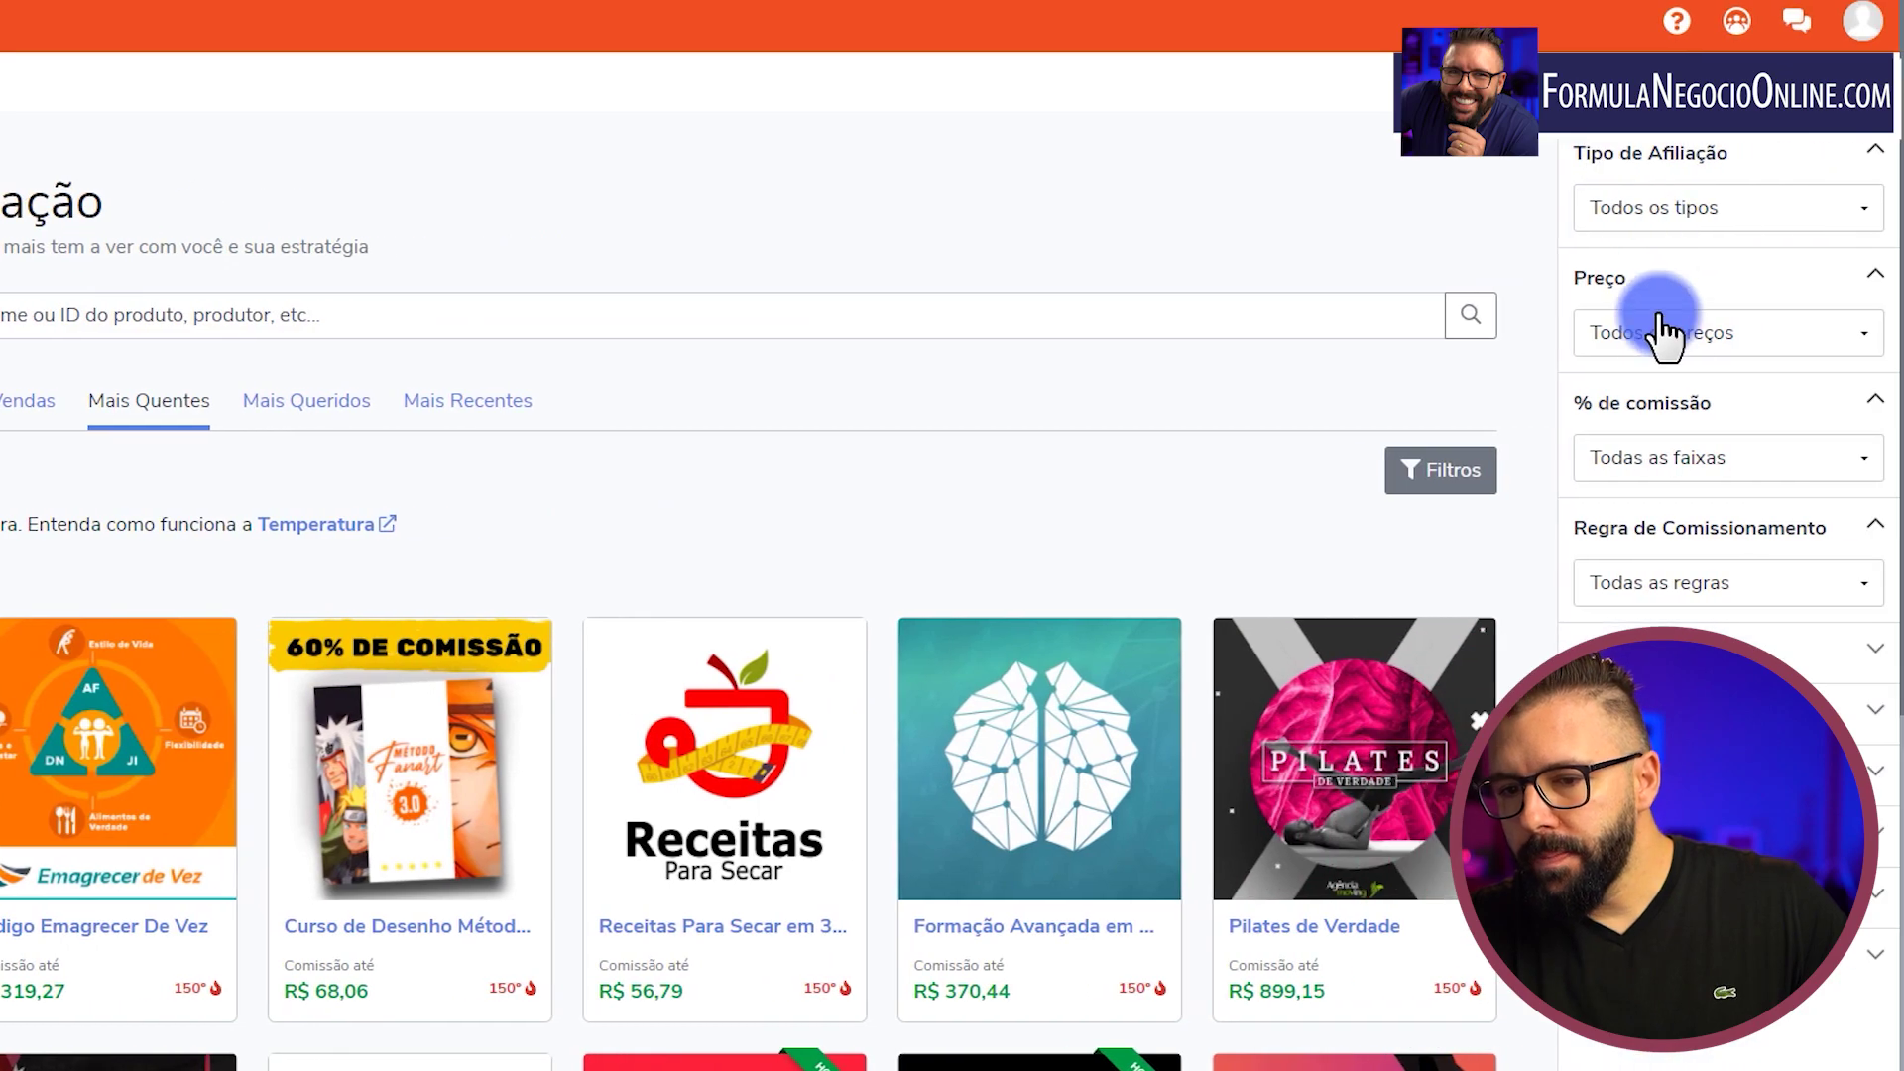
{"action": "left_click", "coordinate": [1655, 704]}
{"action": "scroll", "coordinate": [1680, 892], "scroll_direction": "down", "scroll_amount": 5}
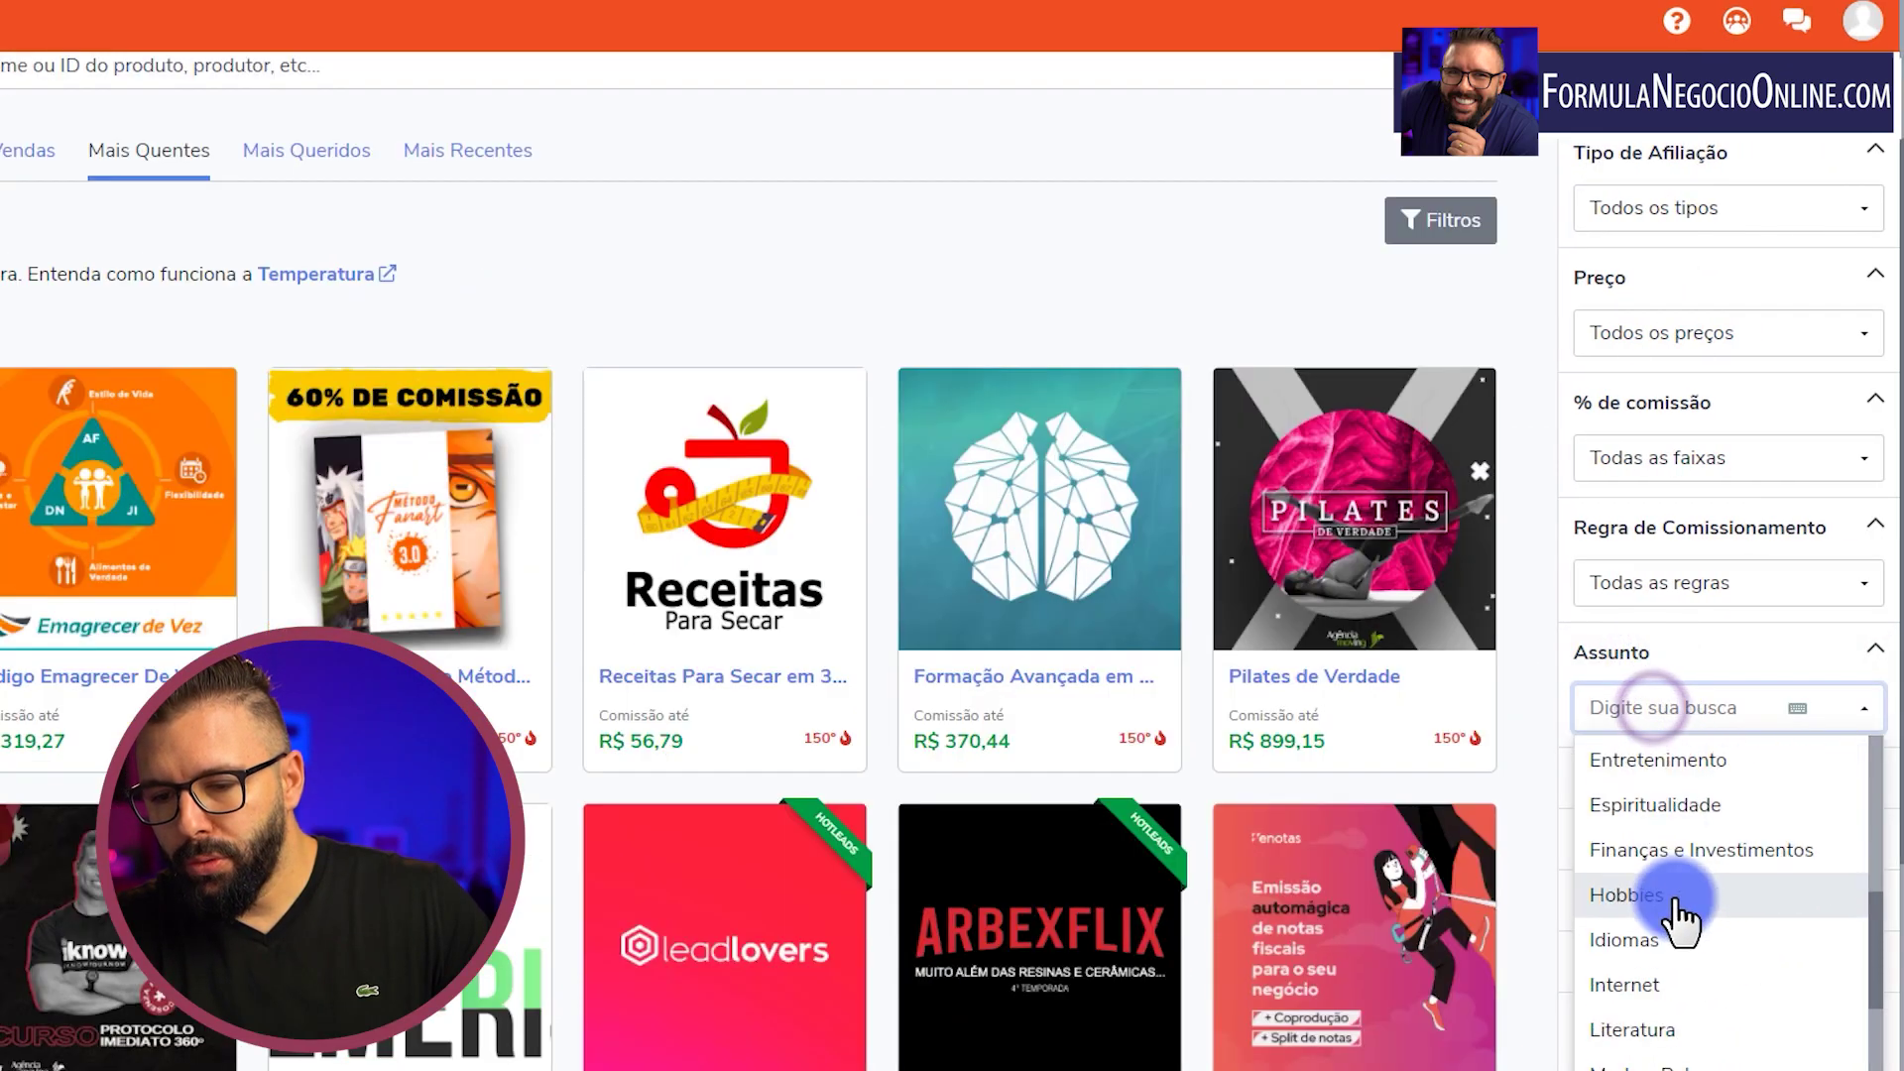
{"action": "scroll", "coordinate": [1725, 907], "scroll_direction": "down", "scroll_amount": 1}
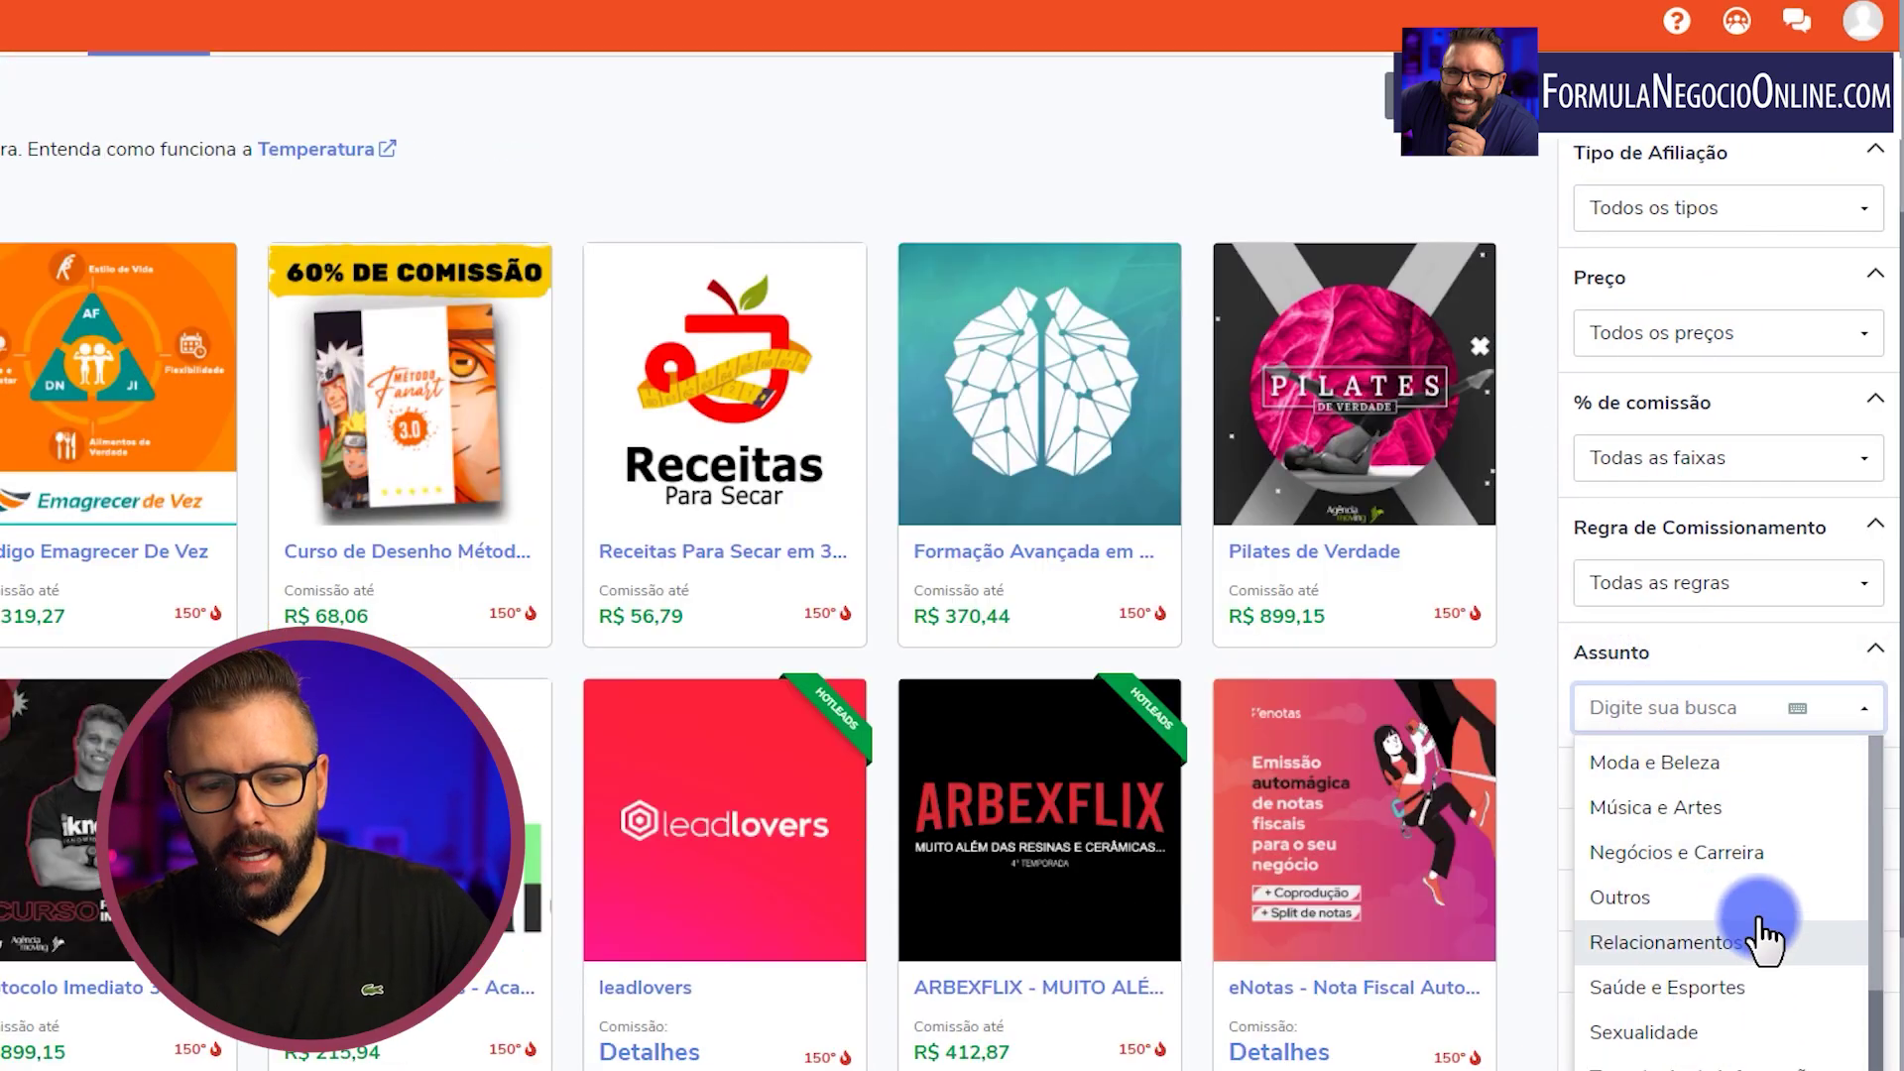
{"action": "left_click", "coordinate": [962, 178]}
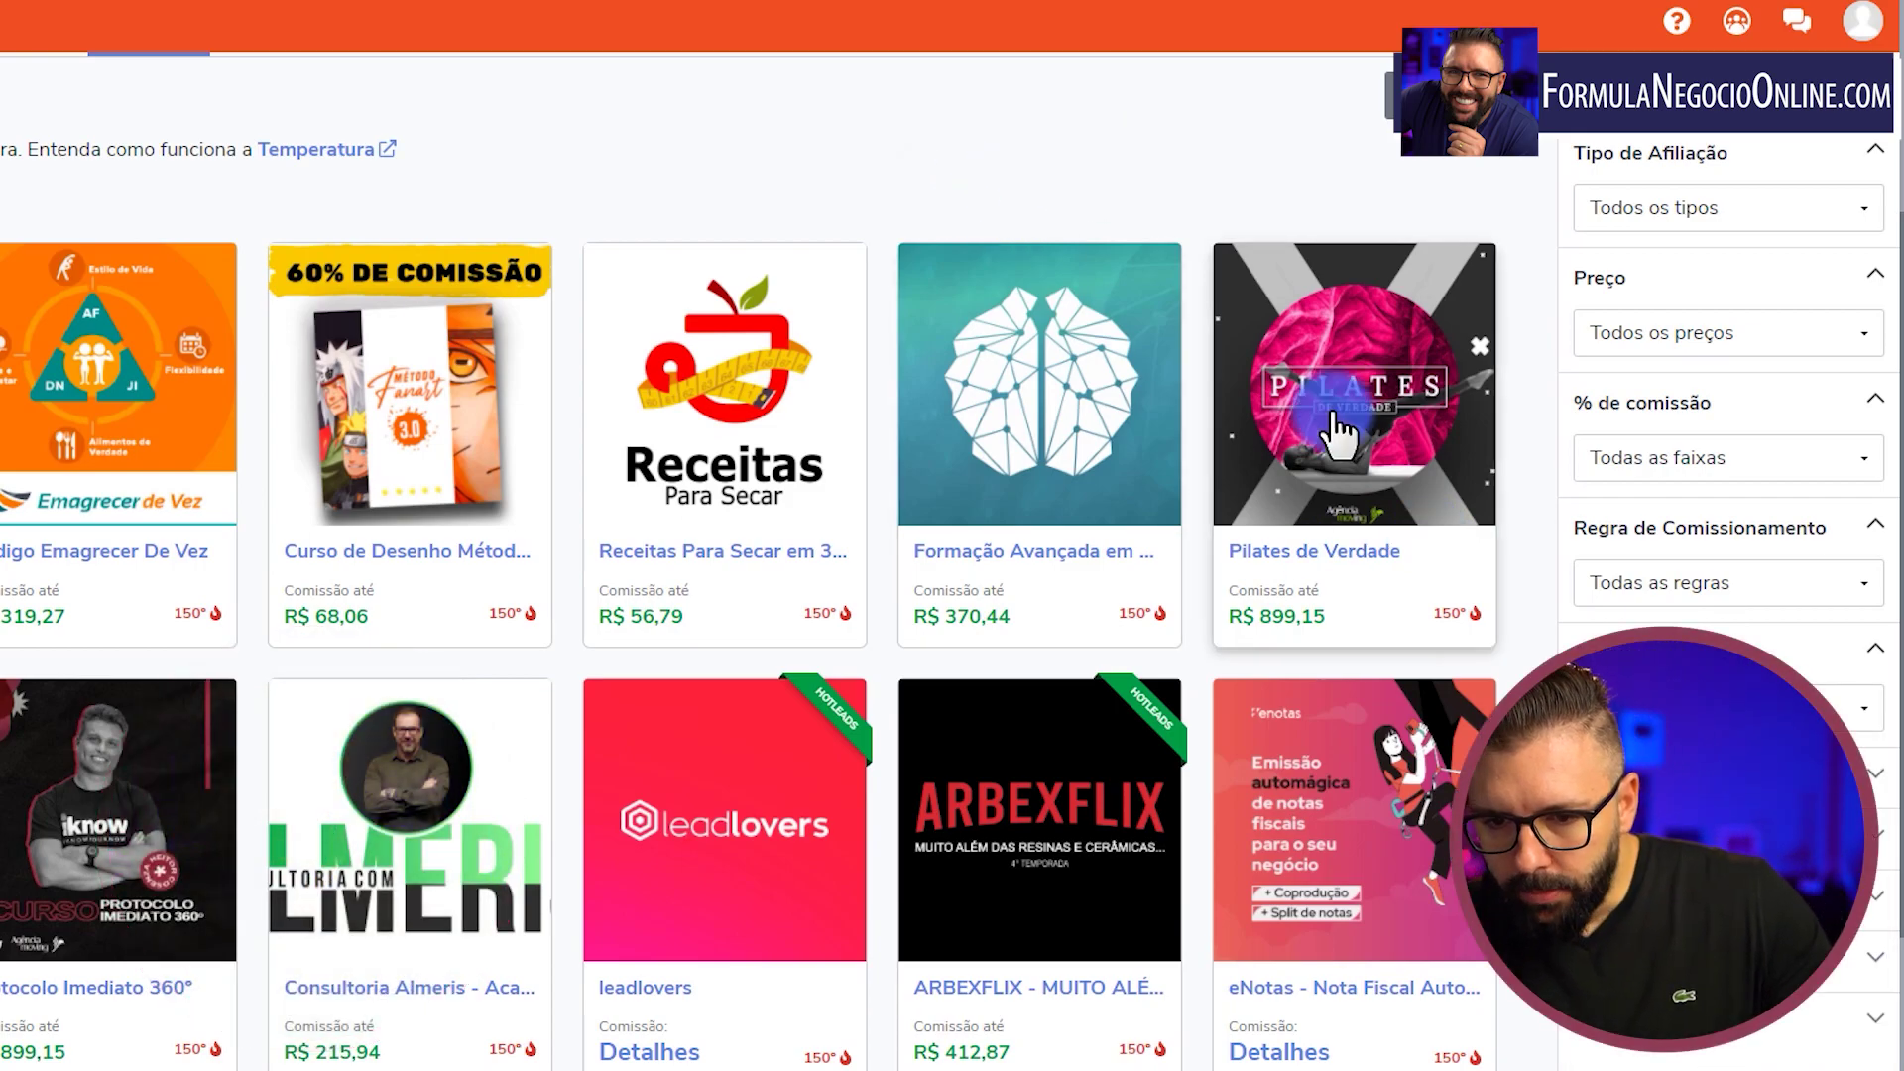
Step: Open the Combo Memória 360 (CM3) product and send an affiliation request, agreeing to the platform rules
{"action": "scroll", "coordinate": [859, 580], "scroll_direction": "down", "scroll_amount": 3}
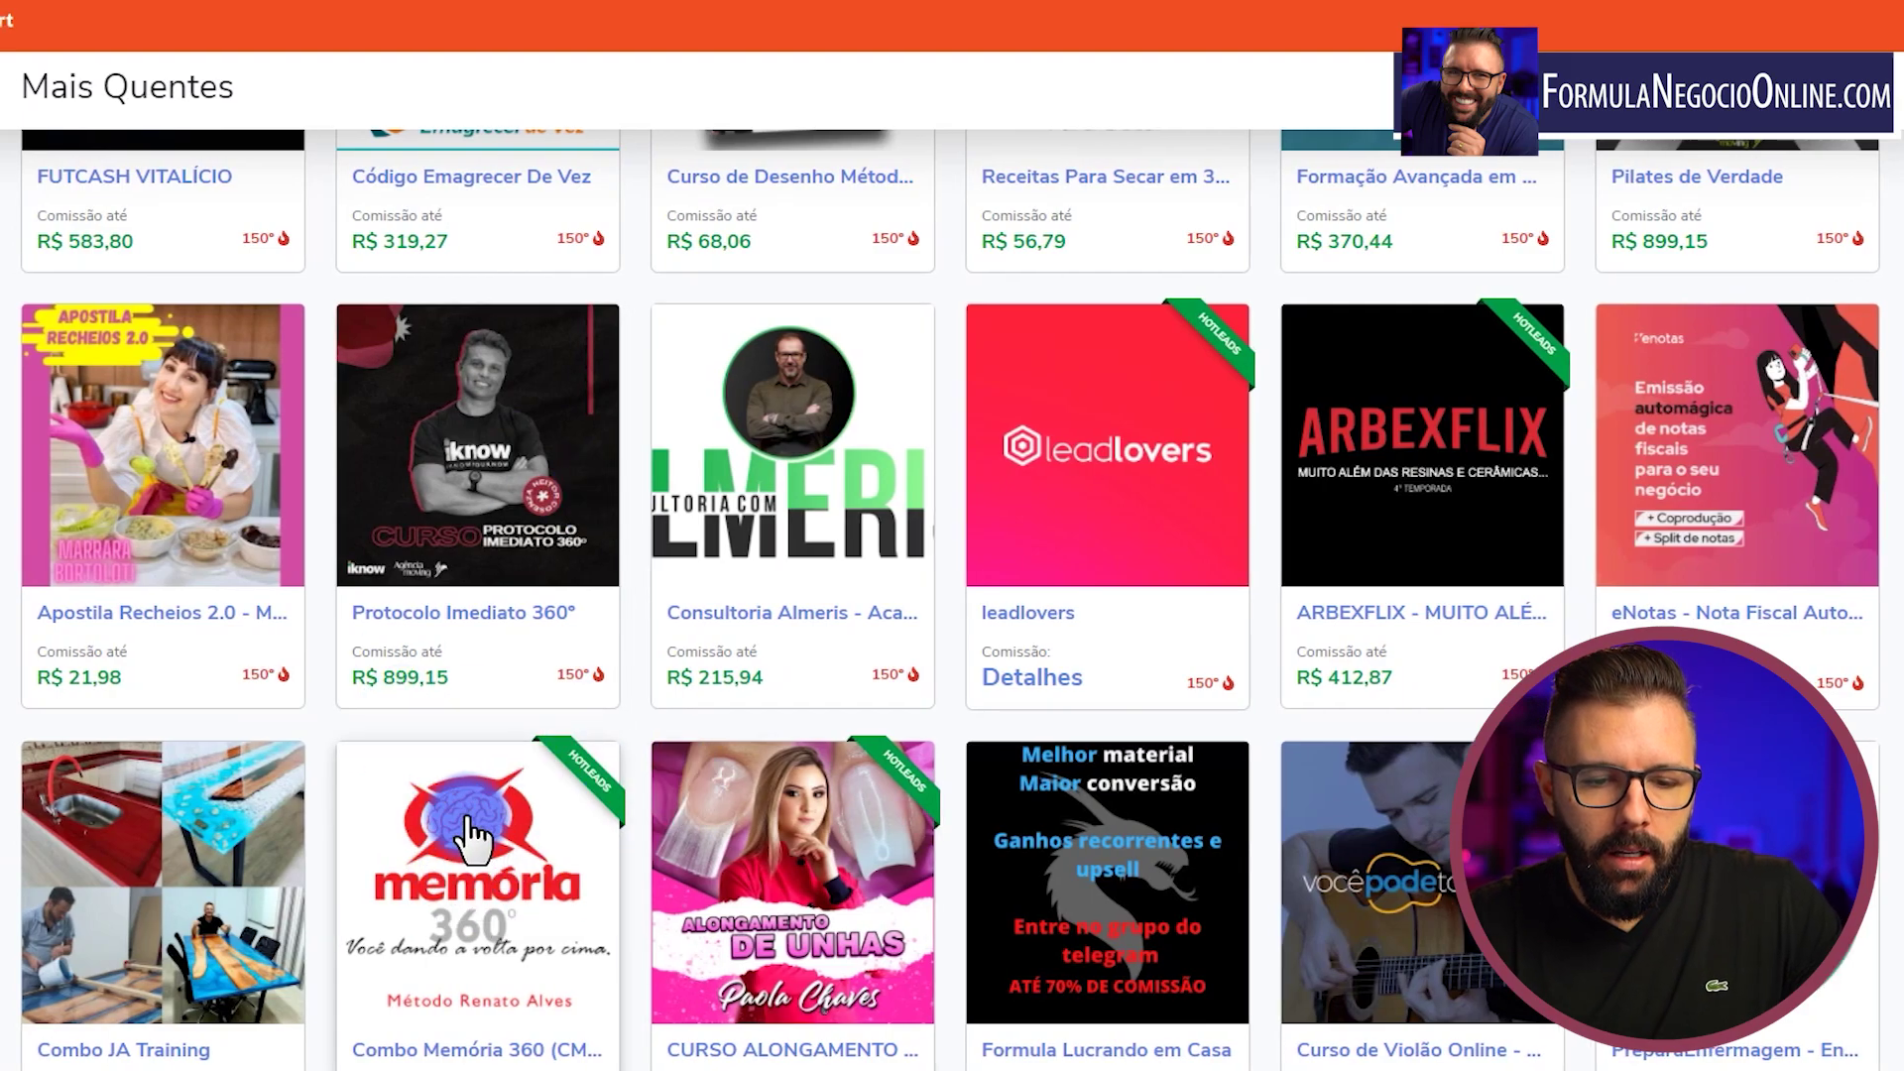
{"action": "left_click", "coordinate": [468, 821]}
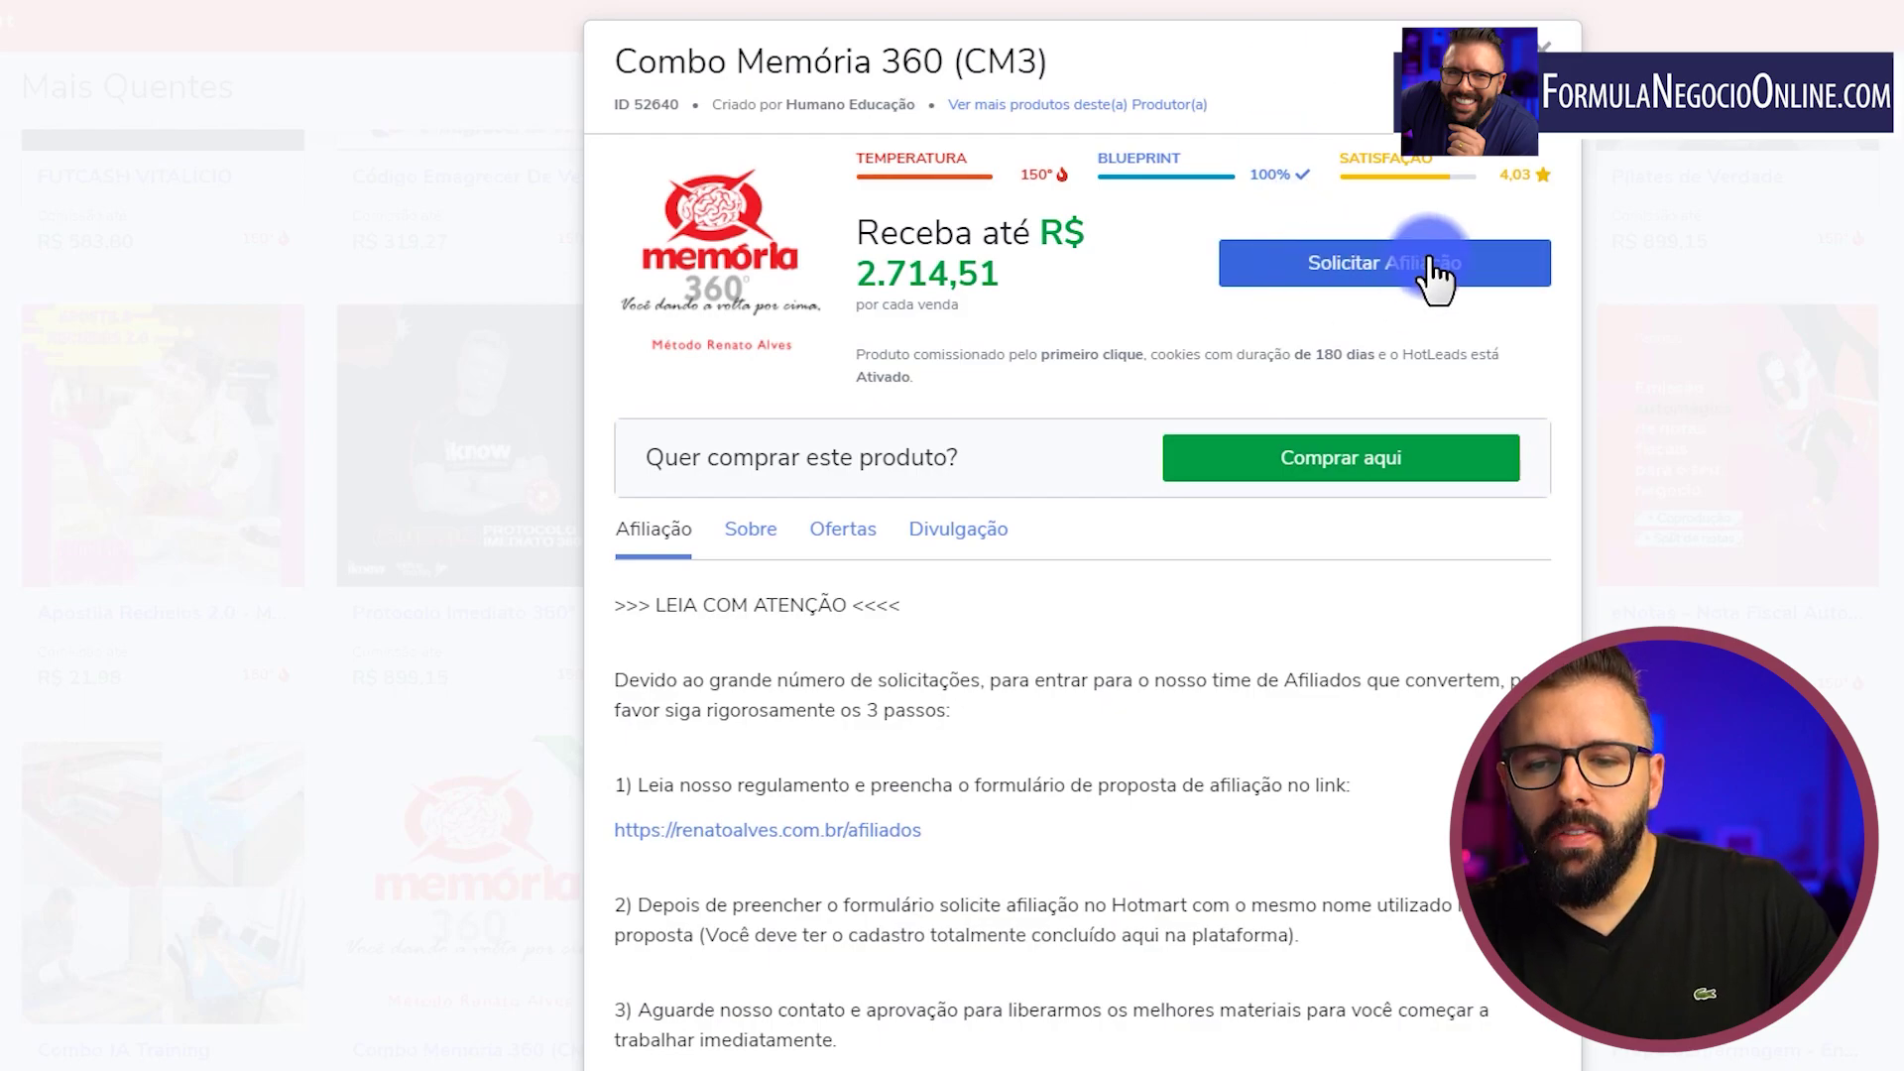
{"action": "left_click", "coordinate": [1396, 274]}
{"action": "right_click", "coordinate": [1396, 274]}
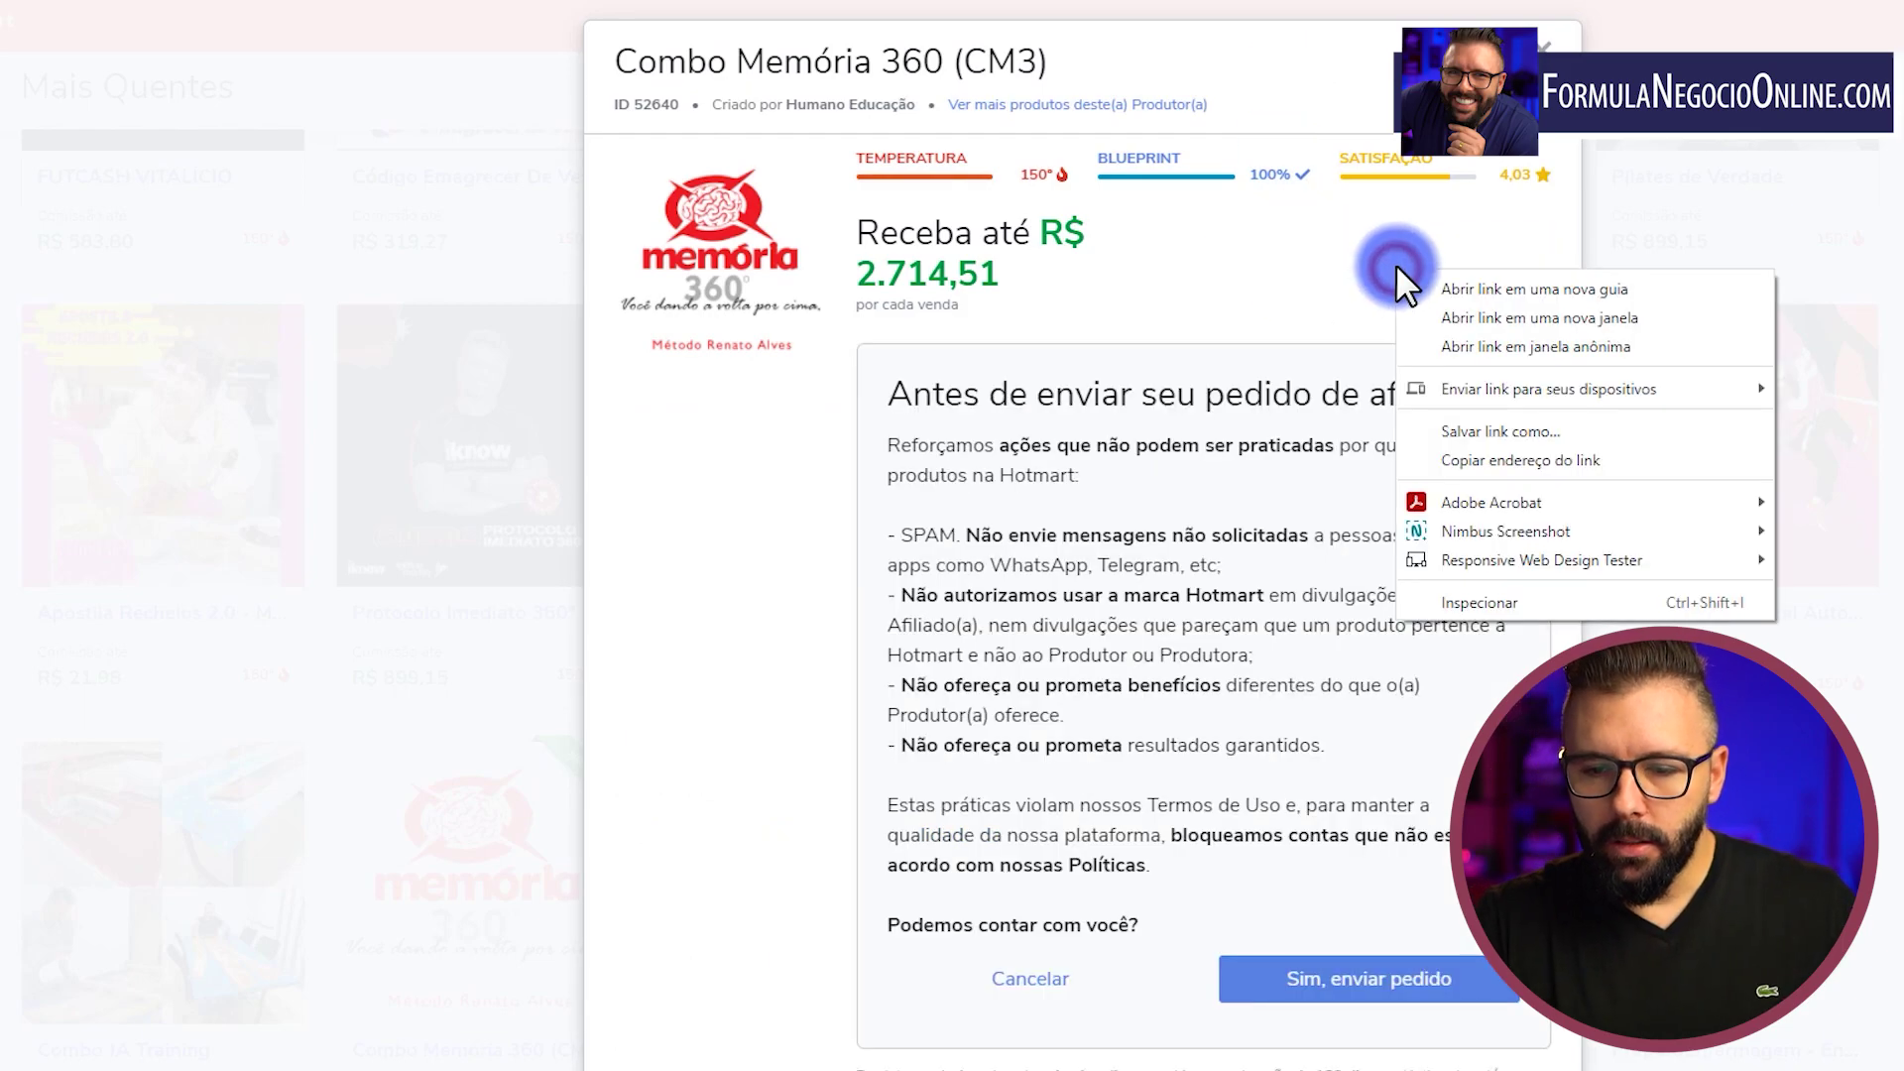
{"action": "left_click", "coordinate": [1251, 979]}
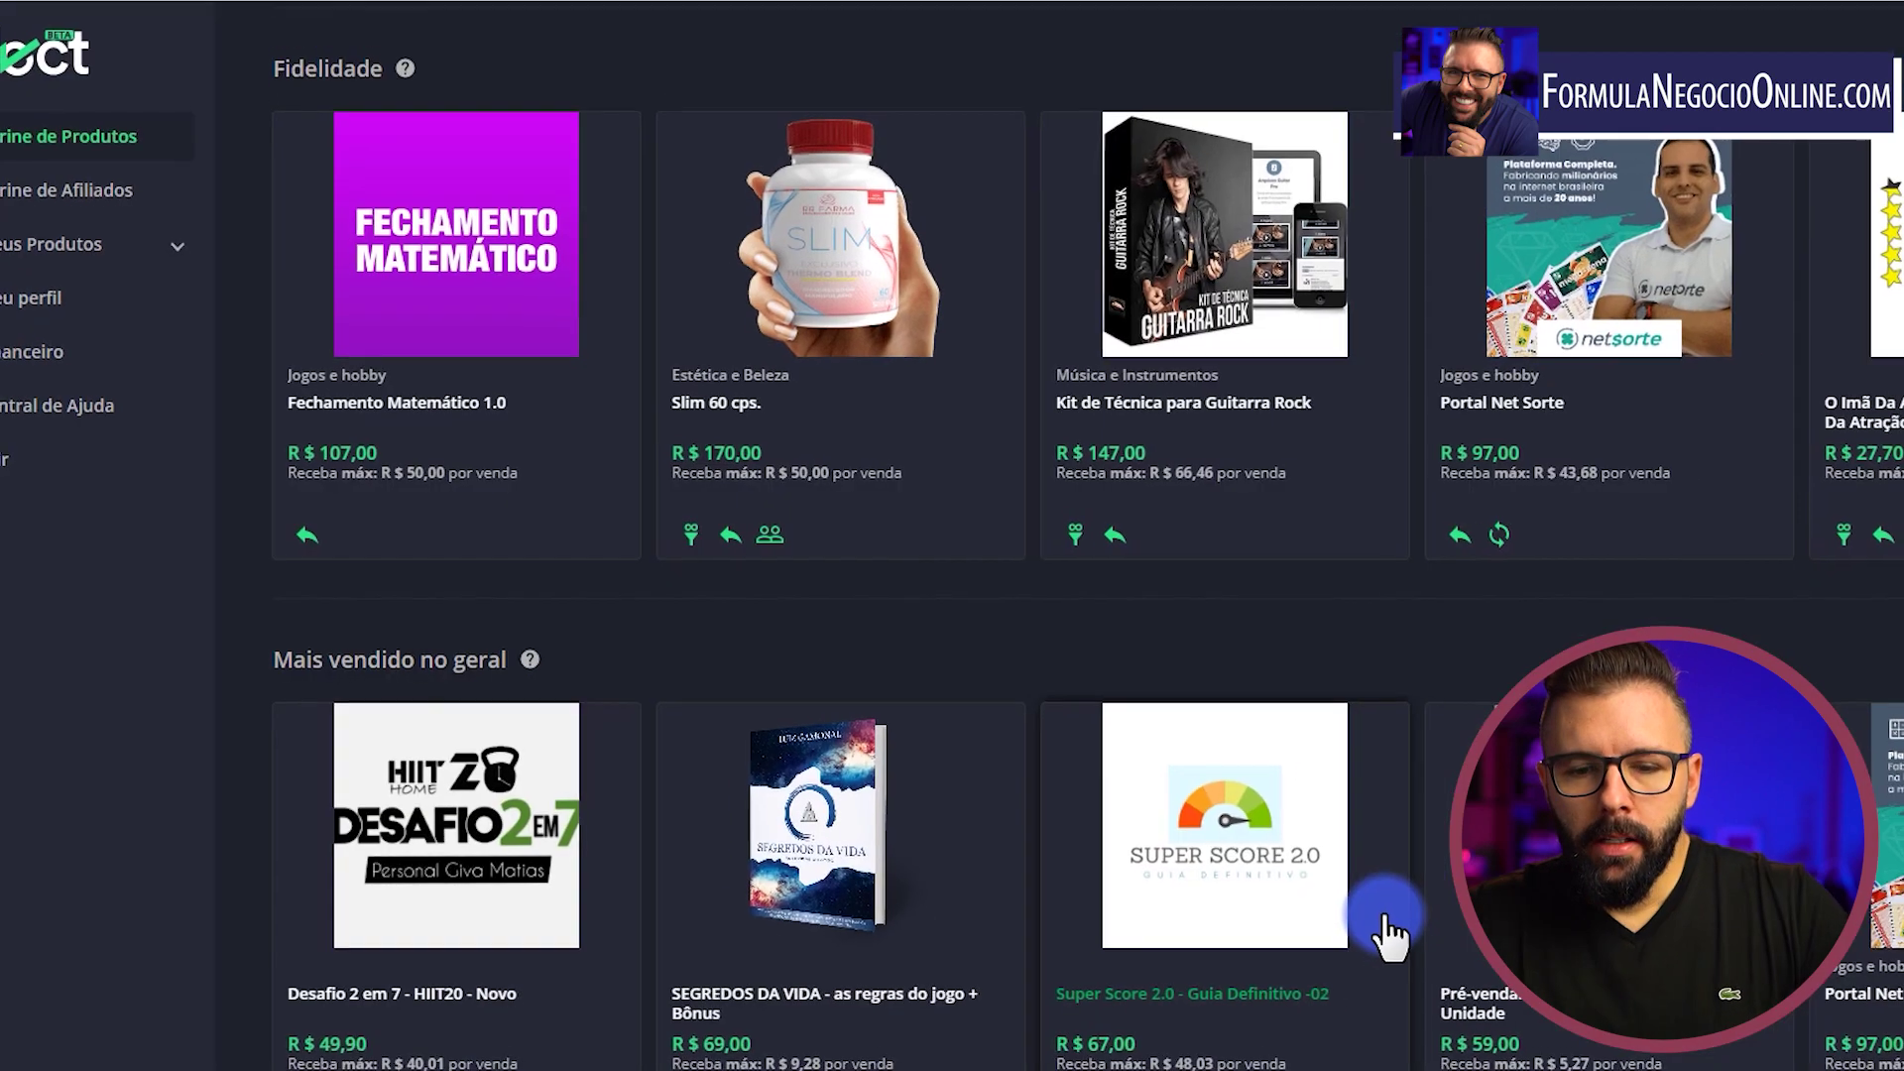
Step: Browse the Select product showcase, open Super Score 2.0 - Guia Definitivo -02, and dismiss the chat window
{"action": "scroll", "coordinate": [907, 861], "scroll_direction": "down", "scroll_amount": 6}
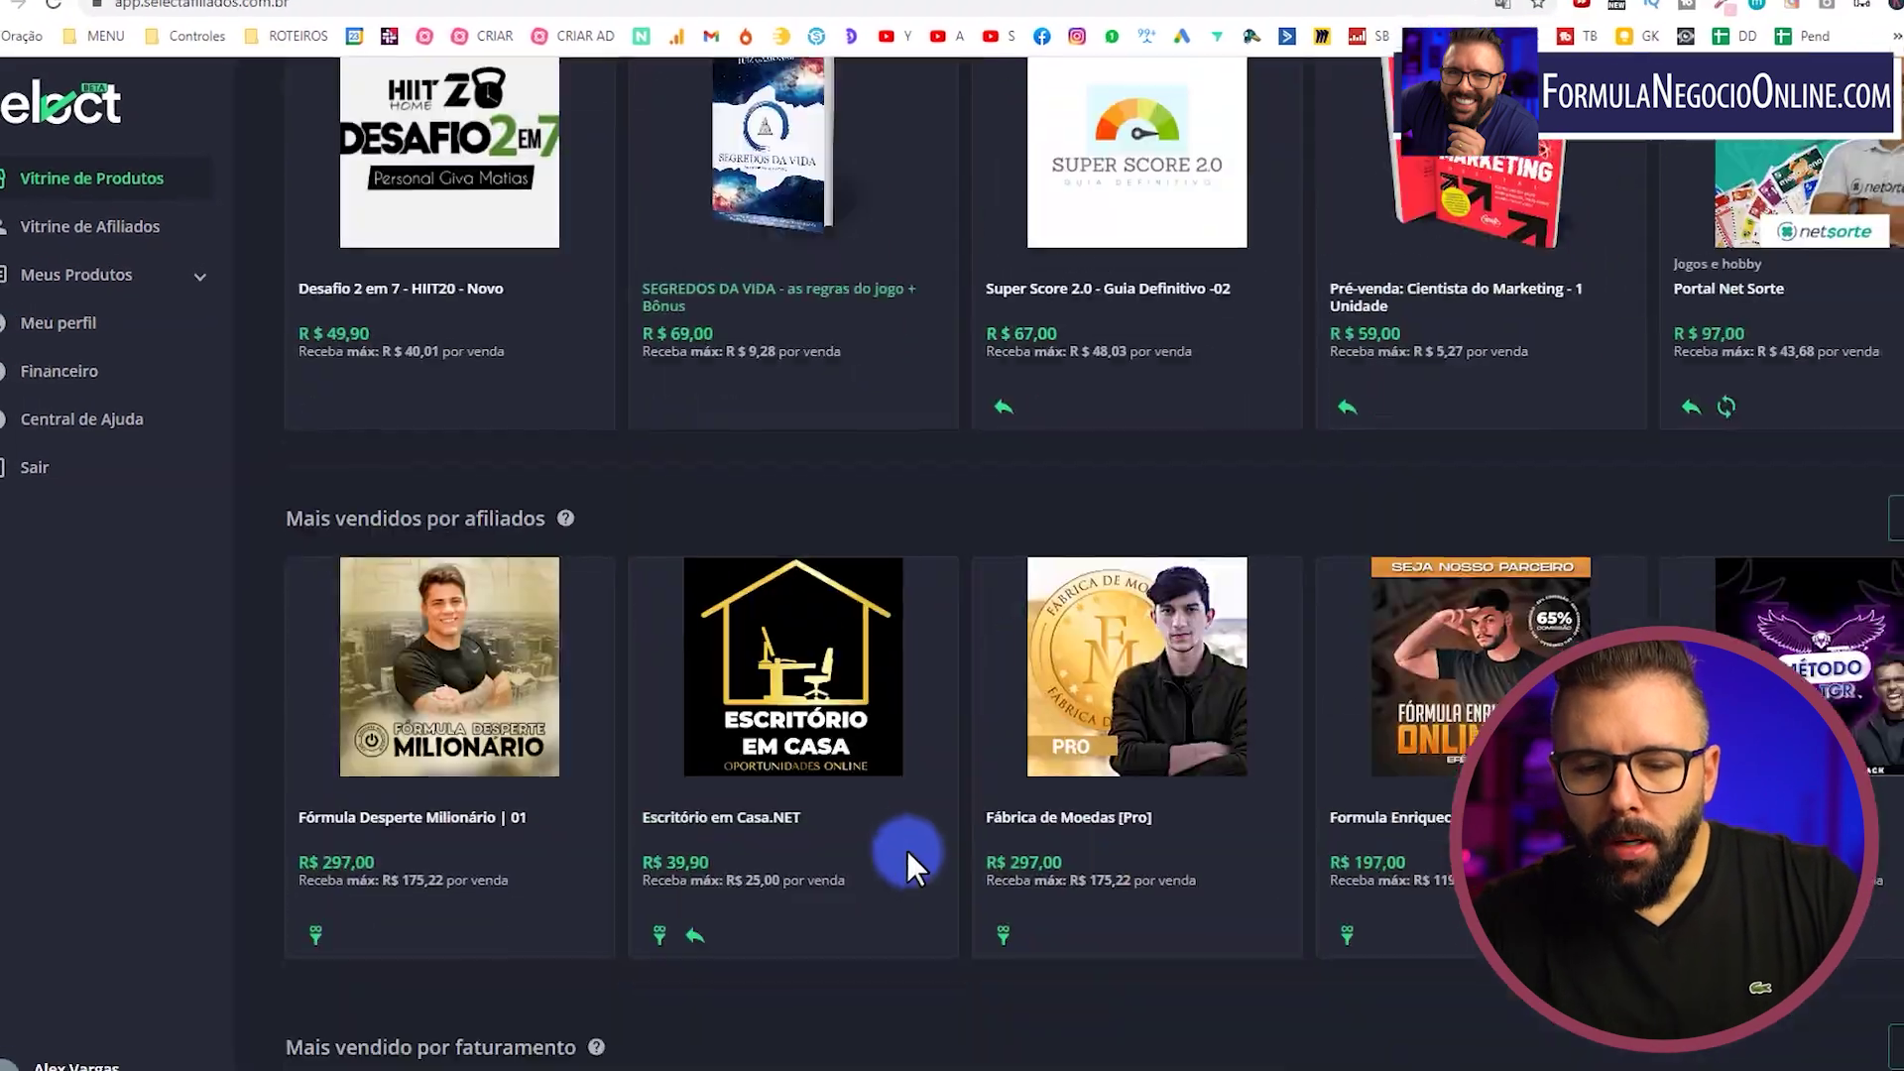
{"action": "scroll", "coordinate": [906, 852], "scroll_direction": "down", "scroll_amount": 6}
{"action": "scroll", "coordinate": [893, 843], "scroll_direction": "up", "scroll_amount": 12}
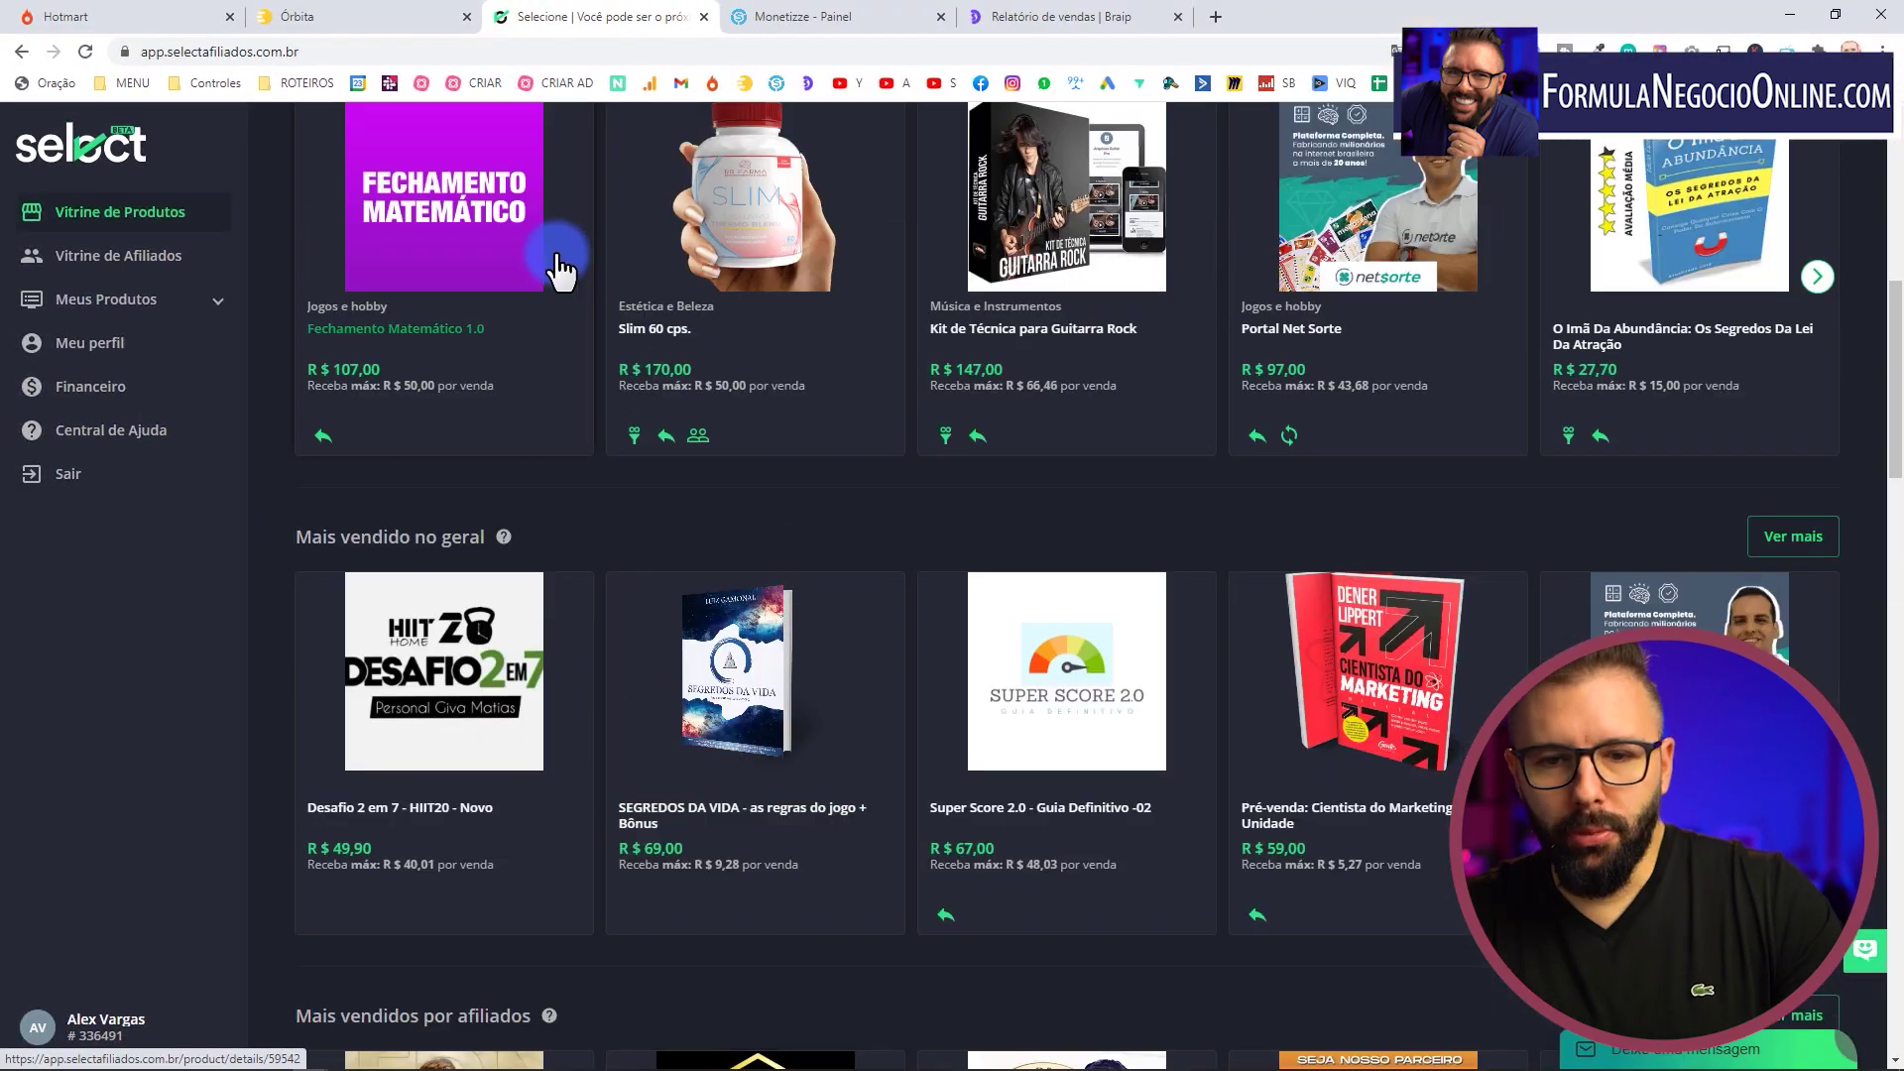
{"action": "scroll", "coordinate": [1114, 297], "scroll_direction": "down", "scroll_amount": 5}
{"action": "scroll", "coordinate": [900, 510], "scroll_direction": "up", "scroll_amount": 5}
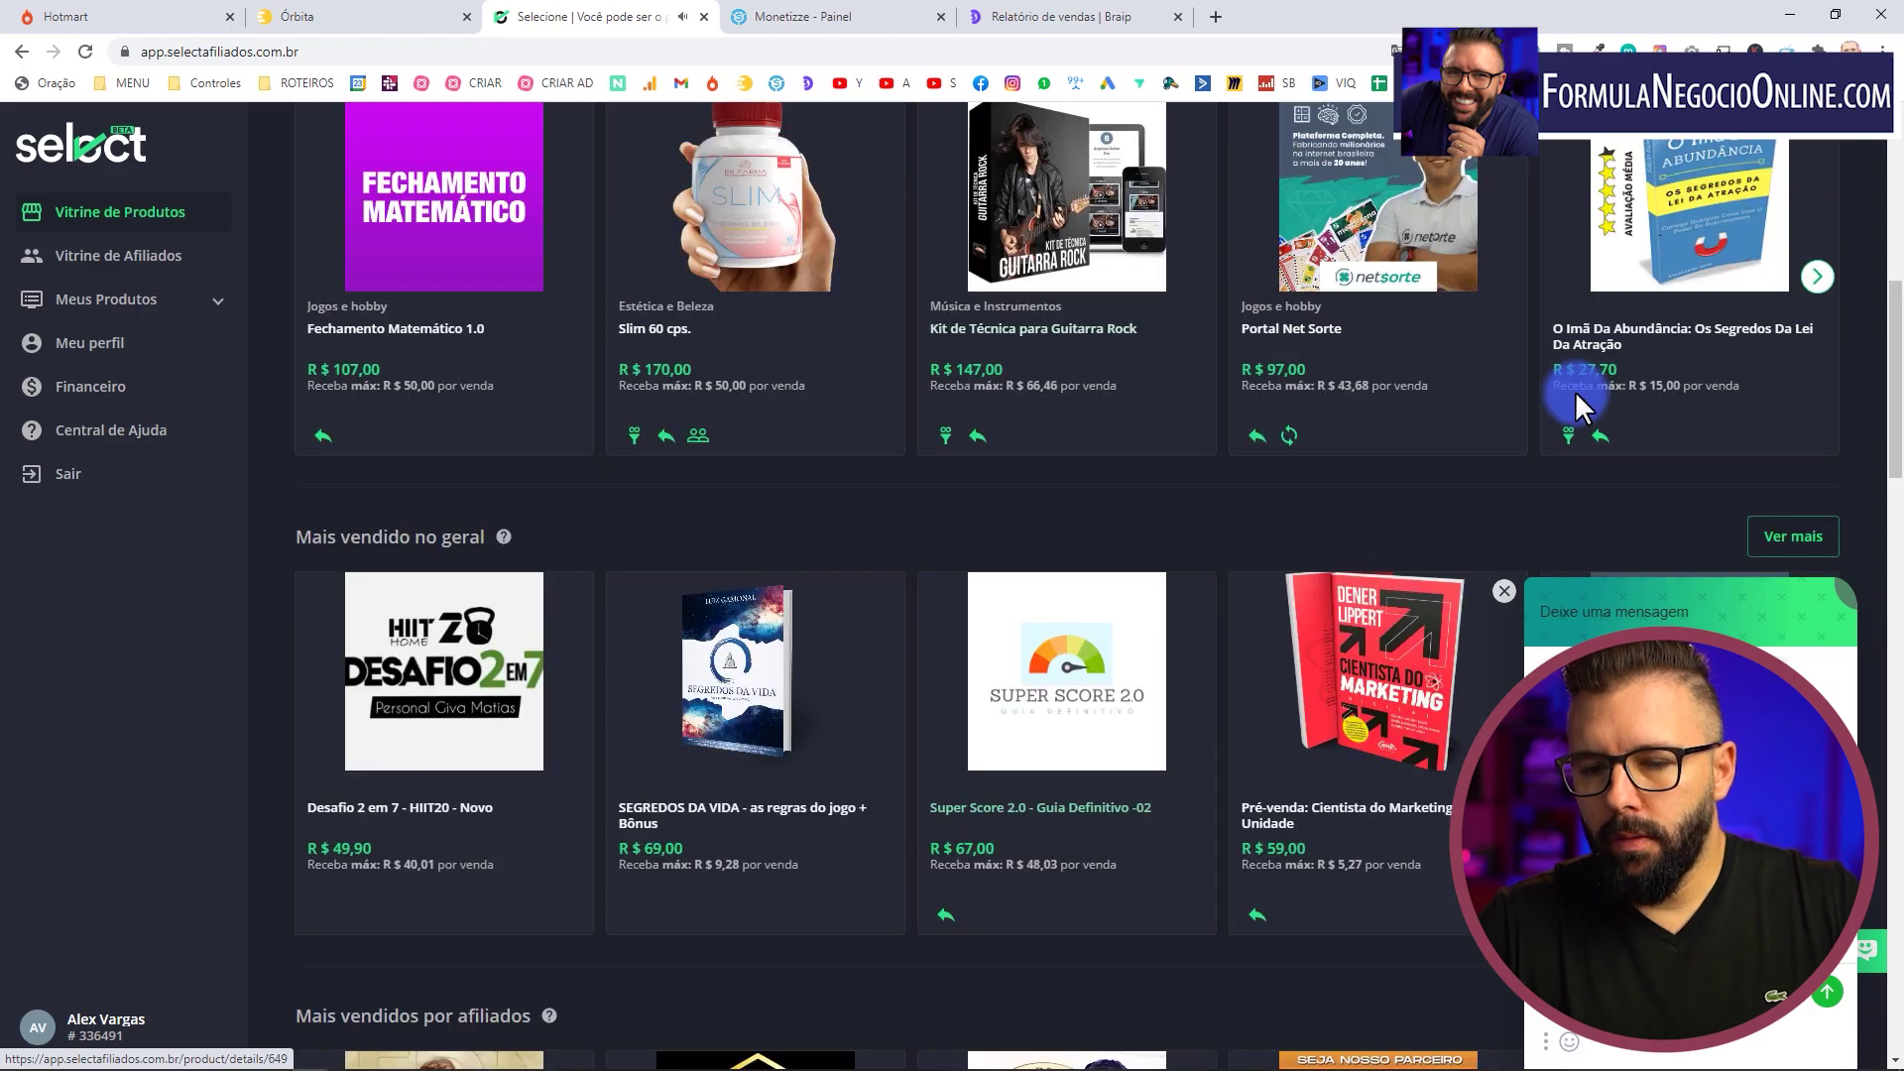
{"action": "left_click", "coordinate": [1056, 674]}
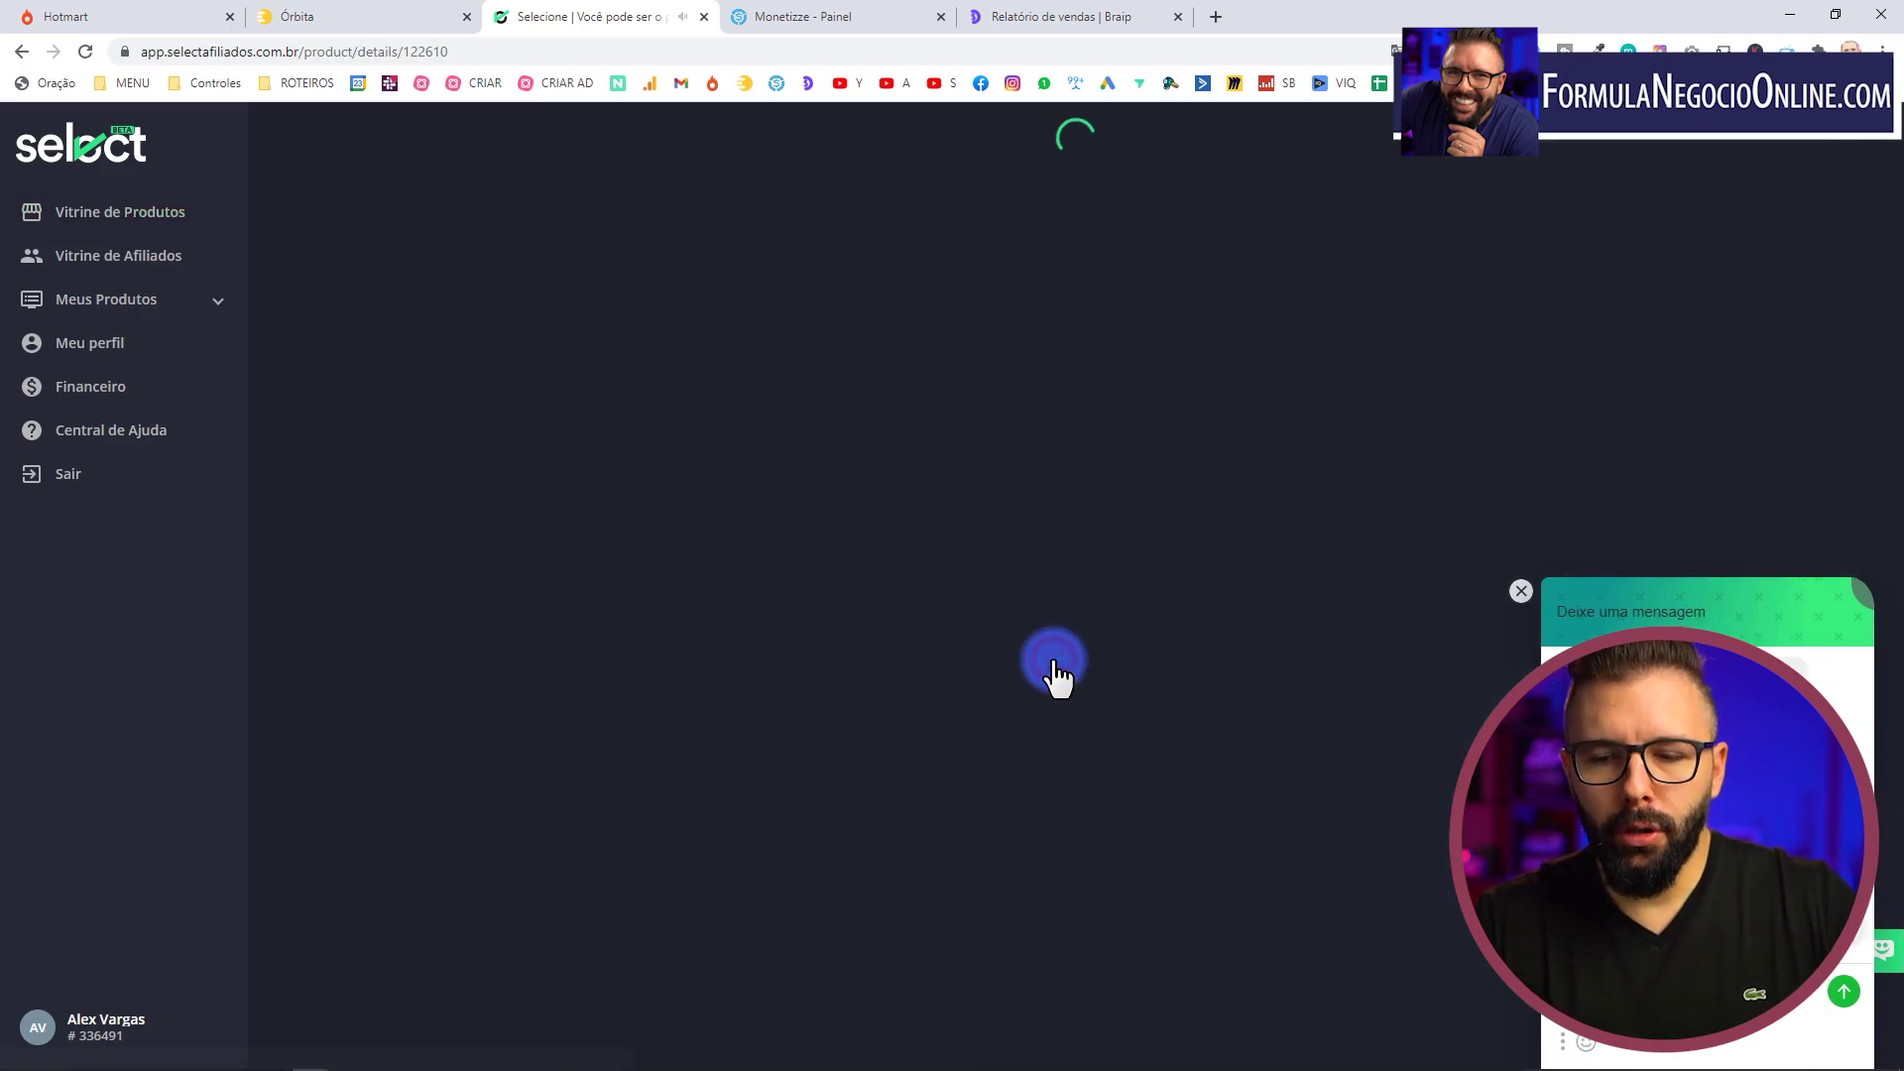
{"action": "left_click", "coordinate": [1522, 590]}
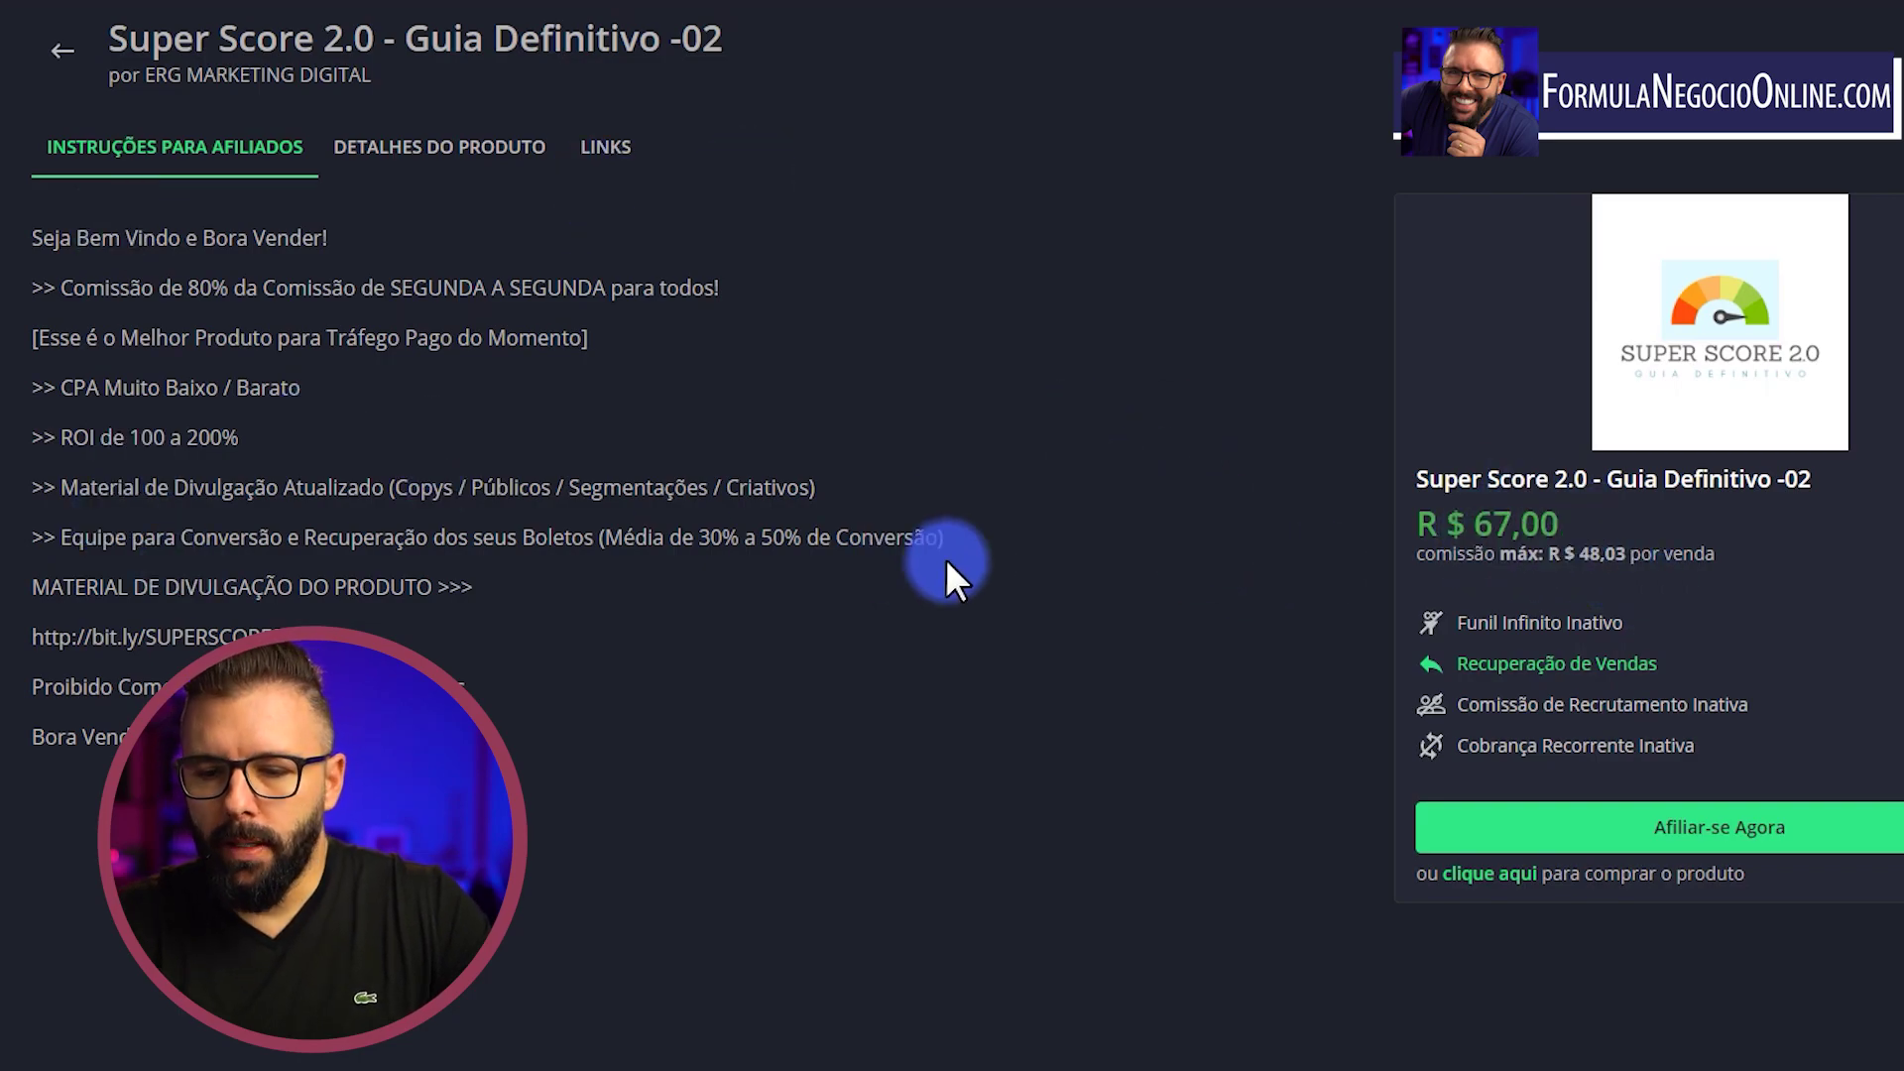
Step: Request affiliation to Super Score 2.0 with the message "quero ser afiliado" for the producer
{"action": "left_click", "coordinate": [1757, 833]}
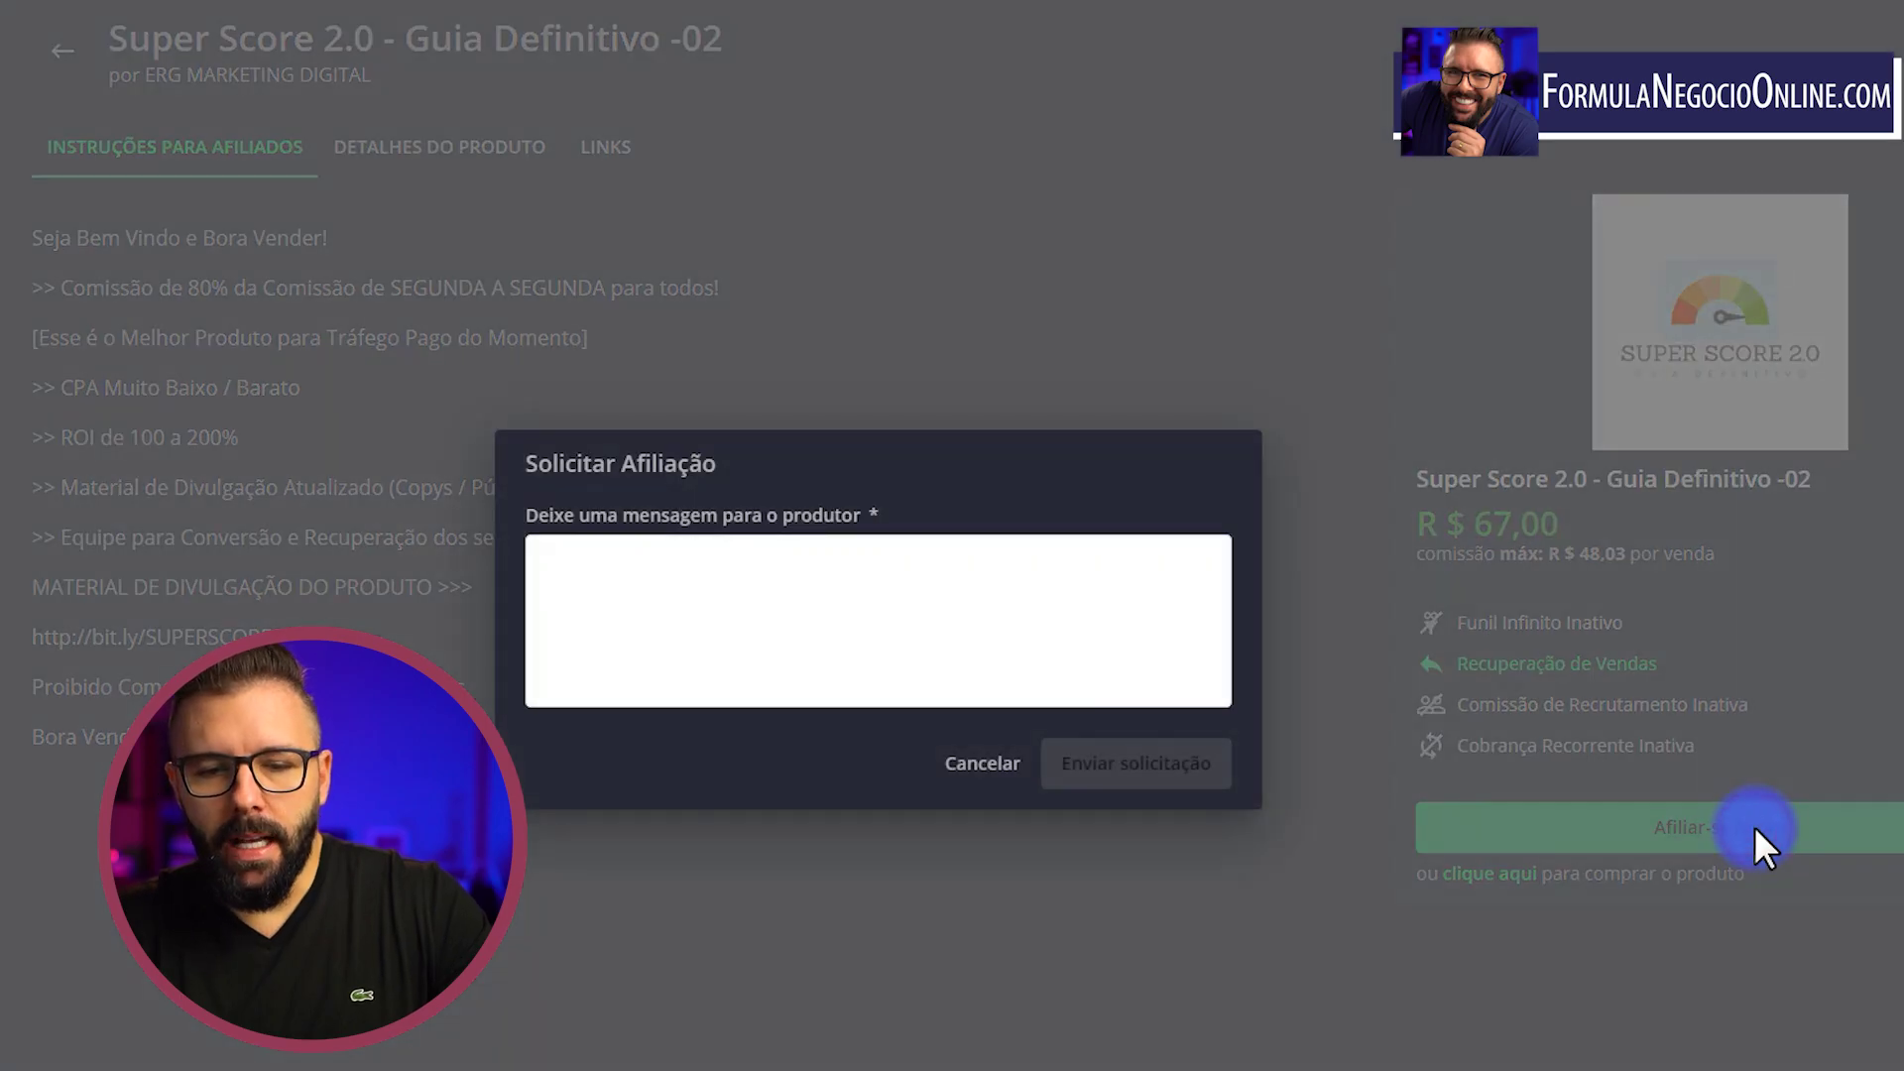
{"action": "left_click", "coordinate": [615, 575]}
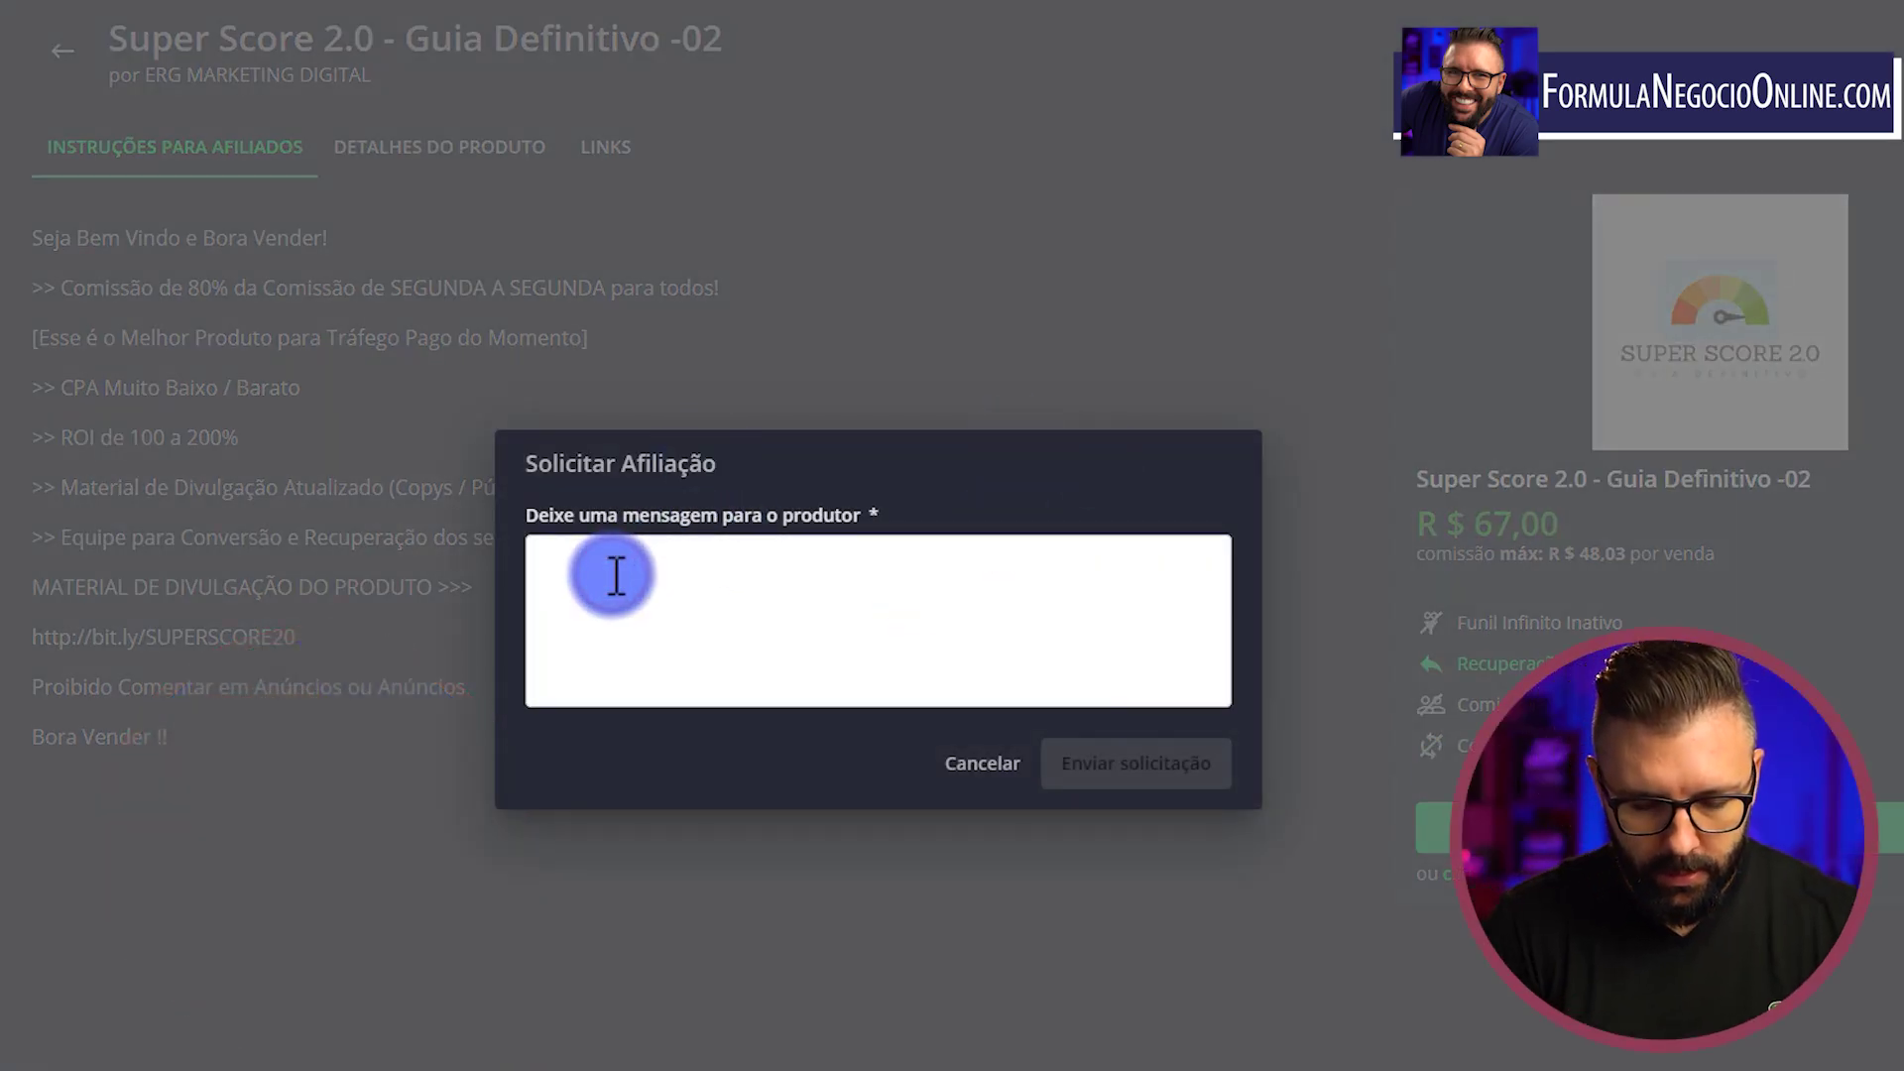
{"action": "type", "text": "quero ser afilia"}
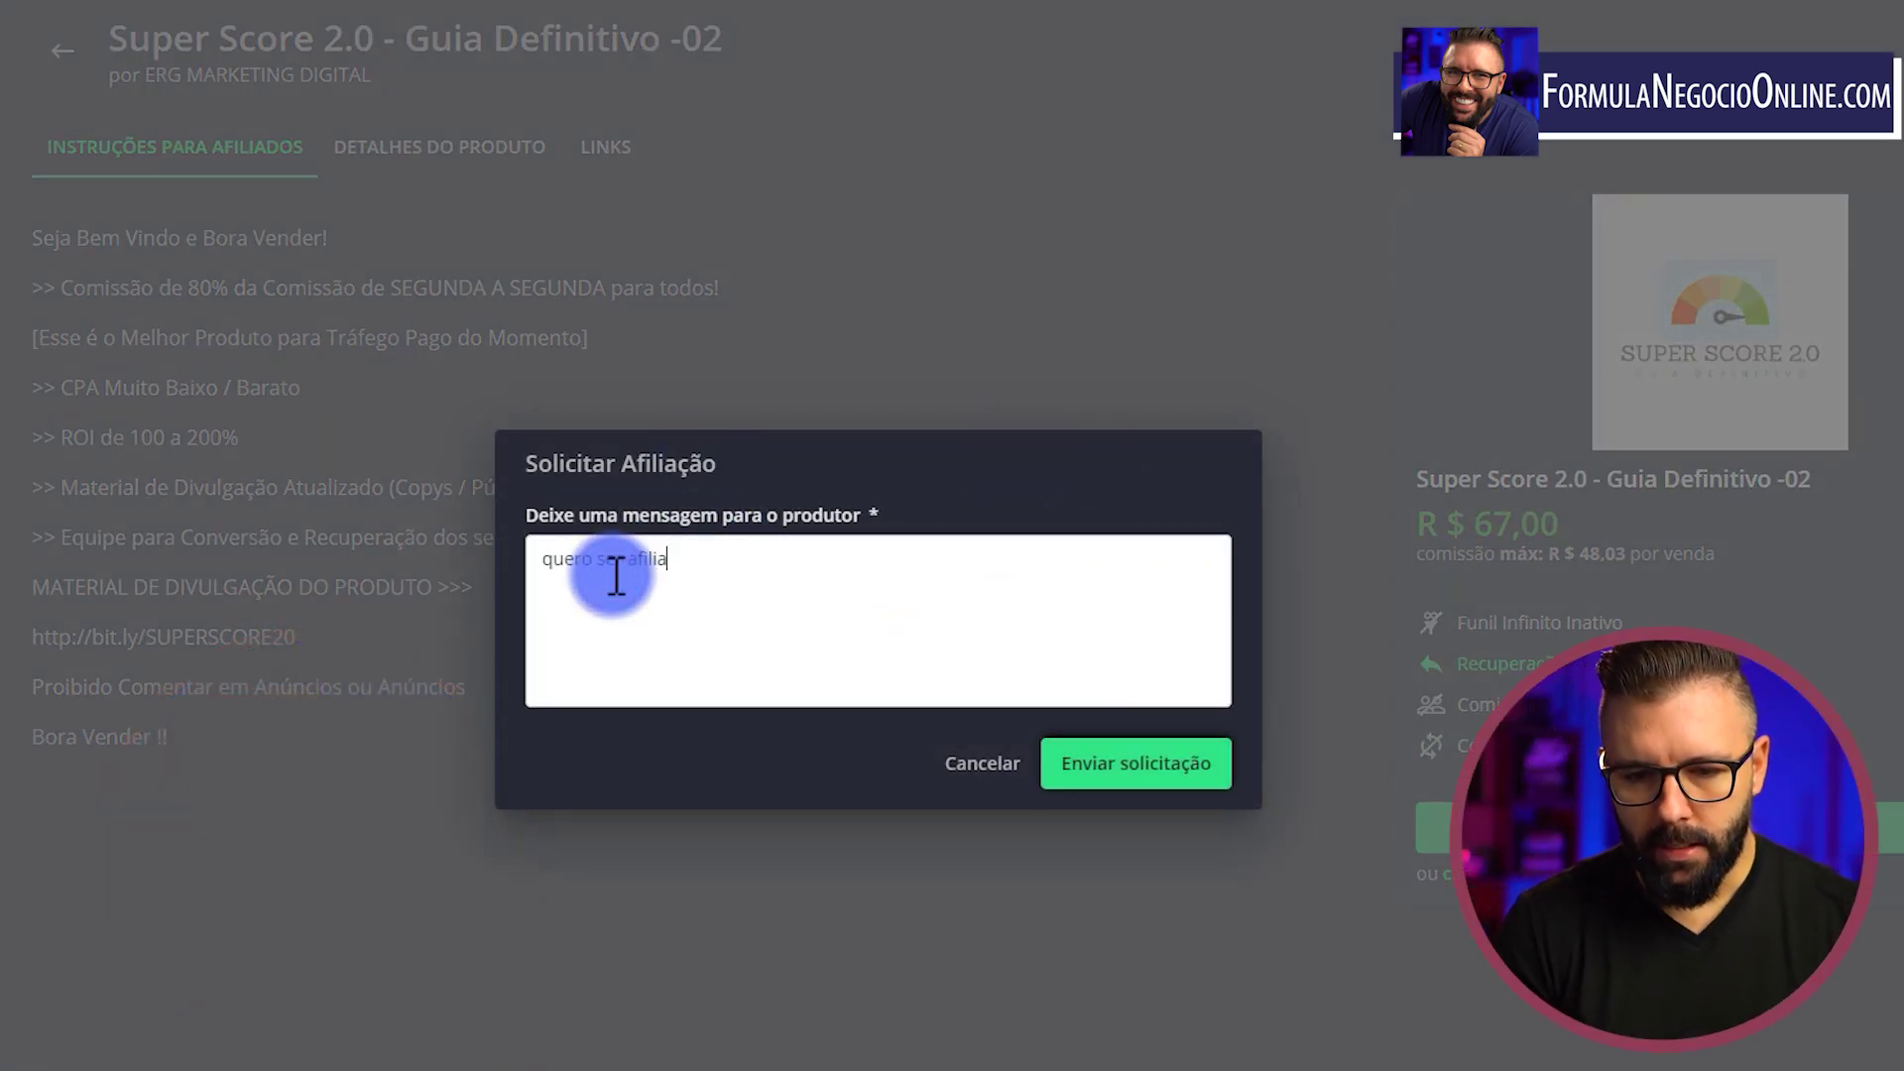
{"action": "type", "text": "do"}
{"action": "left_click", "coordinate": [1155, 782]}
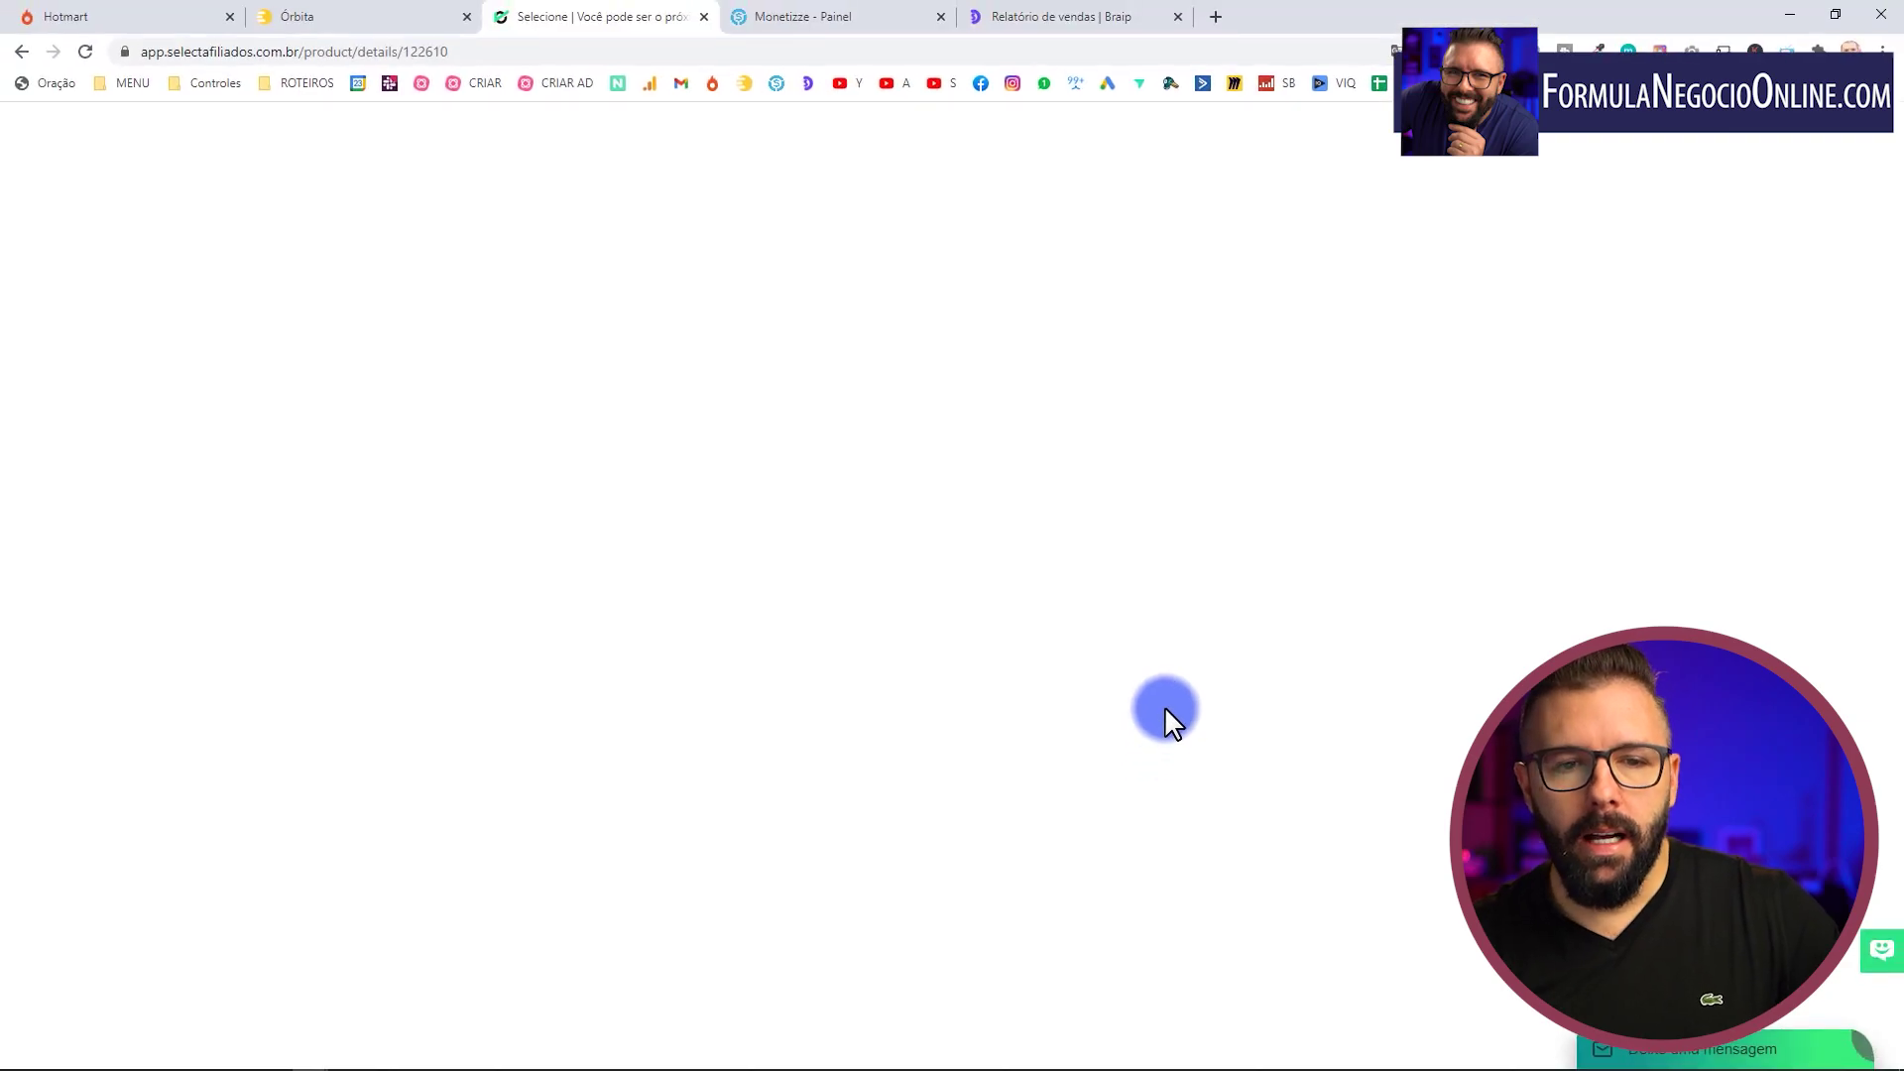
Step: Switch to the Monetizze site
{"action": "key", "text": "ctrl+Tab"}
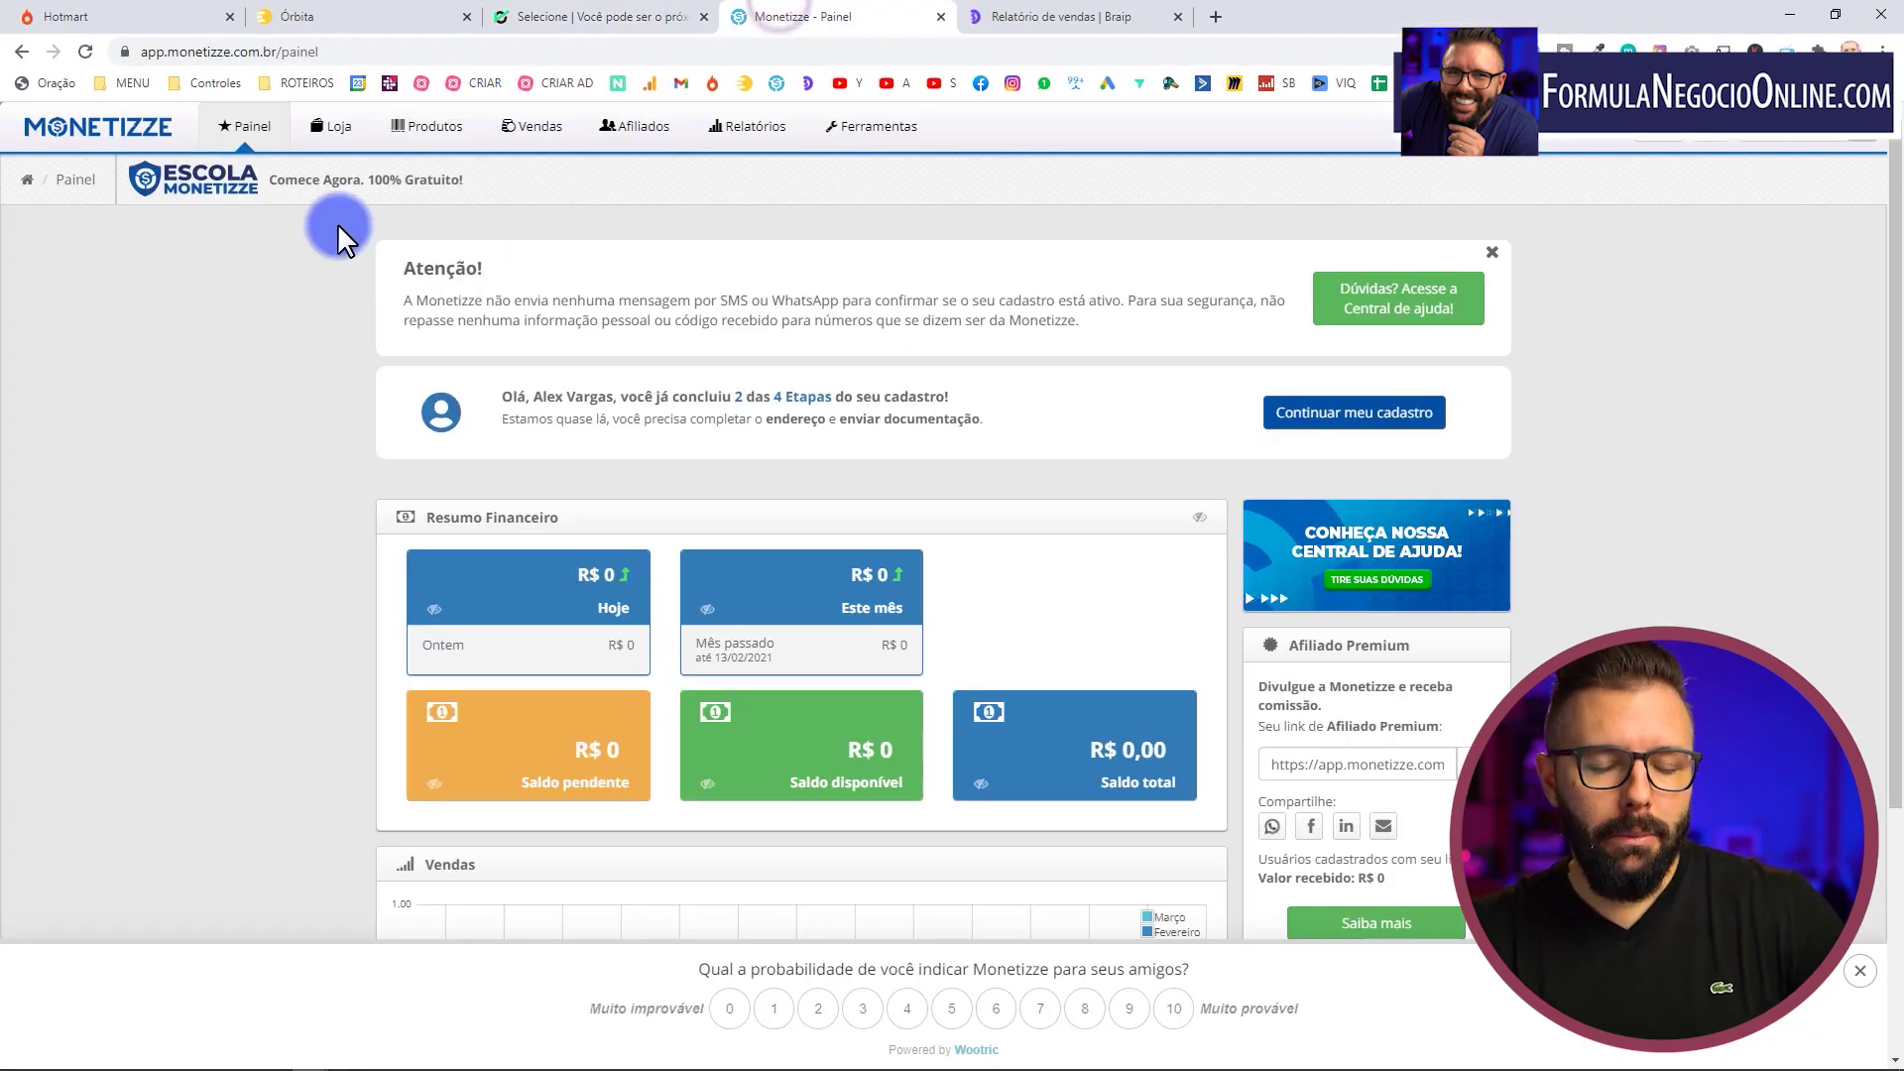
{"action": "left_click", "coordinate": [629, 14]}
{"action": "left_click", "coordinate": [855, 15]}
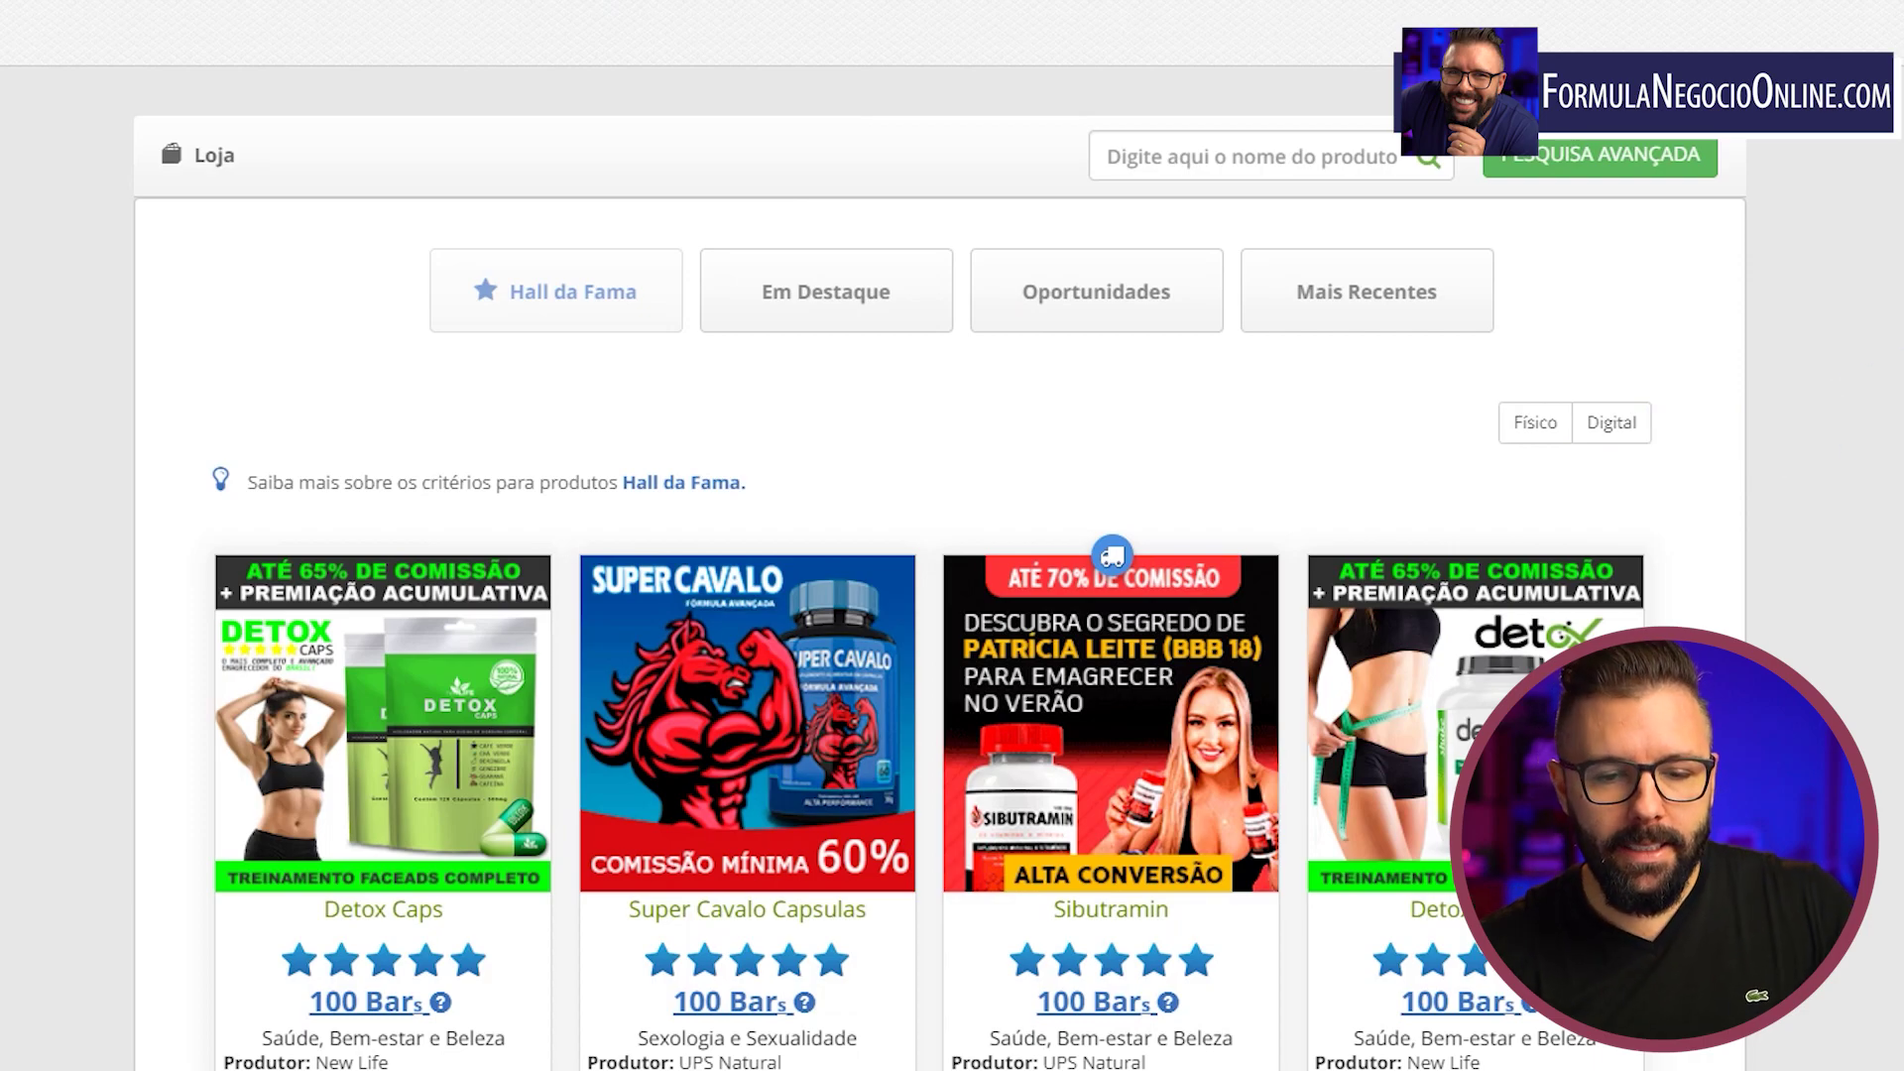
Step: Look through the Hall da Fama products in the Monetizze store, checking their commissions and prices
{"action": "scroll", "coordinate": [932, 654], "scroll_direction": "down", "scroll_amount": 3}
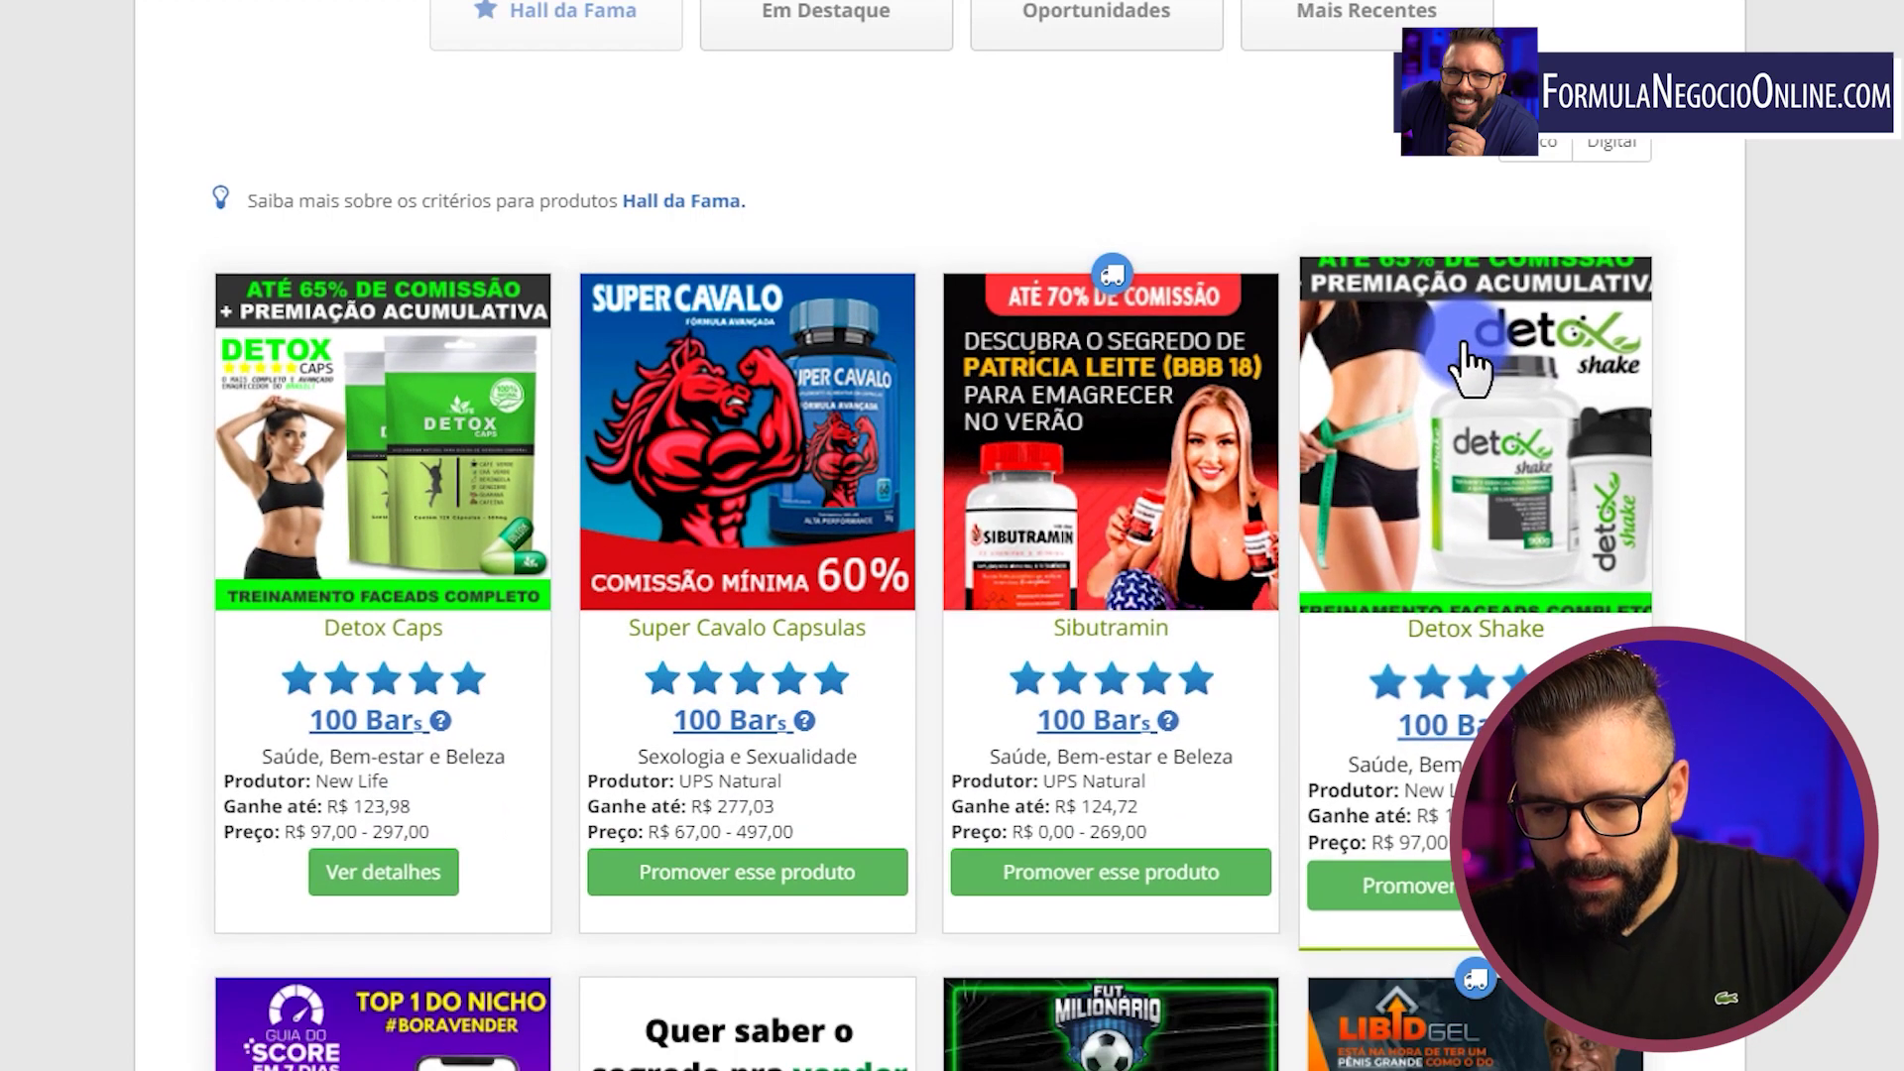
{"action": "scroll", "coordinate": [1527, 446], "scroll_direction": "down", "scroll_amount": 5}
{"action": "scroll", "coordinate": [248, 555], "scroll_direction": "up", "scroll_amount": 5}
{"action": "scroll", "coordinate": [104, 629], "scroll_direction": "up", "scroll_amount": 3}
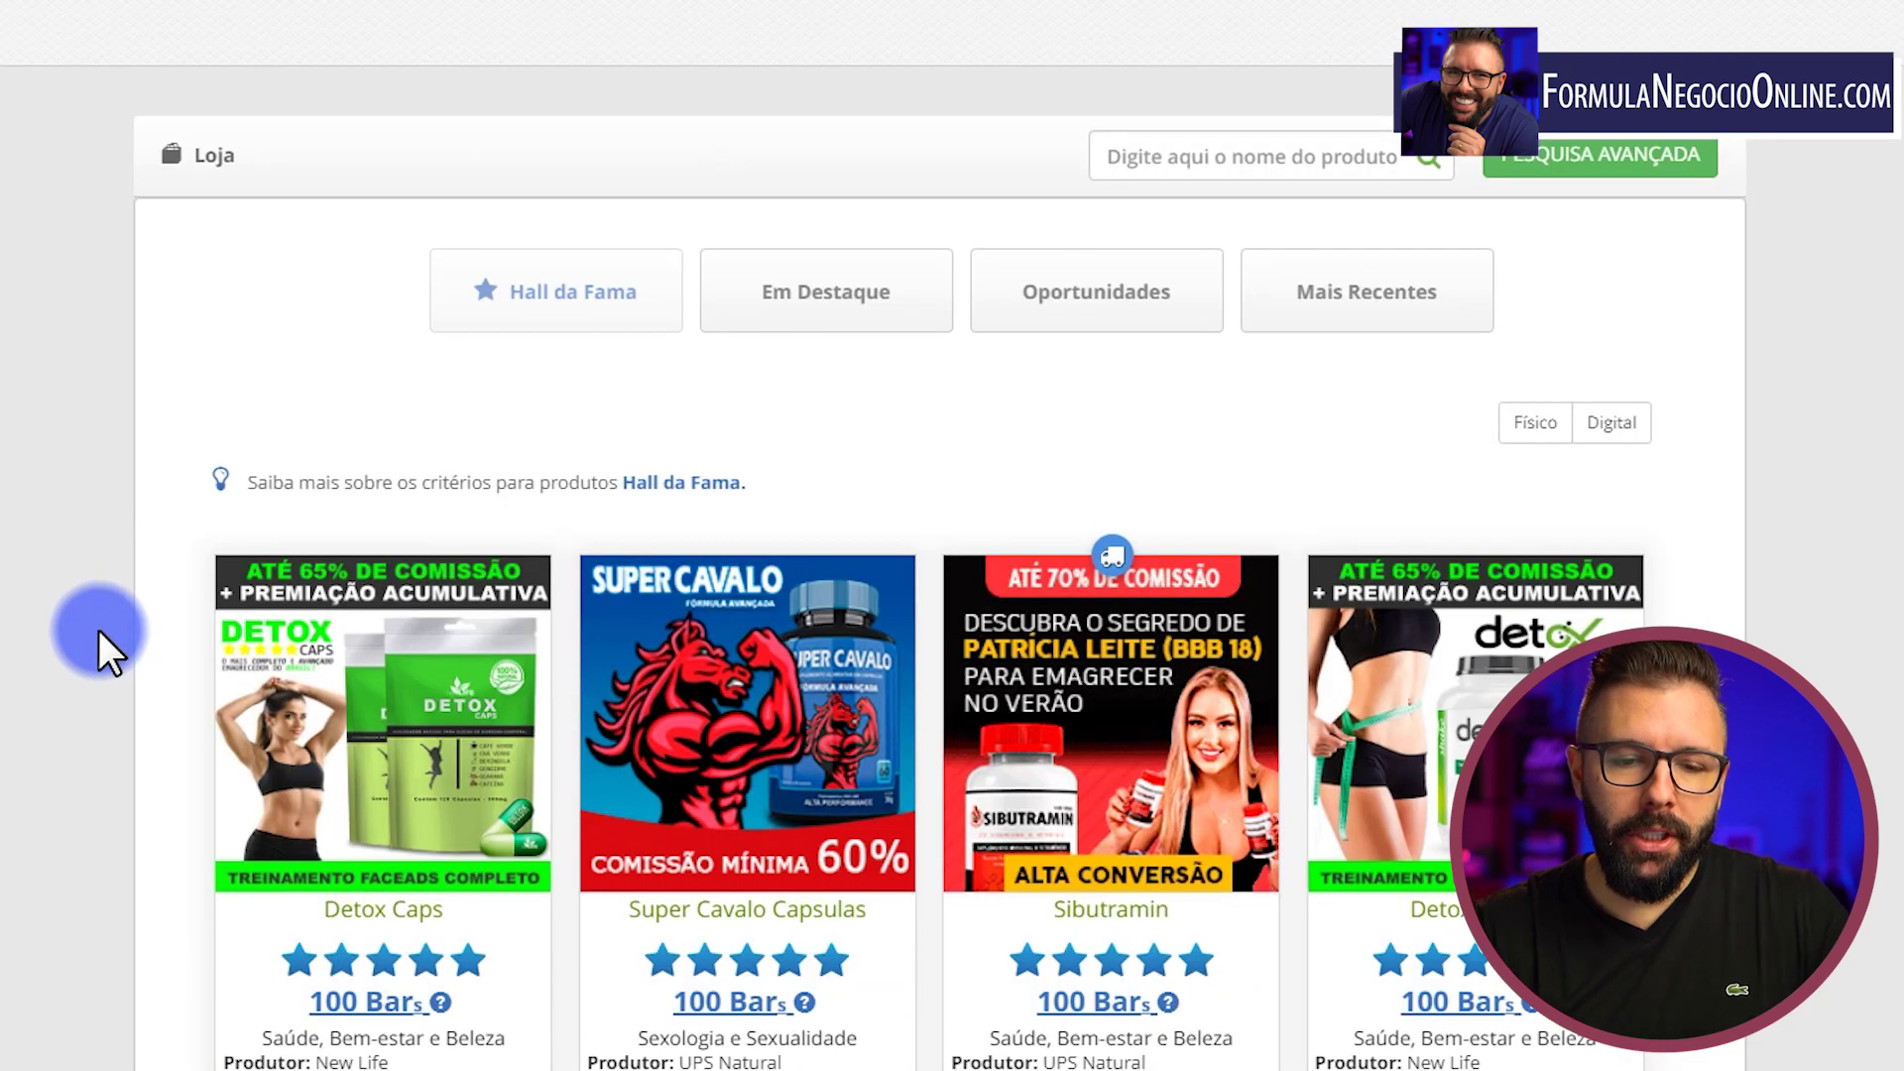
{"action": "scroll", "coordinate": [298, 625], "scroll_direction": "down", "scroll_amount": 4}
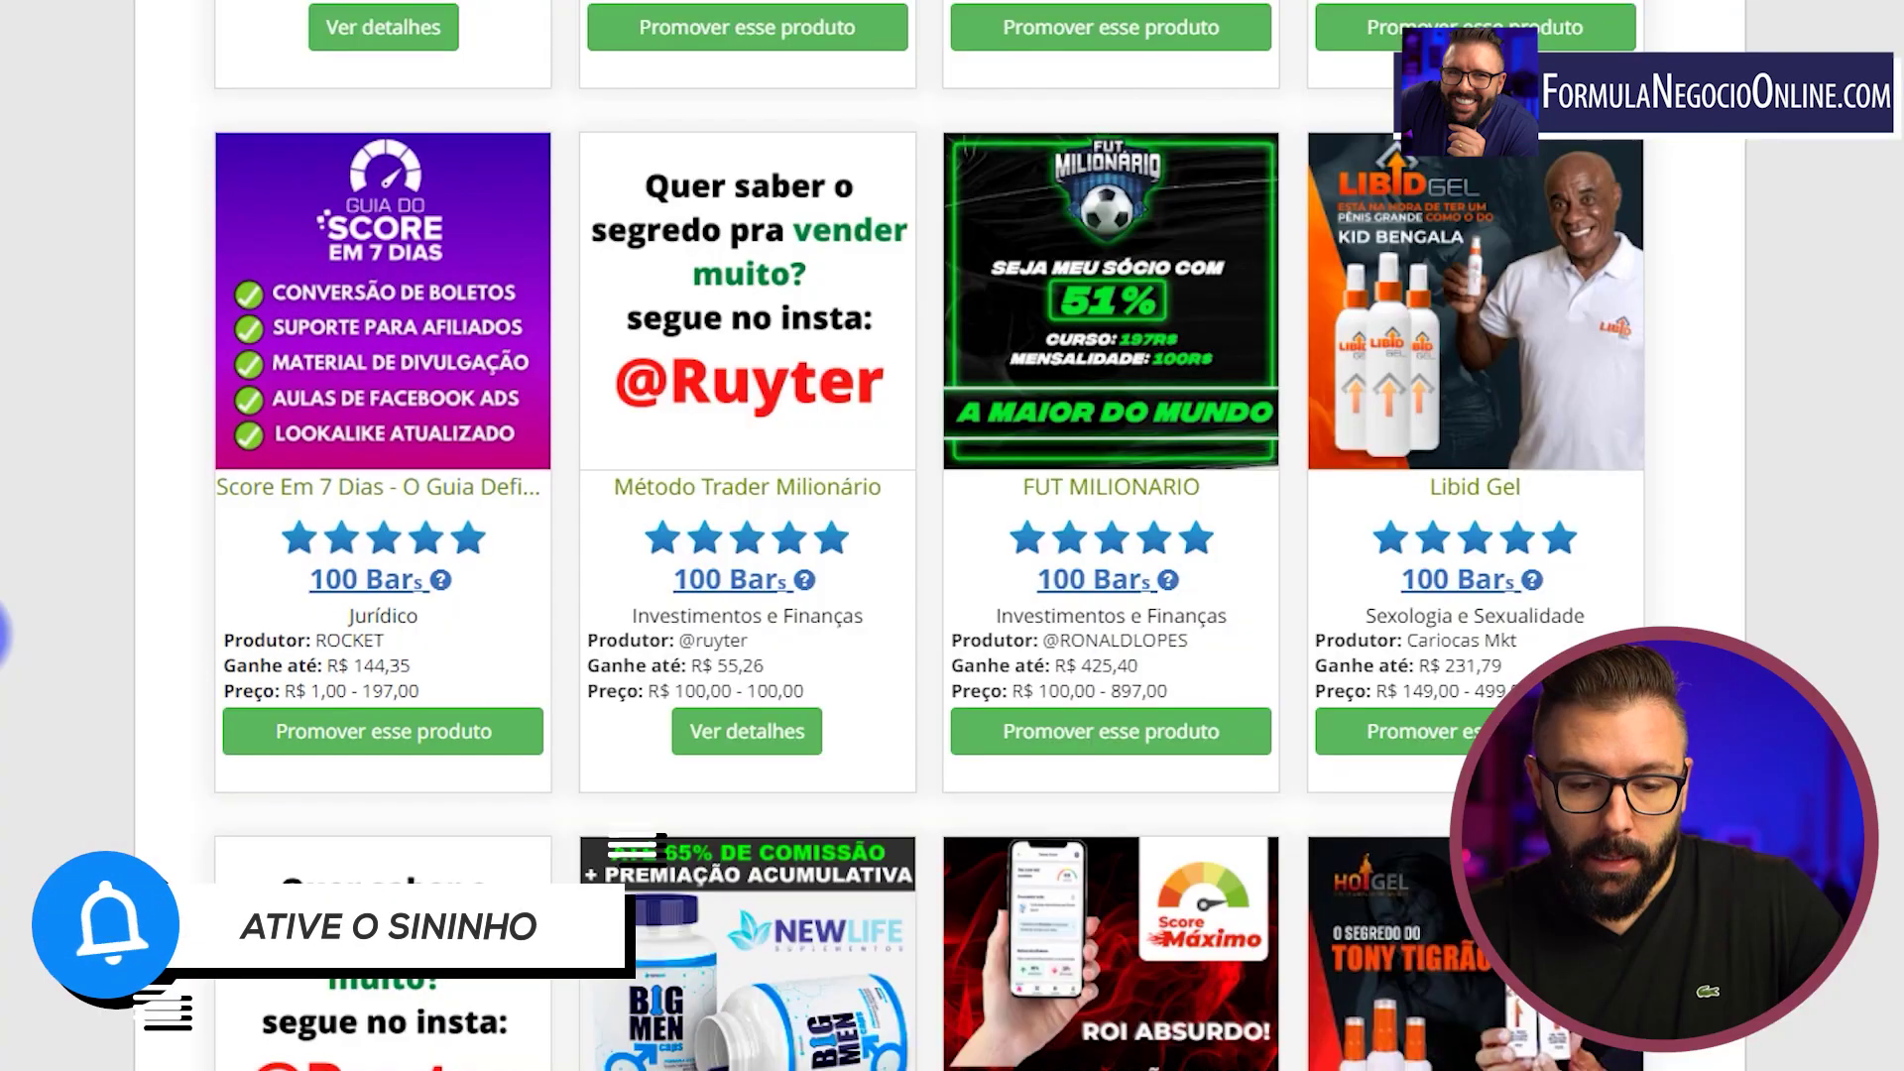
{"action": "scroll", "coordinate": [381, 545], "scroll_direction": "down", "scroll_amount": 2}
{"action": "scroll", "coordinate": [382, 545], "scroll_direction": "up", "scroll_amount": 5}
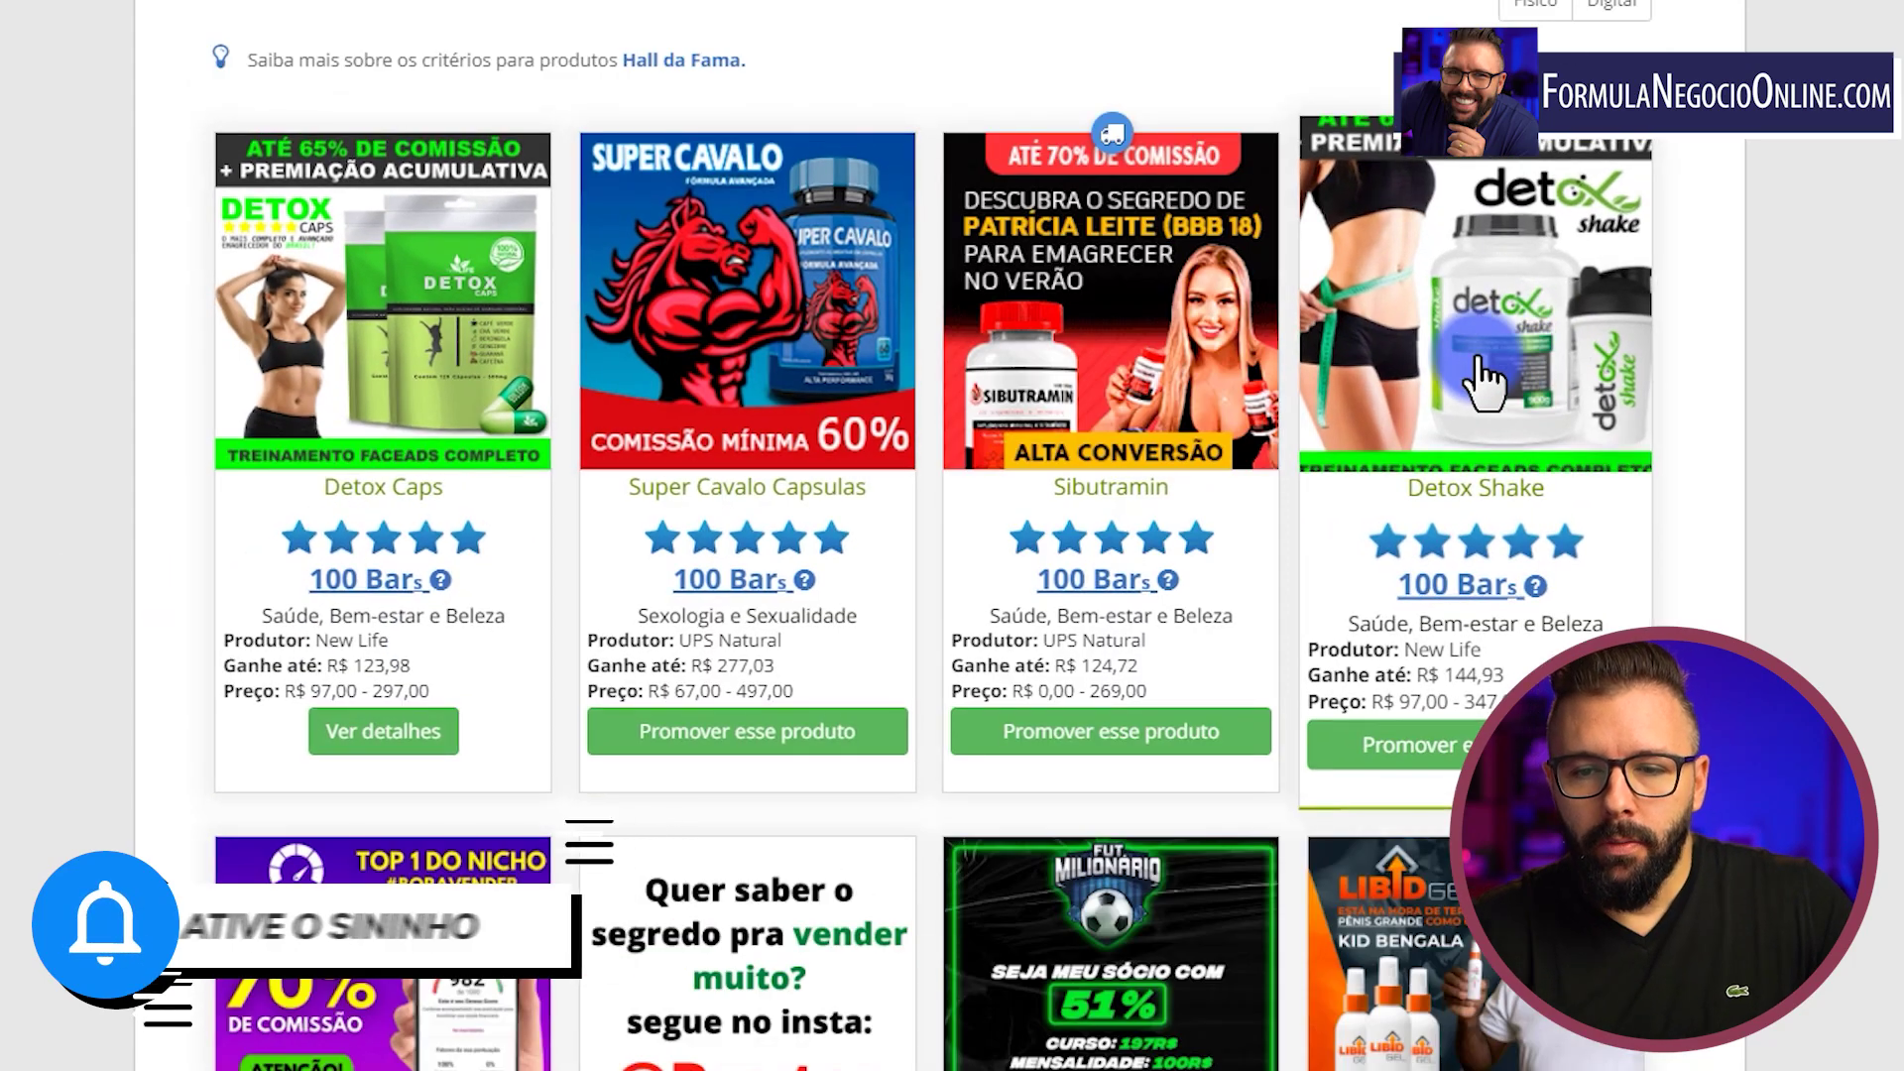
{"action": "scroll", "coordinate": [1482, 381], "scroll_direction": "up", "scroll_amount": 4}
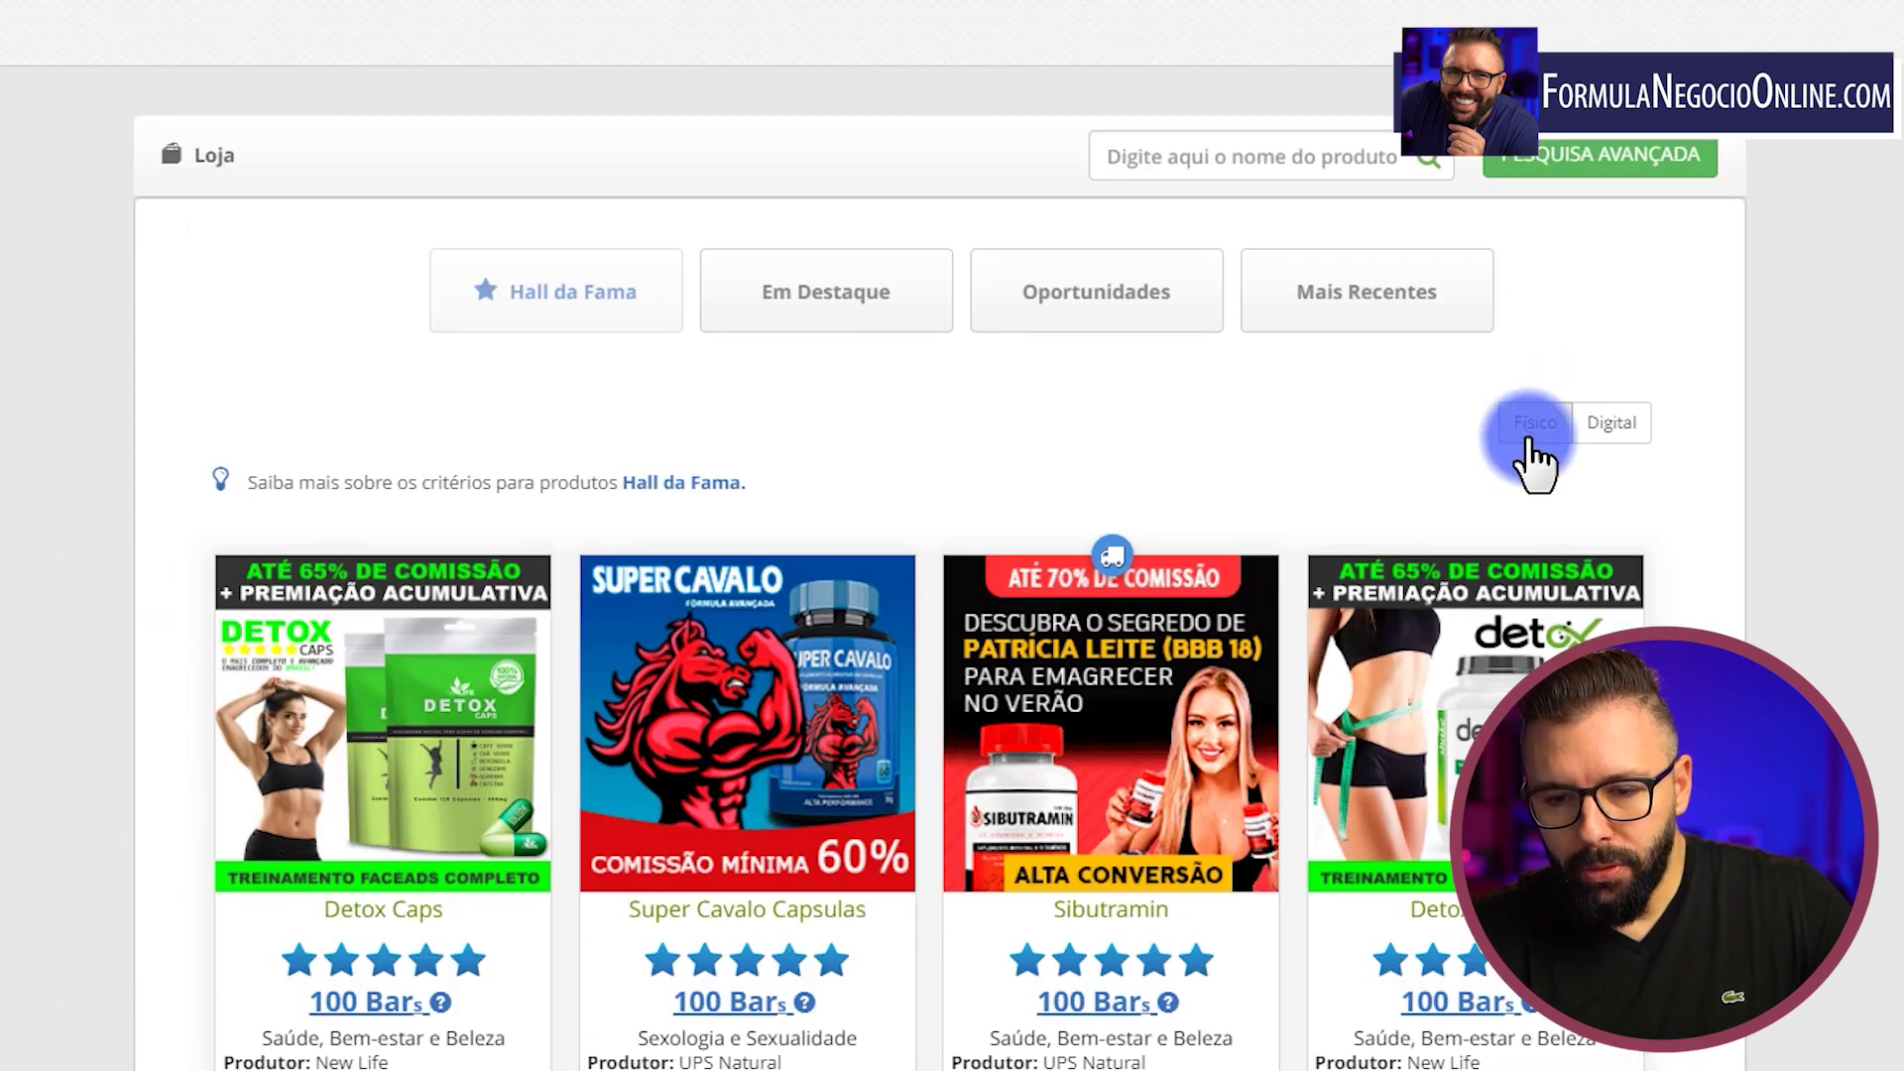
Step: Filter the Hall da Fama listing to physical products and examine the range of offers and their ratings
{"action": "left_click", "coordinate": [1528, 437]}
{"action": "scroll", "coordinate": [1088, 697], "scroll_direction": "down", "scroll_amount": 7}
{"action": "scroll", "coordinate": [957, 659], "scroll_direction": "up", "scroll_amount": 3}
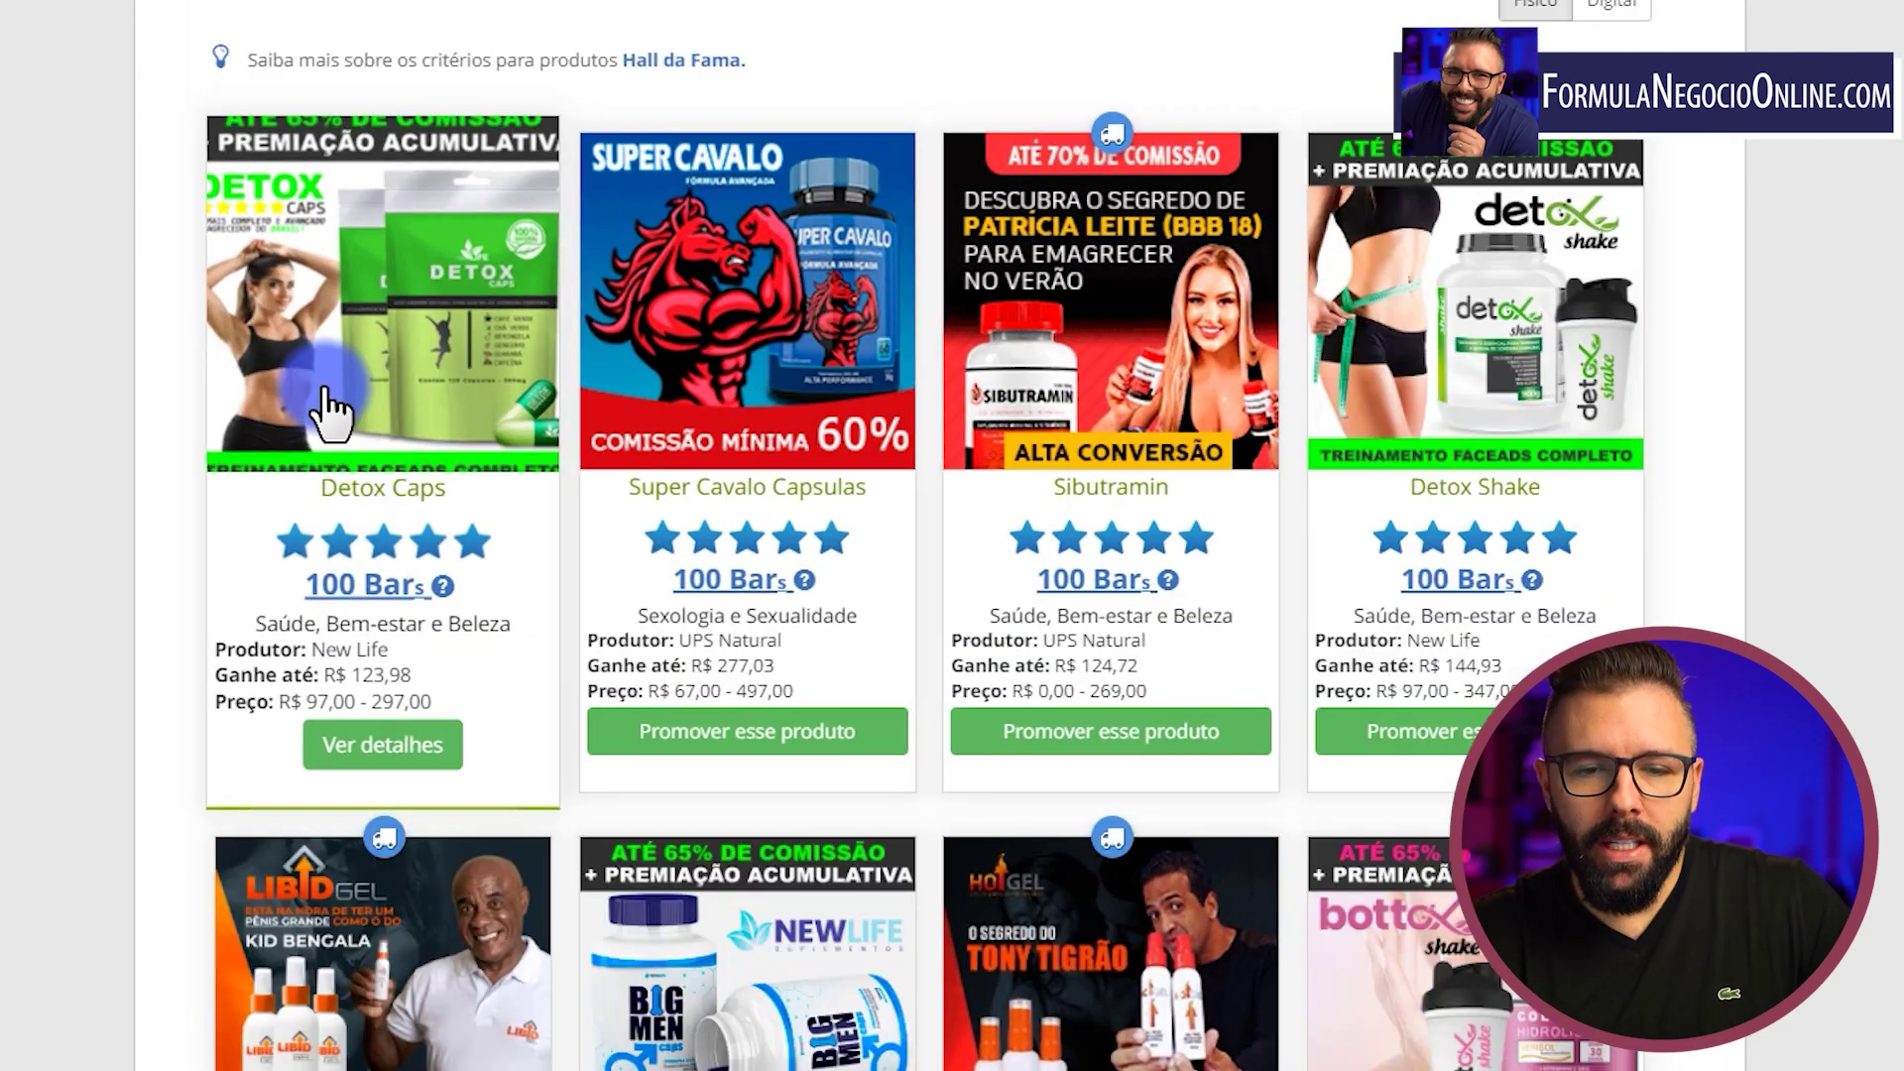
{"action": "scroll", "coordinate": [1190, 694], "scroll_direction": "down", "scroll_amount": 7}
{"action": "scroll", "coordinate": [476, 684], "scroll_direction": "down", "scroll_amount": 5}
{"action": "scroll", "coordinate": [893, 704], "scroll_direction": "down", "scroll_amount": 6}
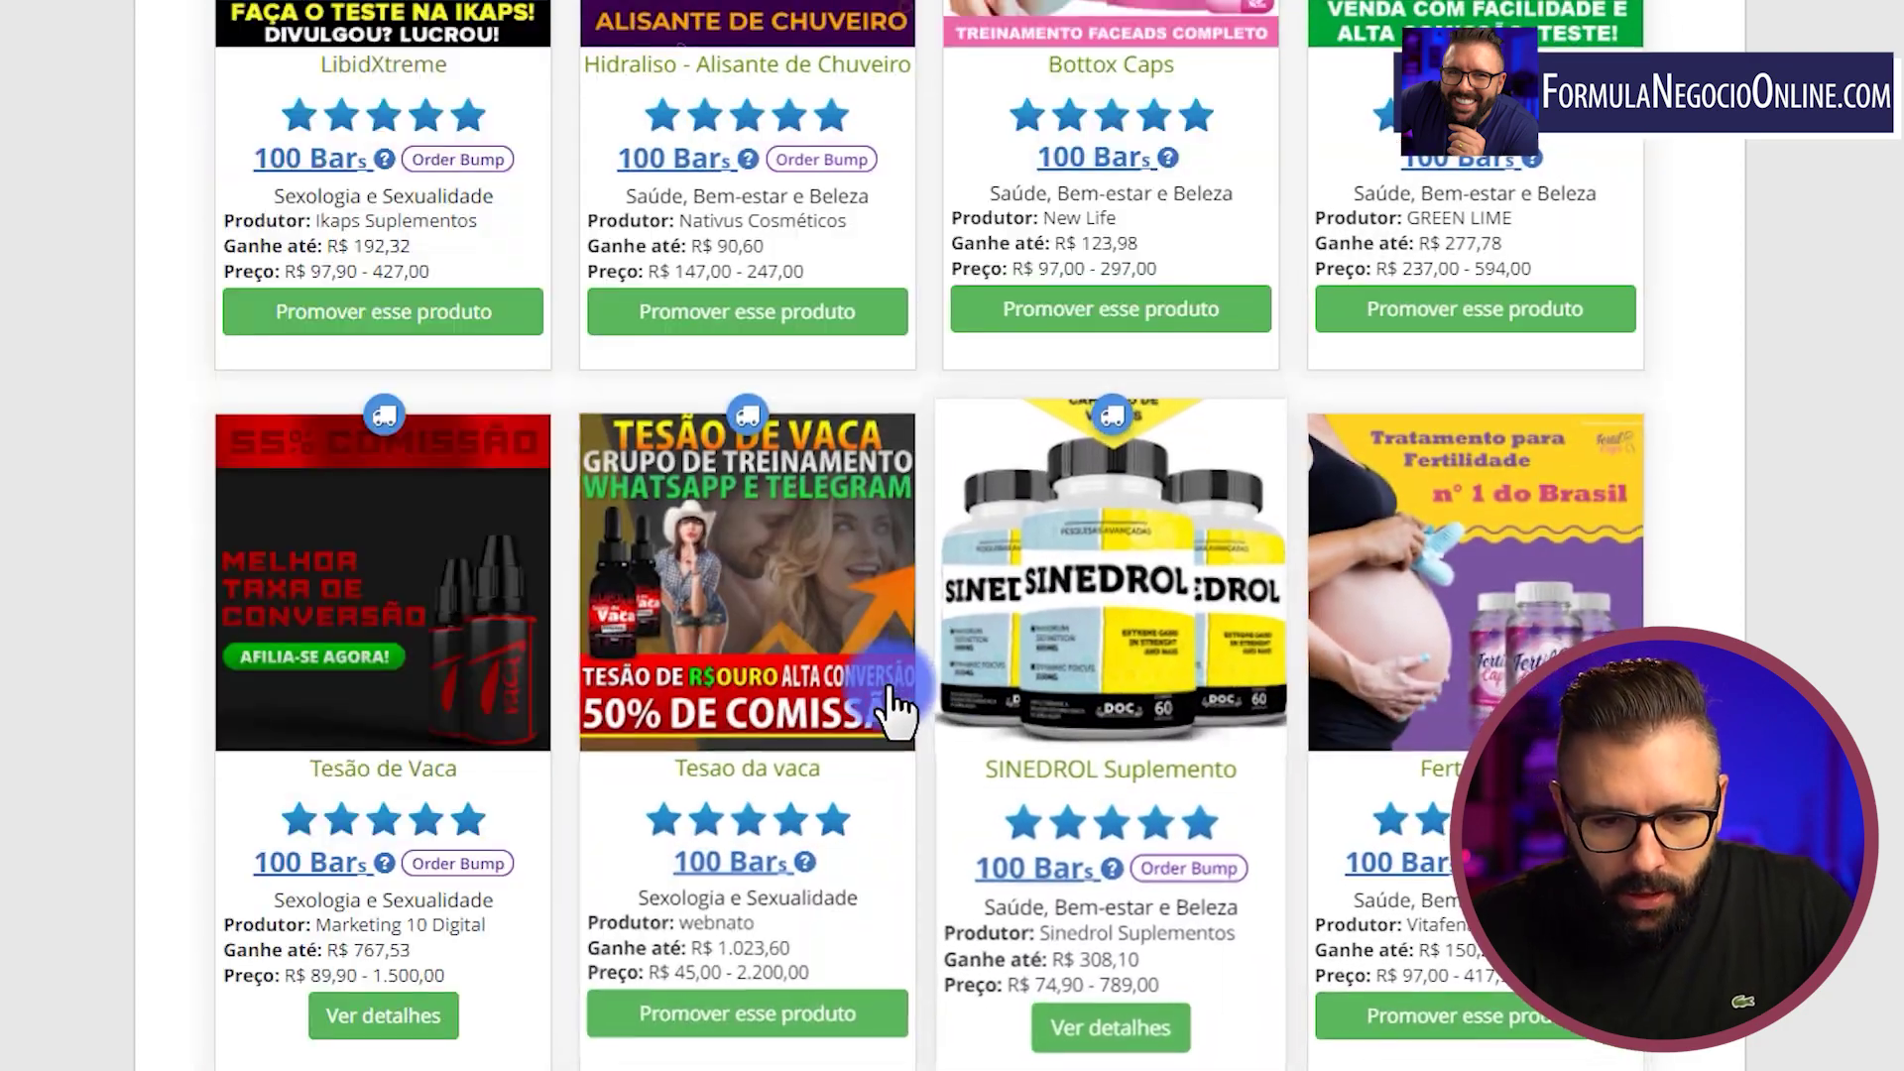
{"action": "scroll", "coordinate": [1342, 705], "scroll_direction": "down", "scroll_amount": 10}
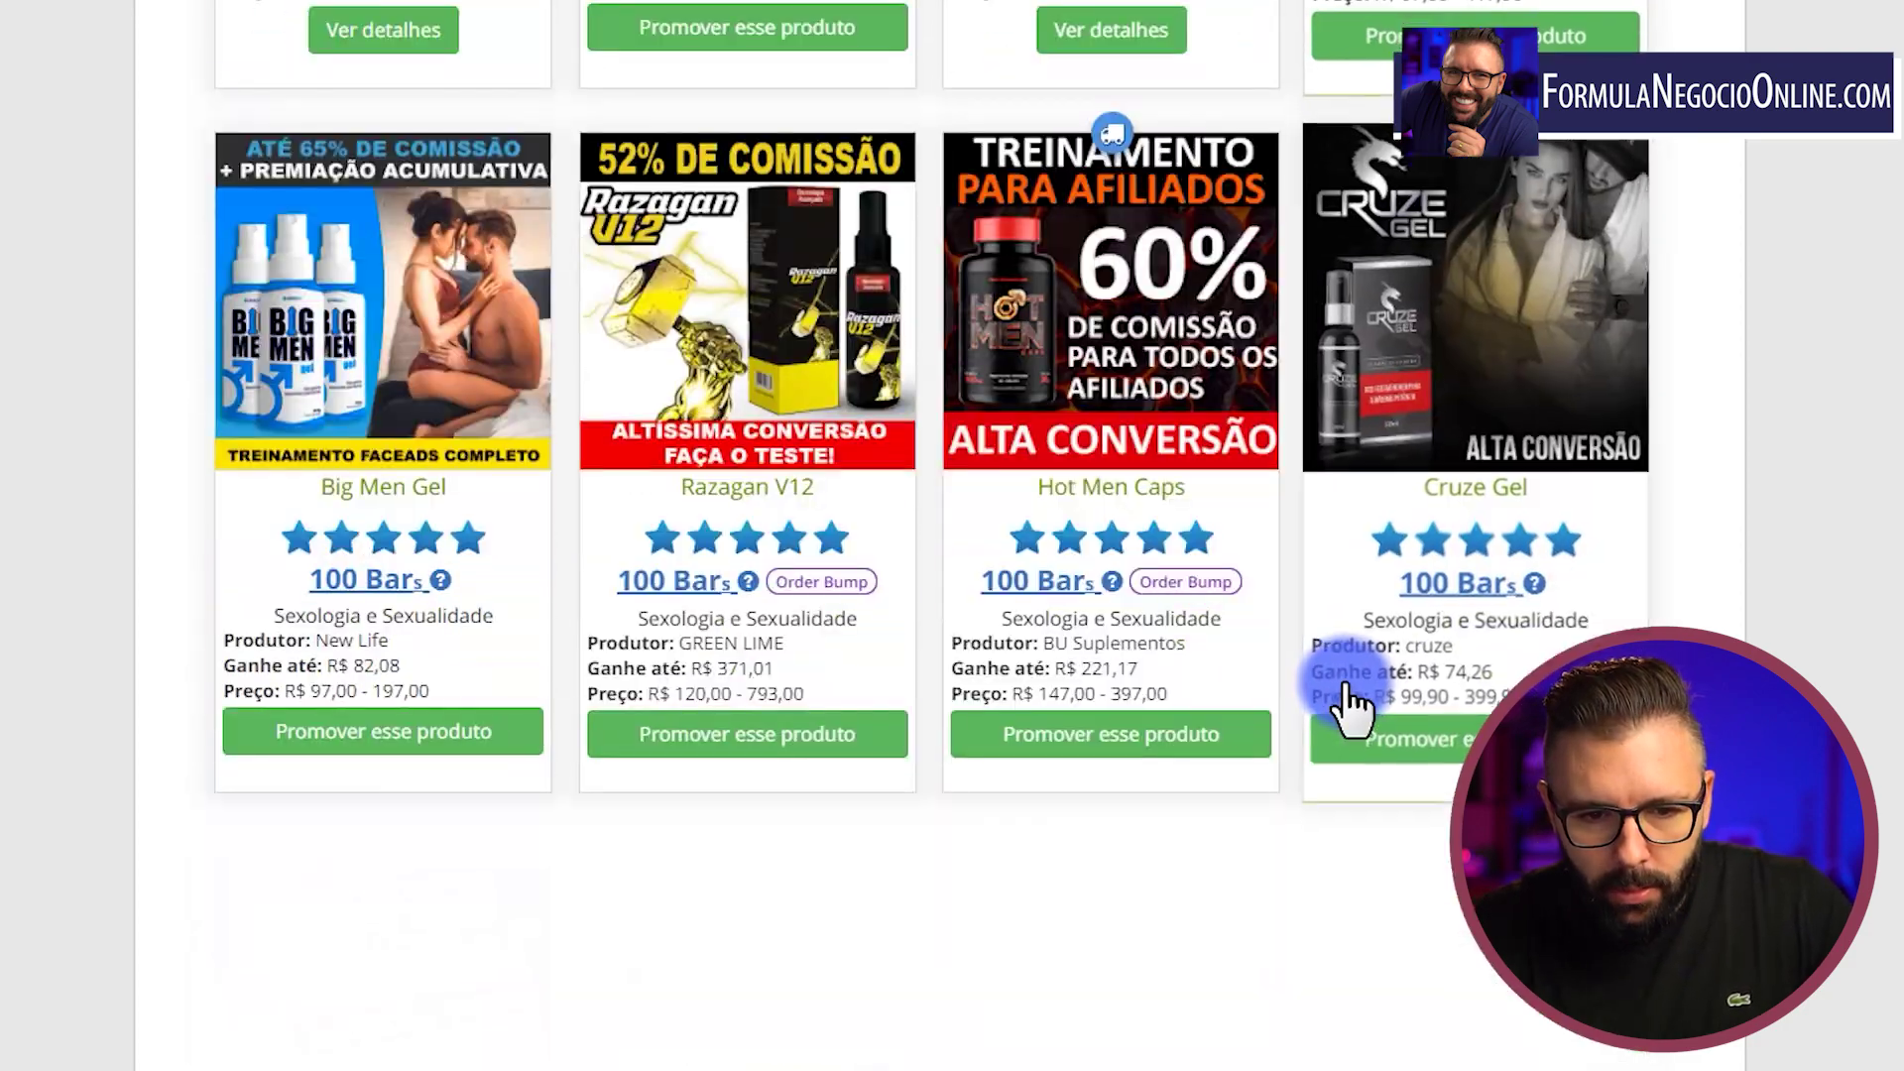
{"action": "scroll", "coordinate": [1351, 708], "scroll_direction": "down", "scroll_amount": 7}
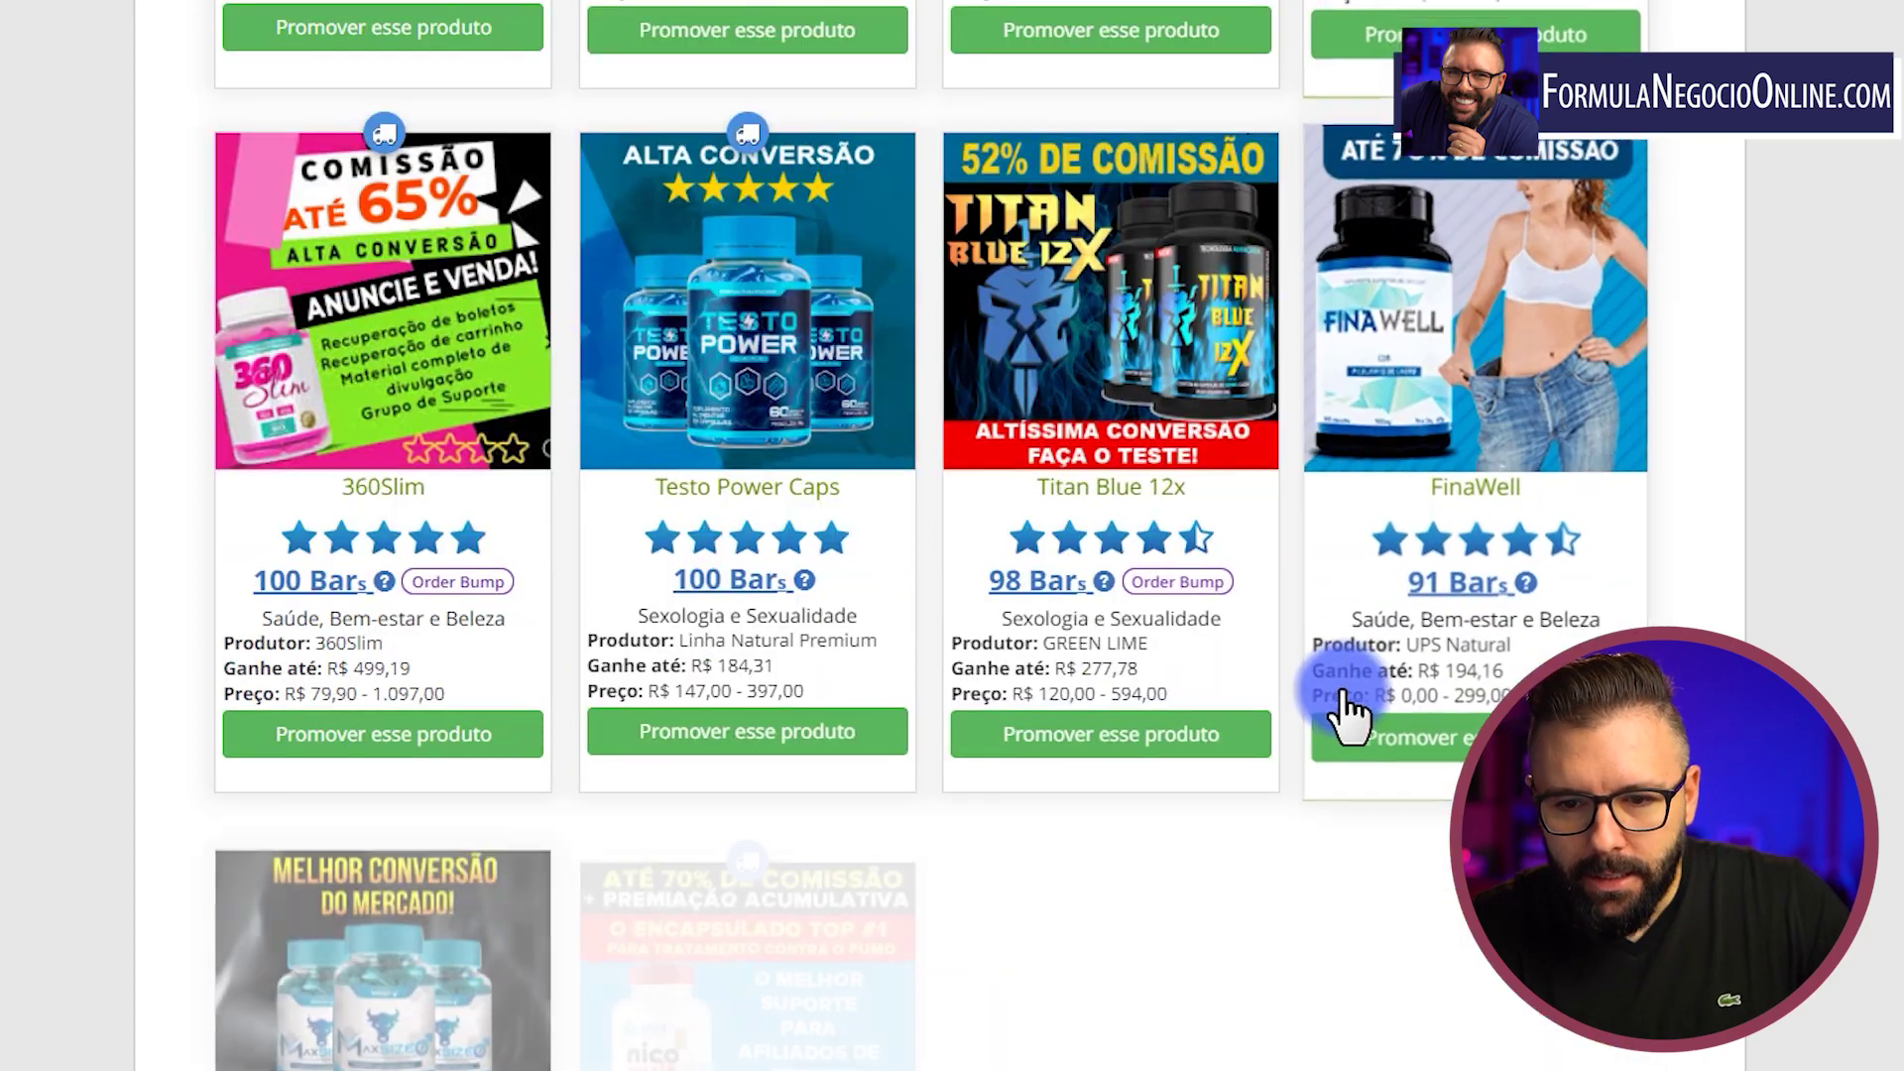
{"action": "scroll", "coordinate": [1351, 707], "scroll_direction": "down", "scroll_amount": 13}
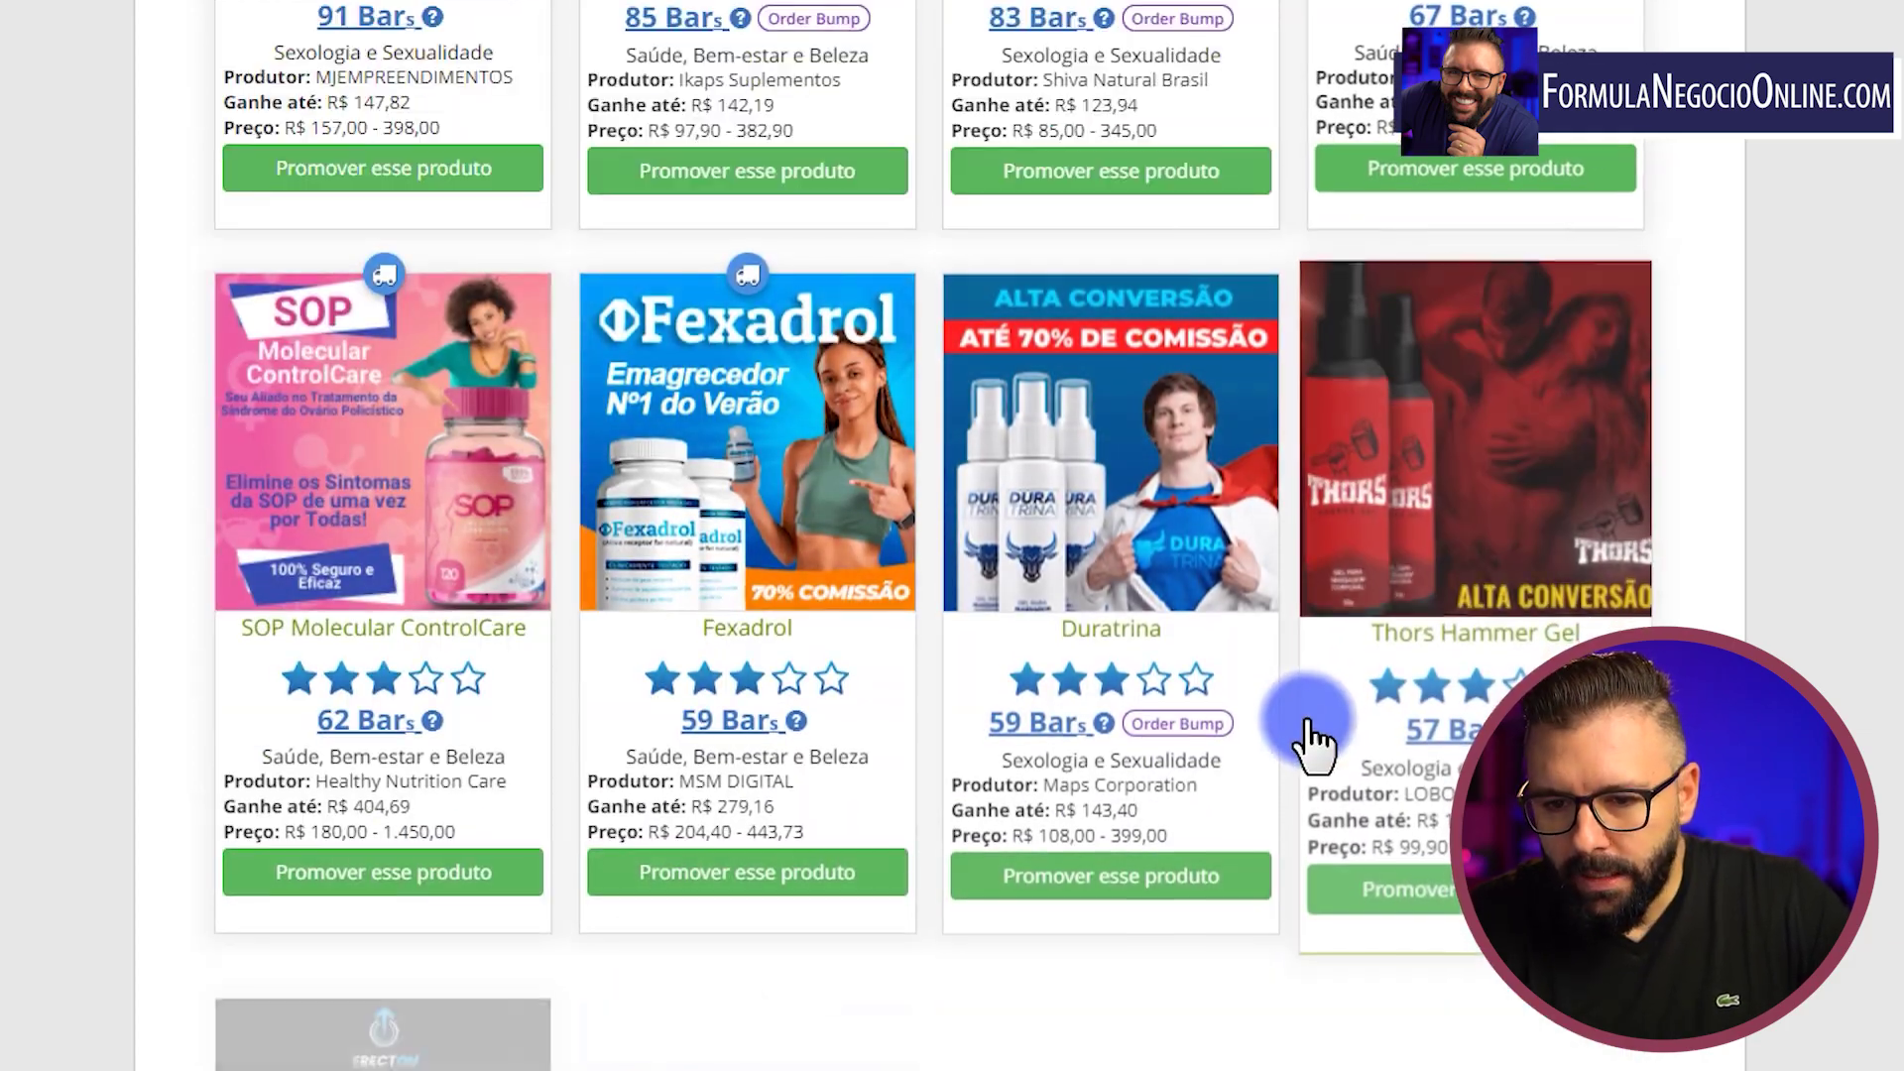
{"action": "scroll", "coordinate": [1309, 739], "scroll_direction": "down", "scroll_amount": 15}
{"action": "scroll", "coordinate": [1334, 706], "scroll_direction": "down", "scroll_amount": 7}
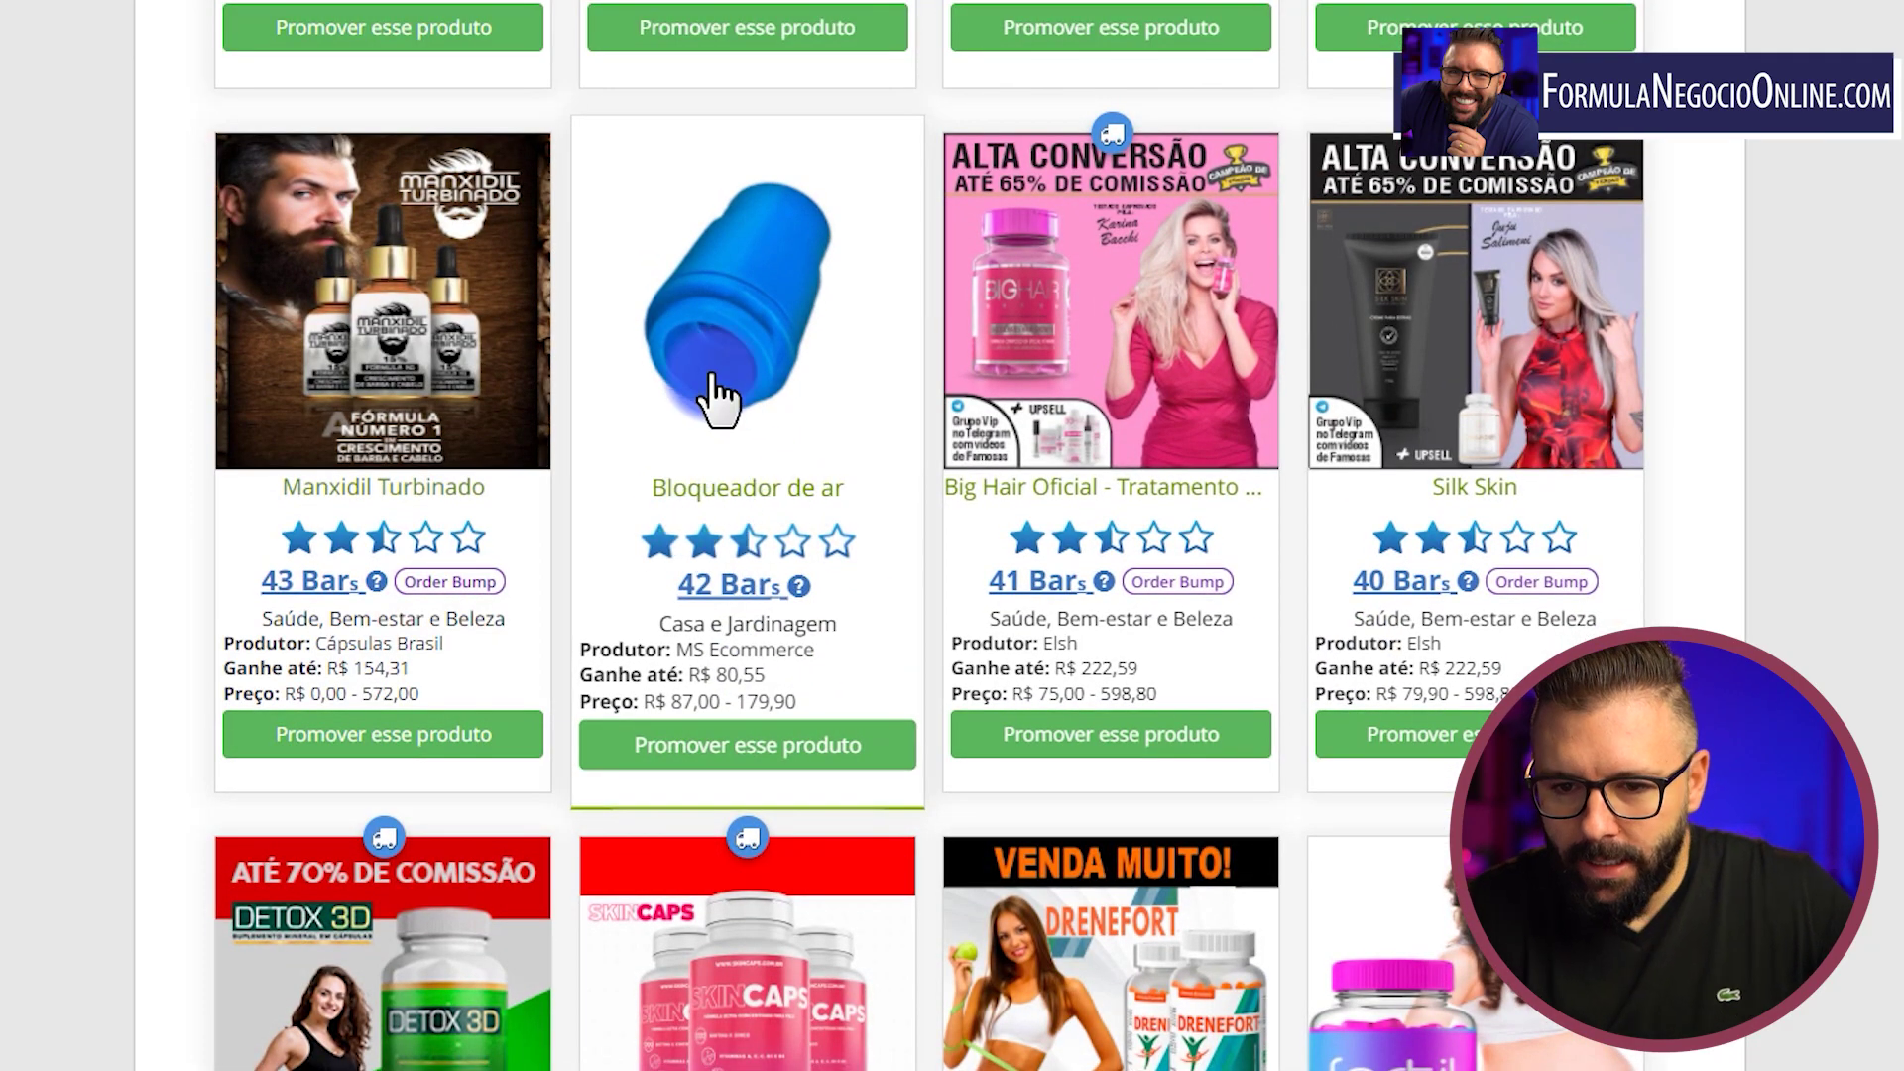
{"action": "scroll", "coordinate": [1088, 476], "scroll_direction": "down", "scroll_amount": 8}
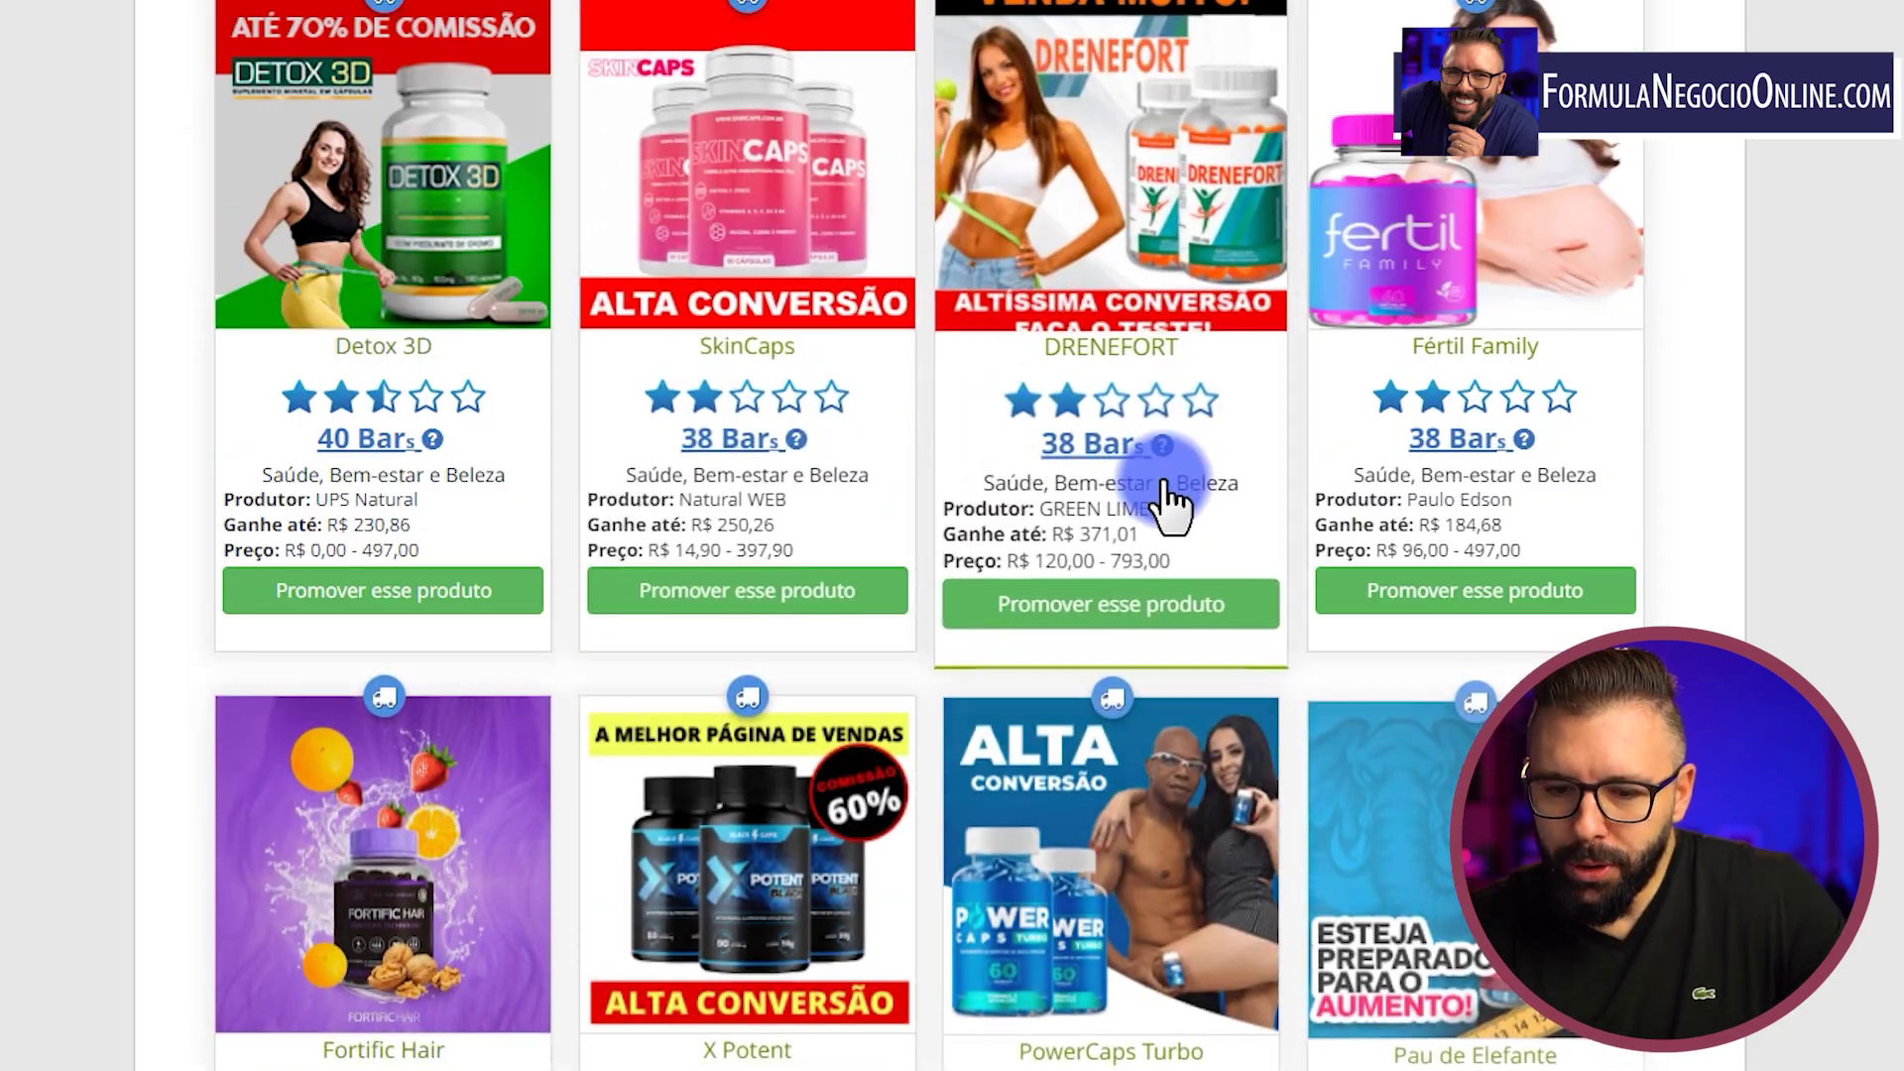
{"action": "scroll", "coordinate": [1170, 506], "scroll_direction": "up", "scroll_amount": 20}
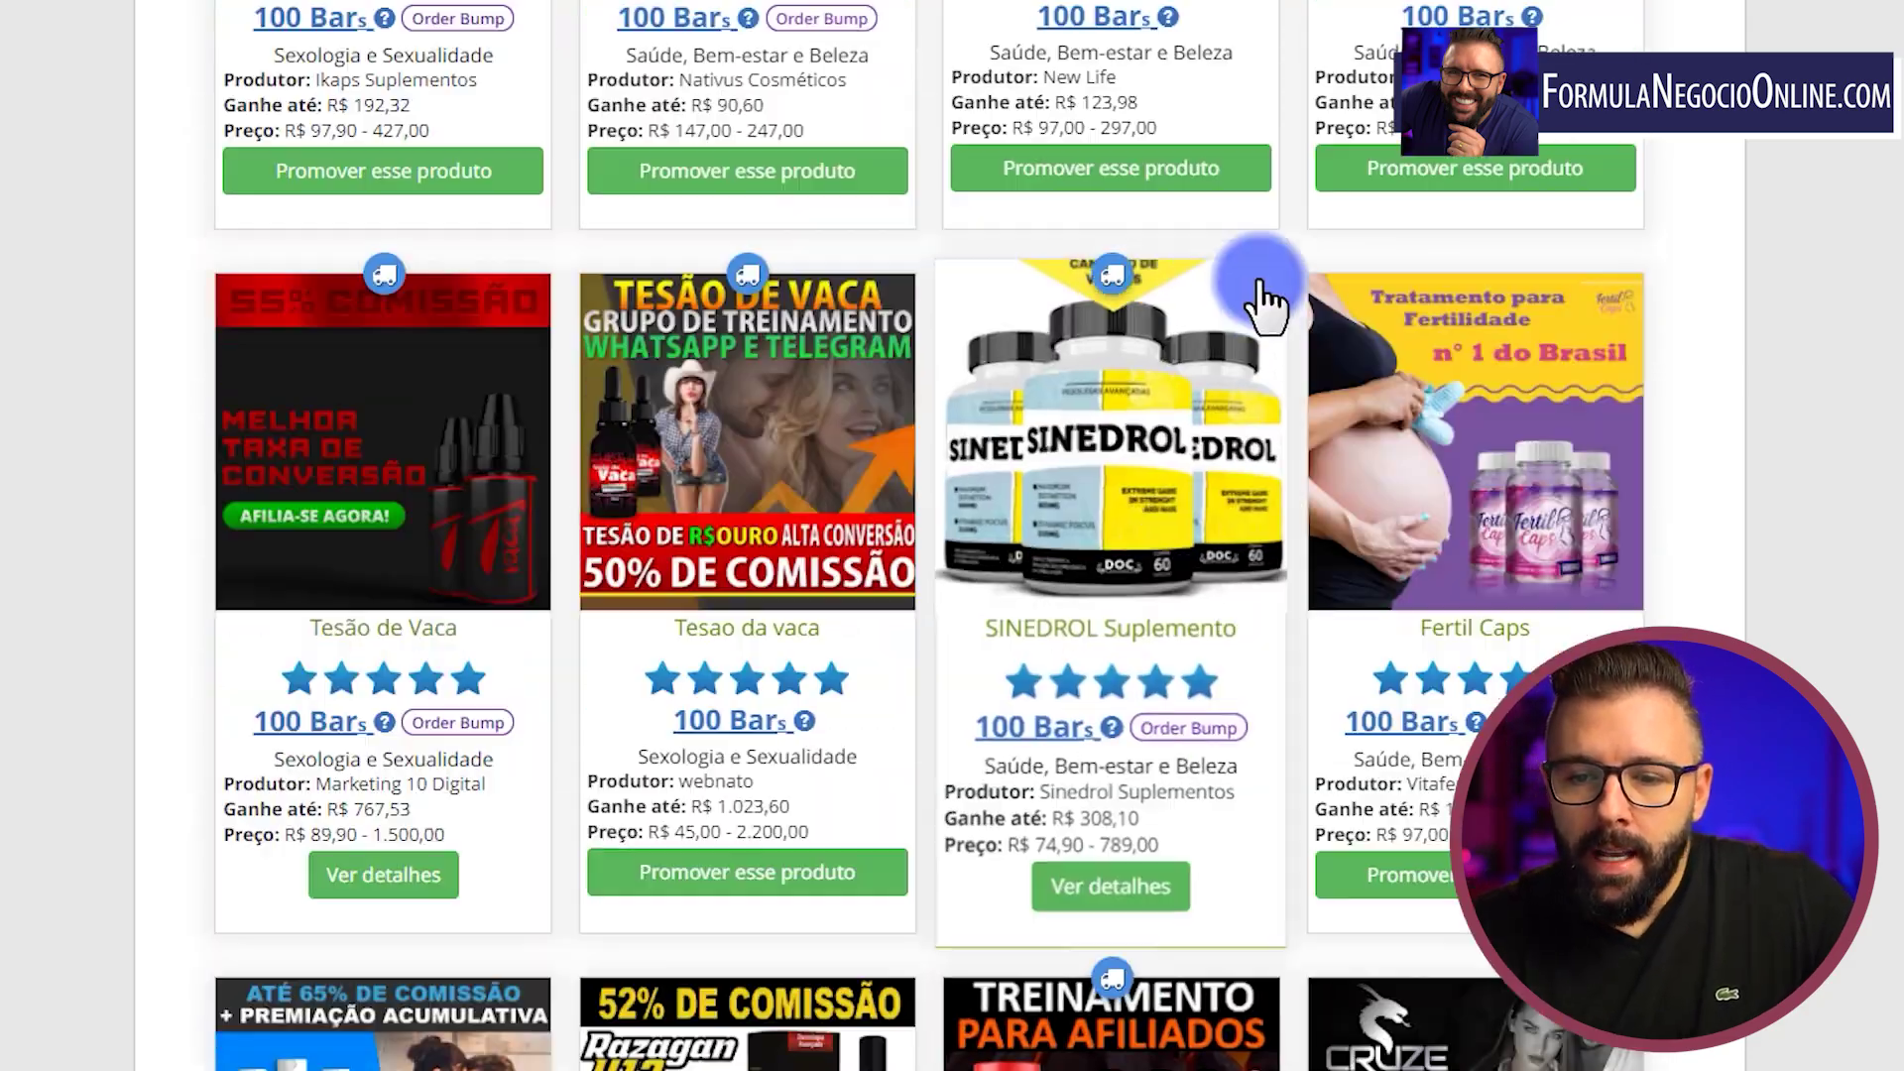
Step: Filter the Hall da Fama listing to digital products and look through the offers with their commissions and prices
{"action": "scroll", "coordinate": [1259, 297], "scroll_direction": "up", "scroll_amount": 10}
{"action": "left_click", "coordinate": [1606, 281]}
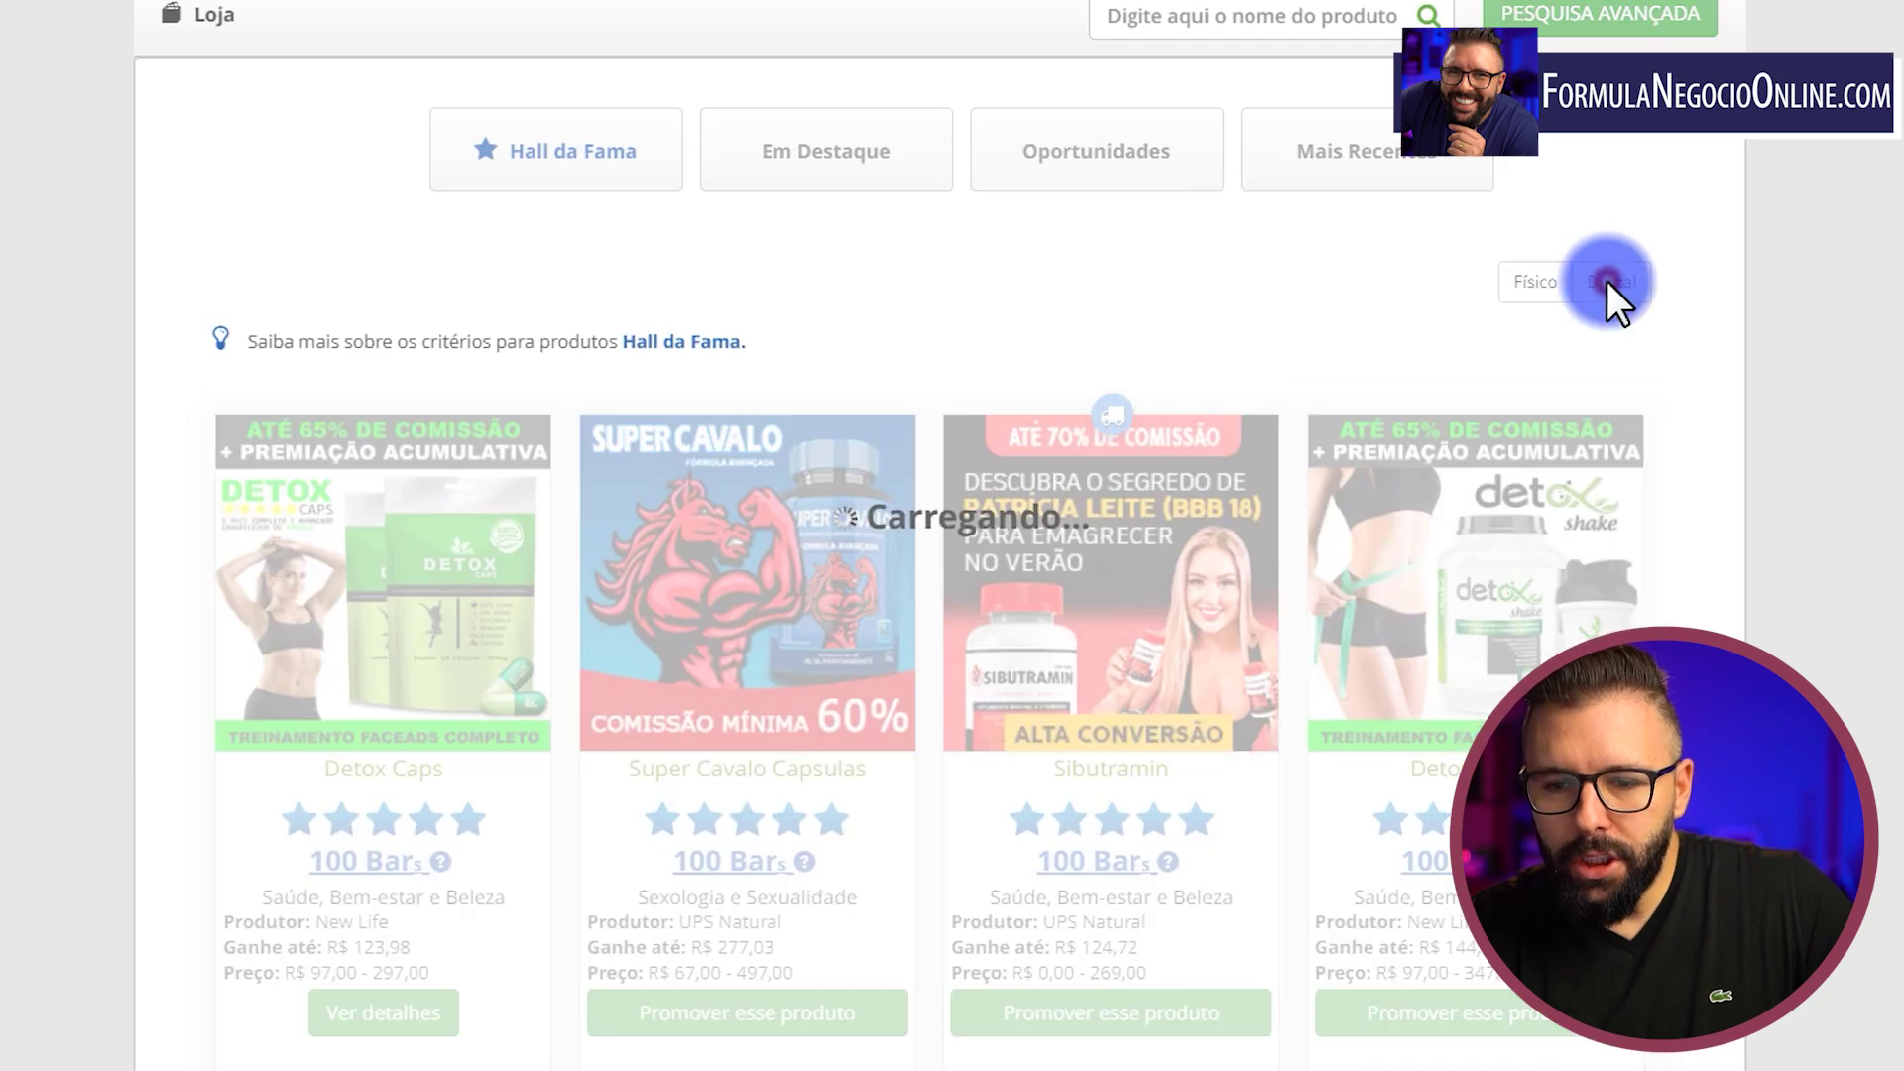
{"action": "scroll", "coordinate": [1119, 738], "scroll_direction": "down", "scroll_amount": 8}
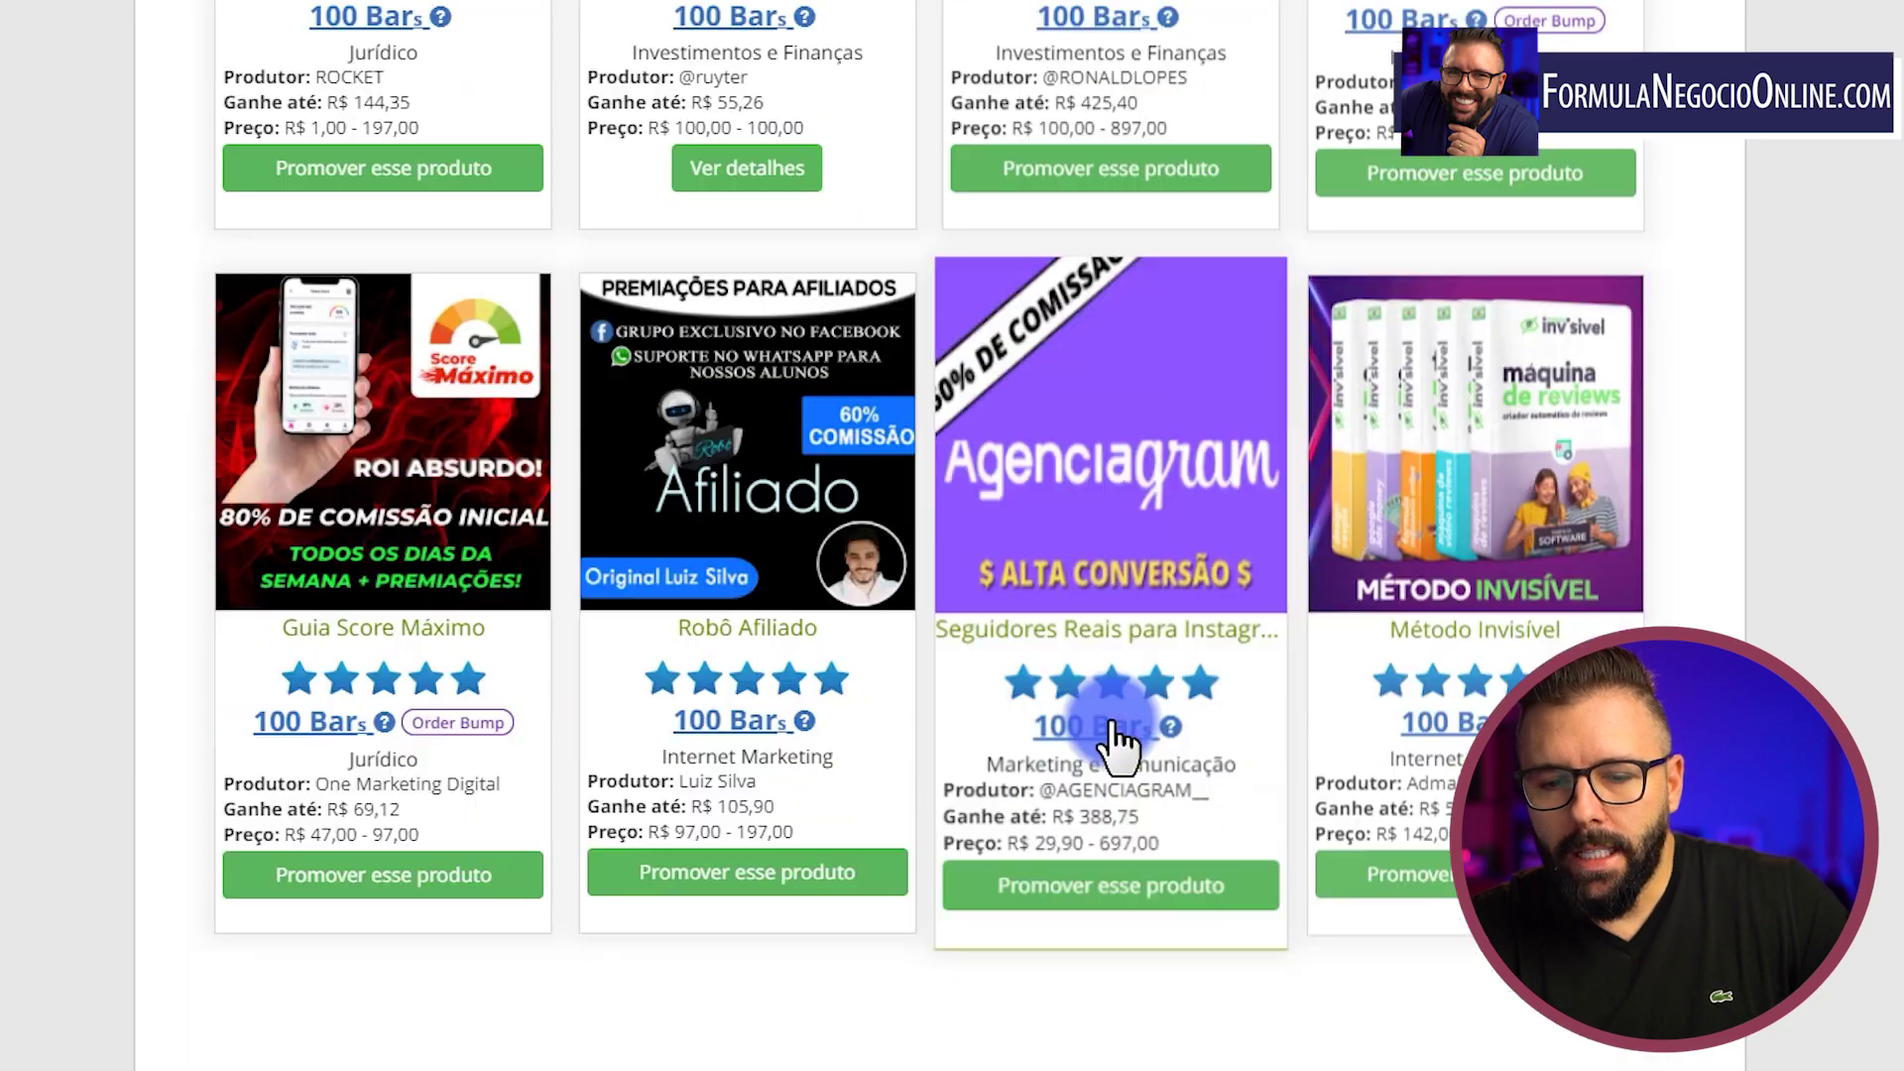
{"action": "scroll", "coordinate": [1120, 734], "scroll_direction": "down", "scroll_amount": 5}
{"action": "scroll", "coordinate": [1131, 729], "scroll_direction": "up", "scroll_amount": 15}
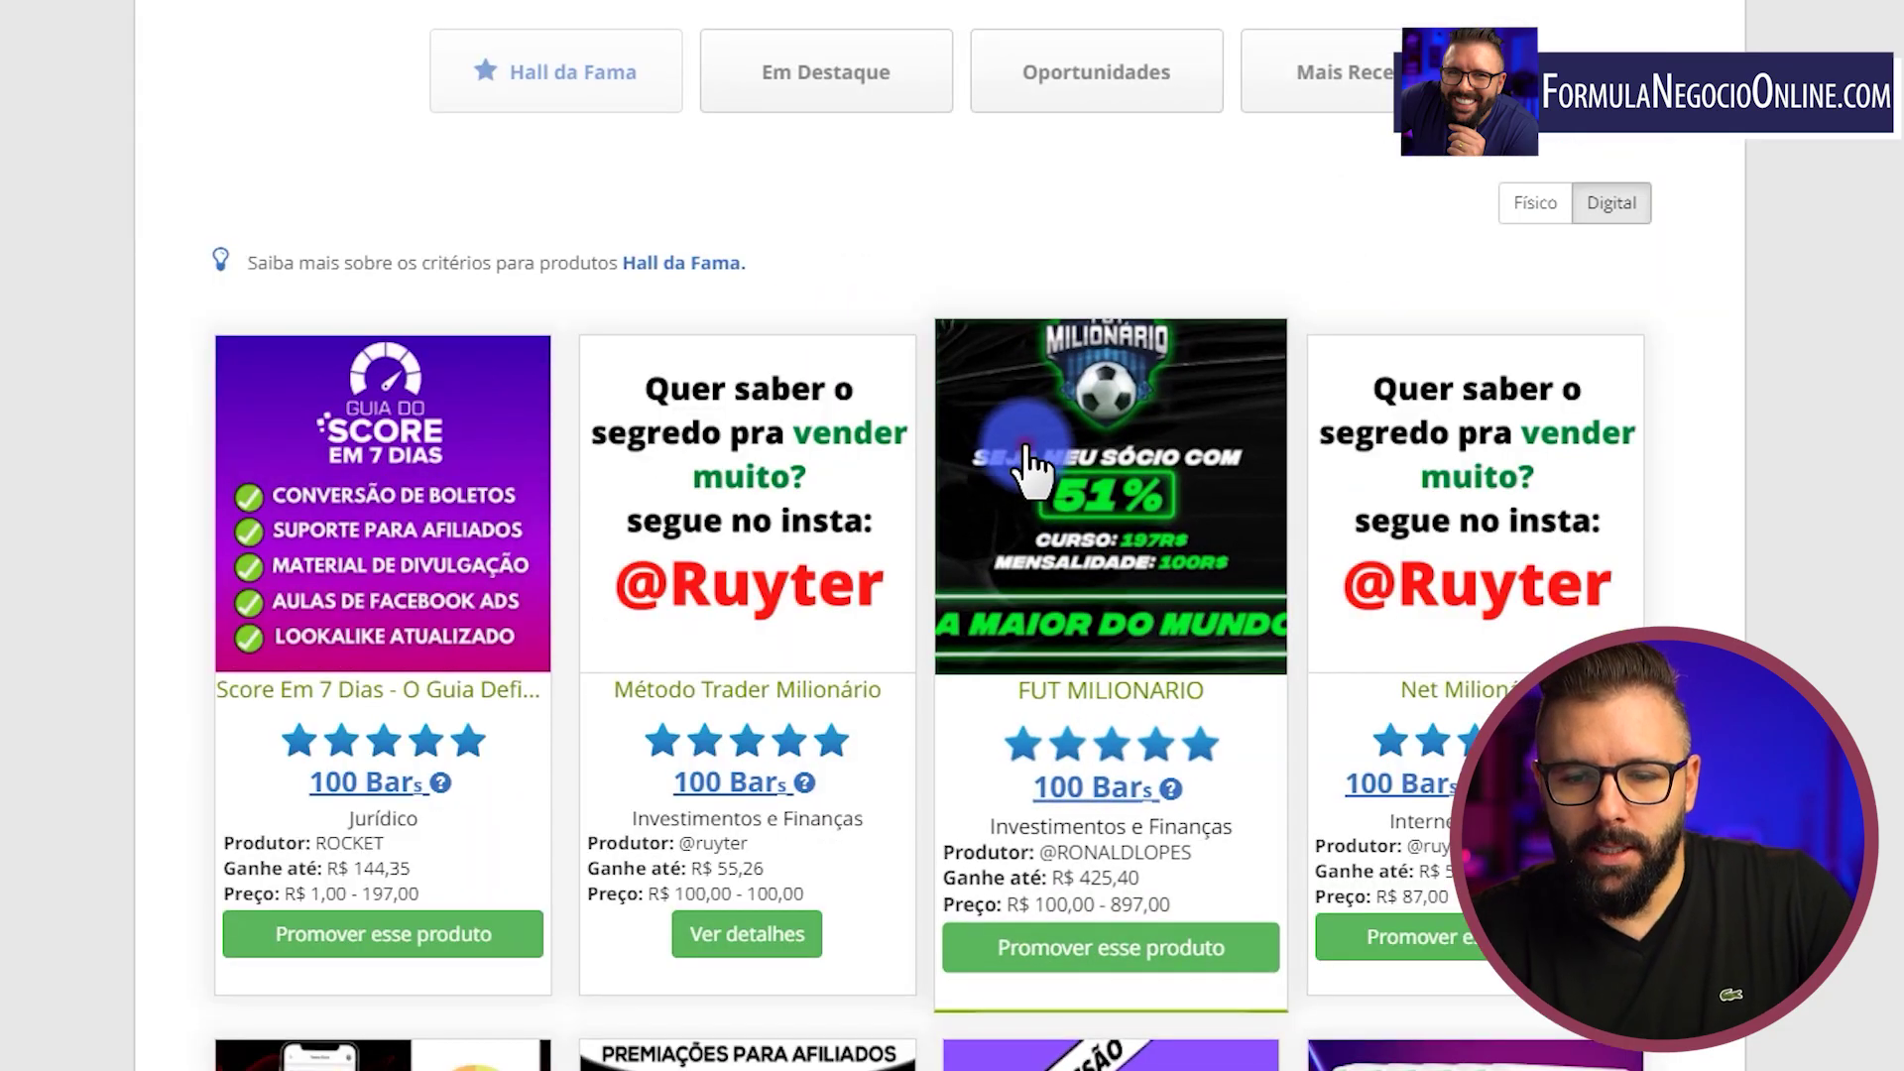
Step: Open the FUT MILIONÁRIO product details and affiliate to the product
{"action": "left_click", "coordinate": [1026, 451]}
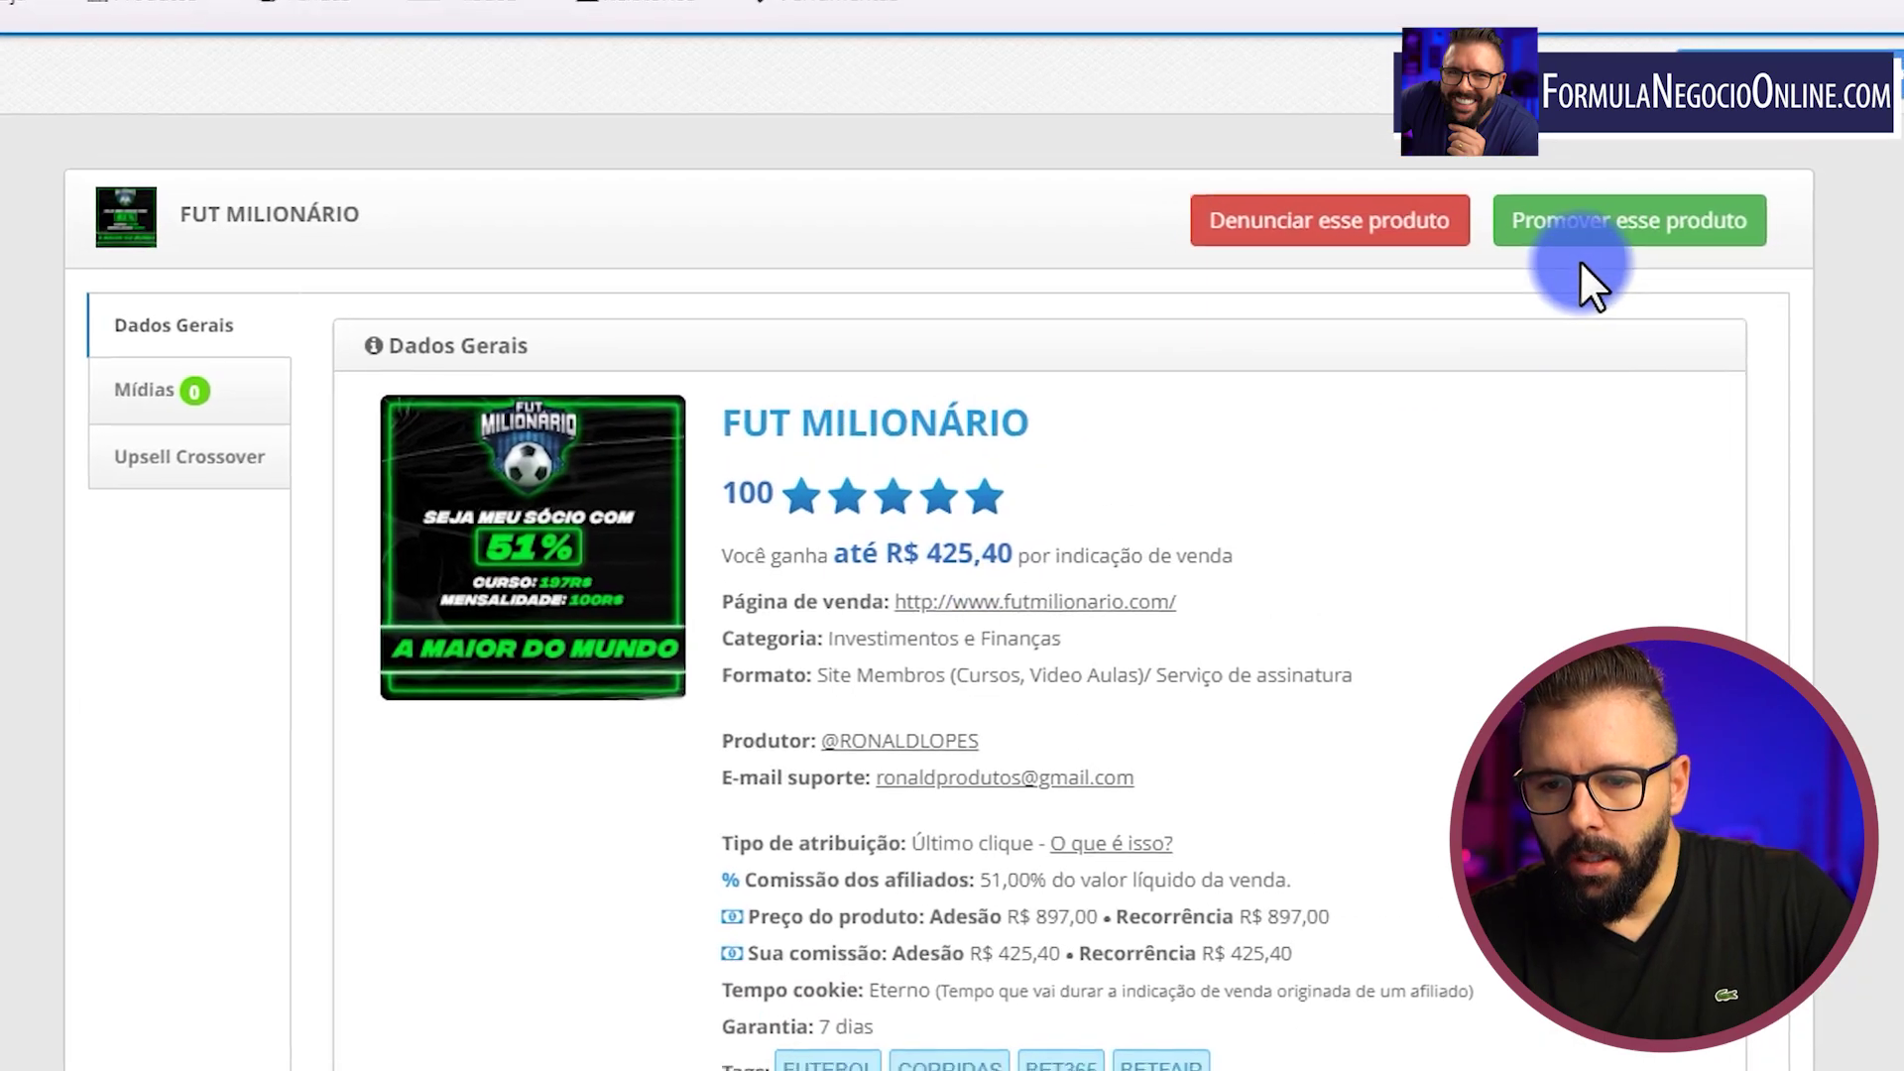
{"action": "left_click", "coordinate": [1564, 162]}
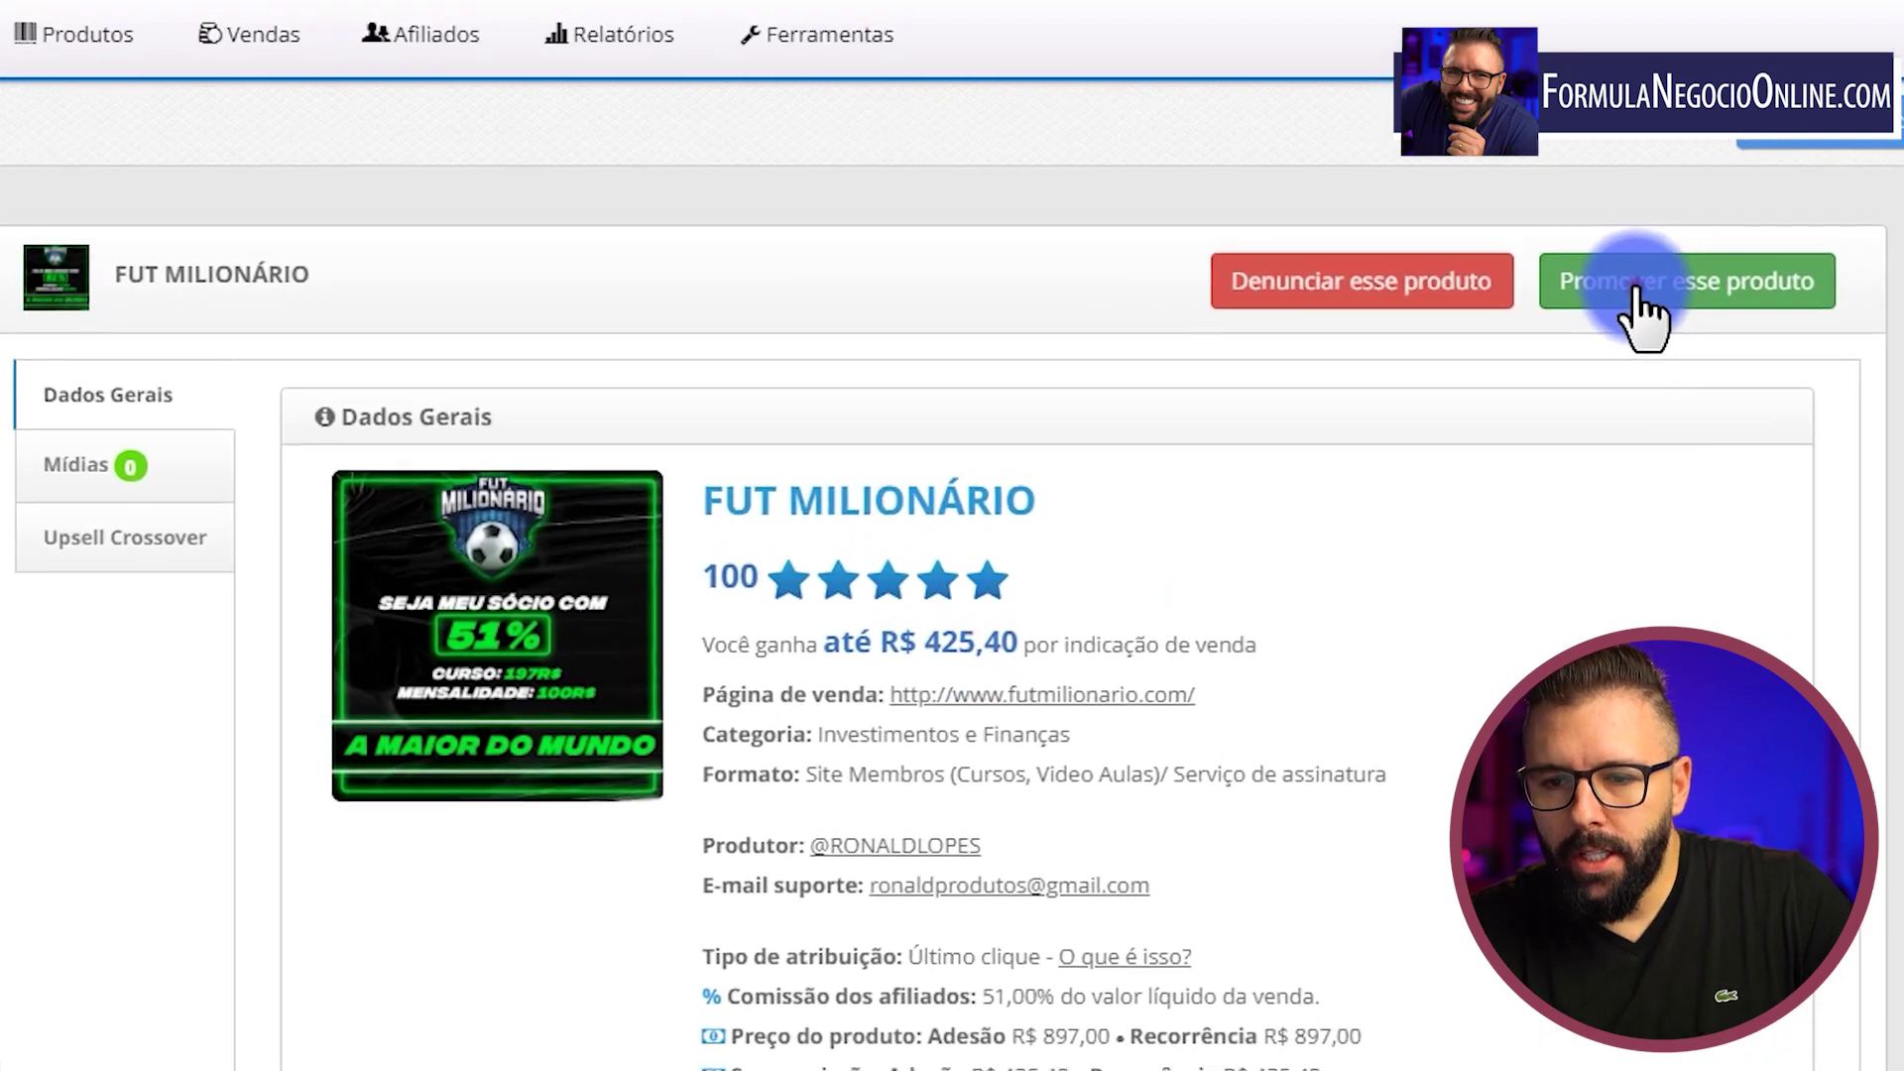
{"action": "scroll", "coordinate": [367, 417], "scroll_direction": "down", "scroll_amount": 5}
{"action": "left_click", "coordinate": [1391, 878]}
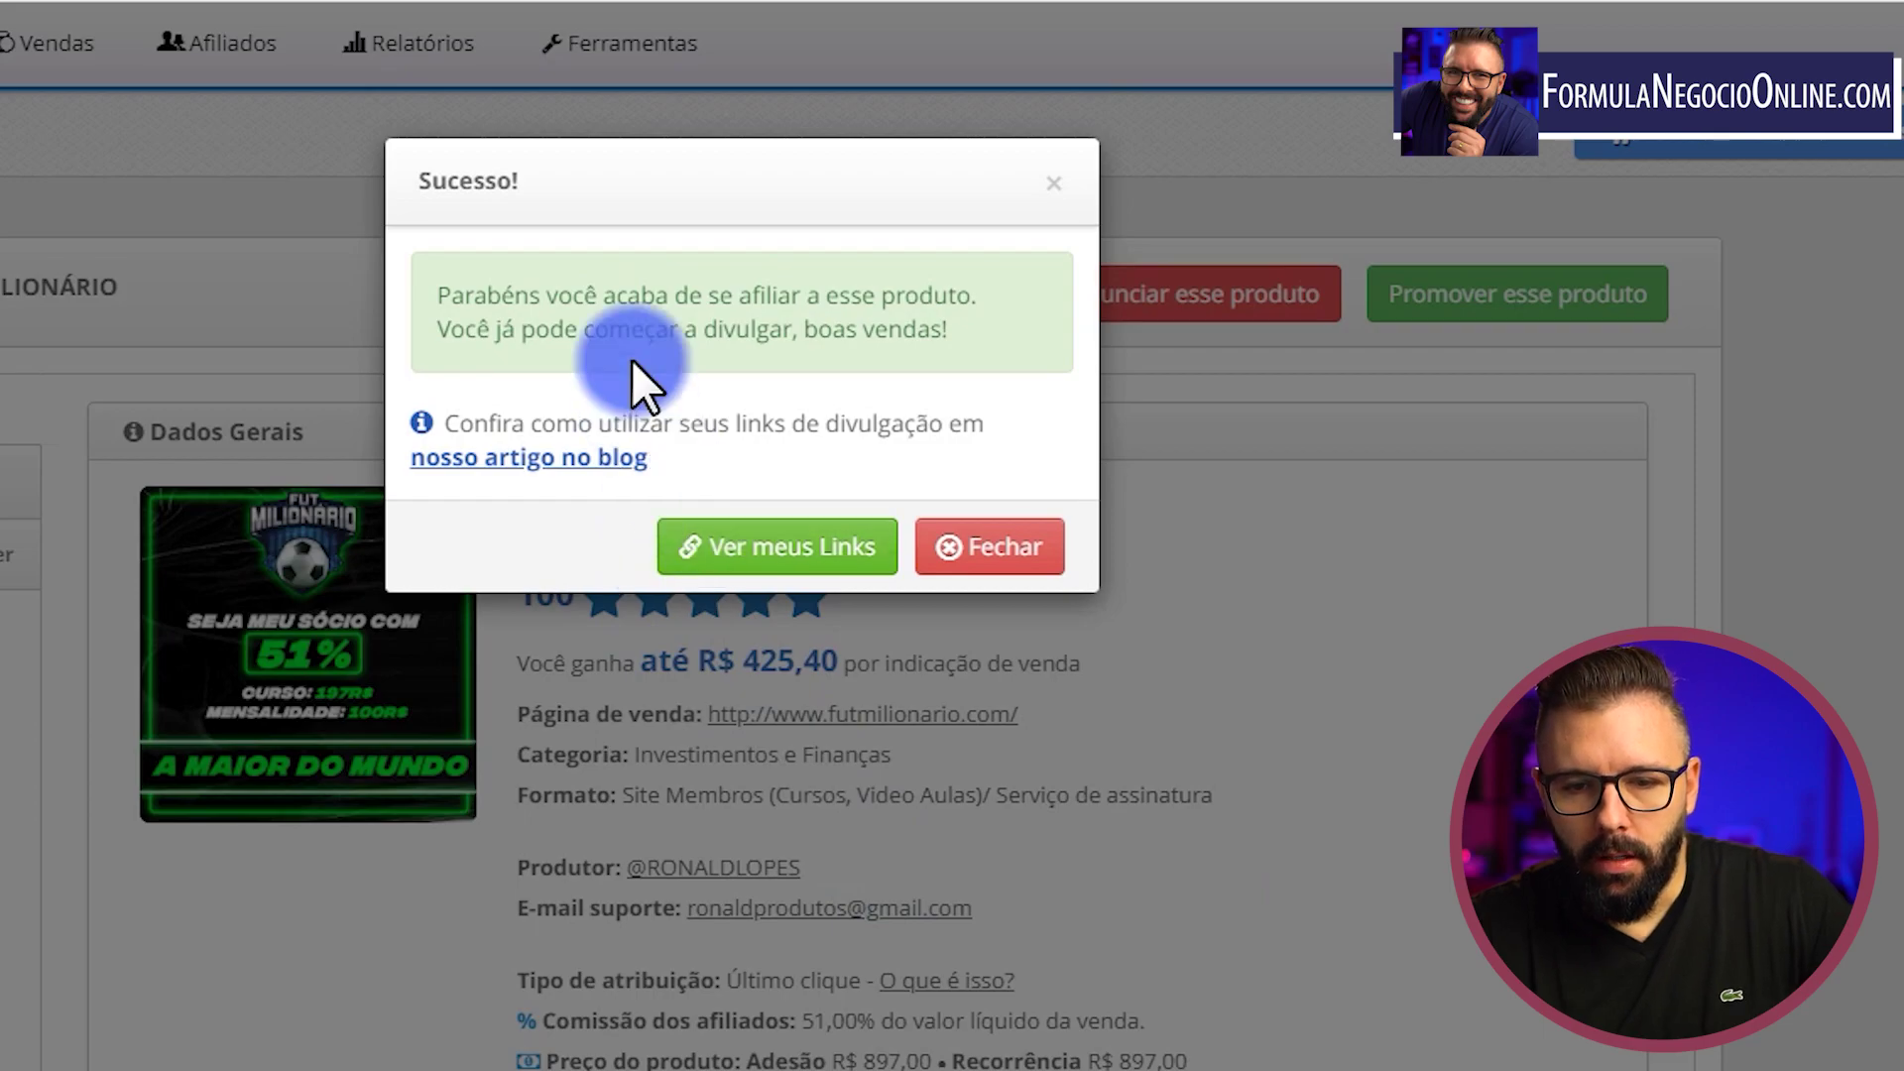
{"action": "left_click_drag", "start_coordinate": [489, 294], "coordinate": [641, 297]}
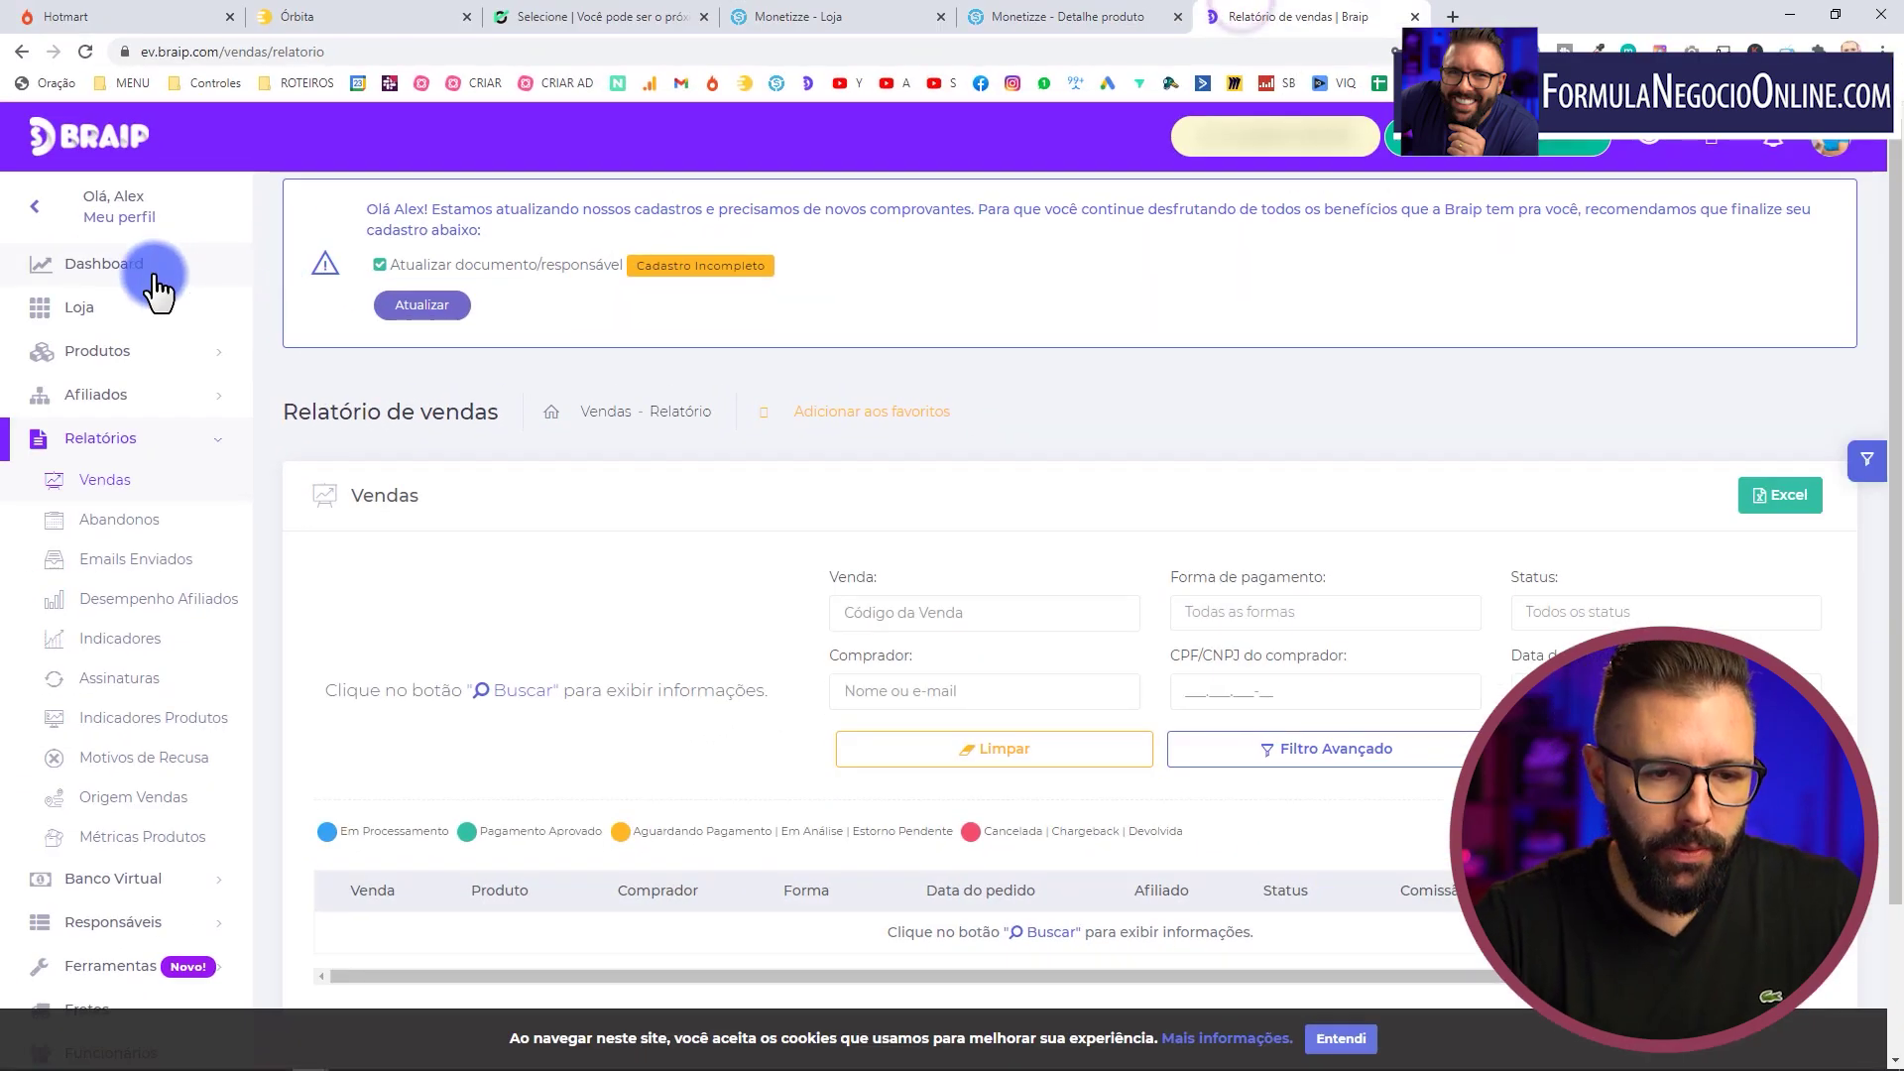
Step: Find Curso Coach Milionário in the Braip store, open its details and request to promote it
{"action": "left_click", "coordinate": [106, 307]}
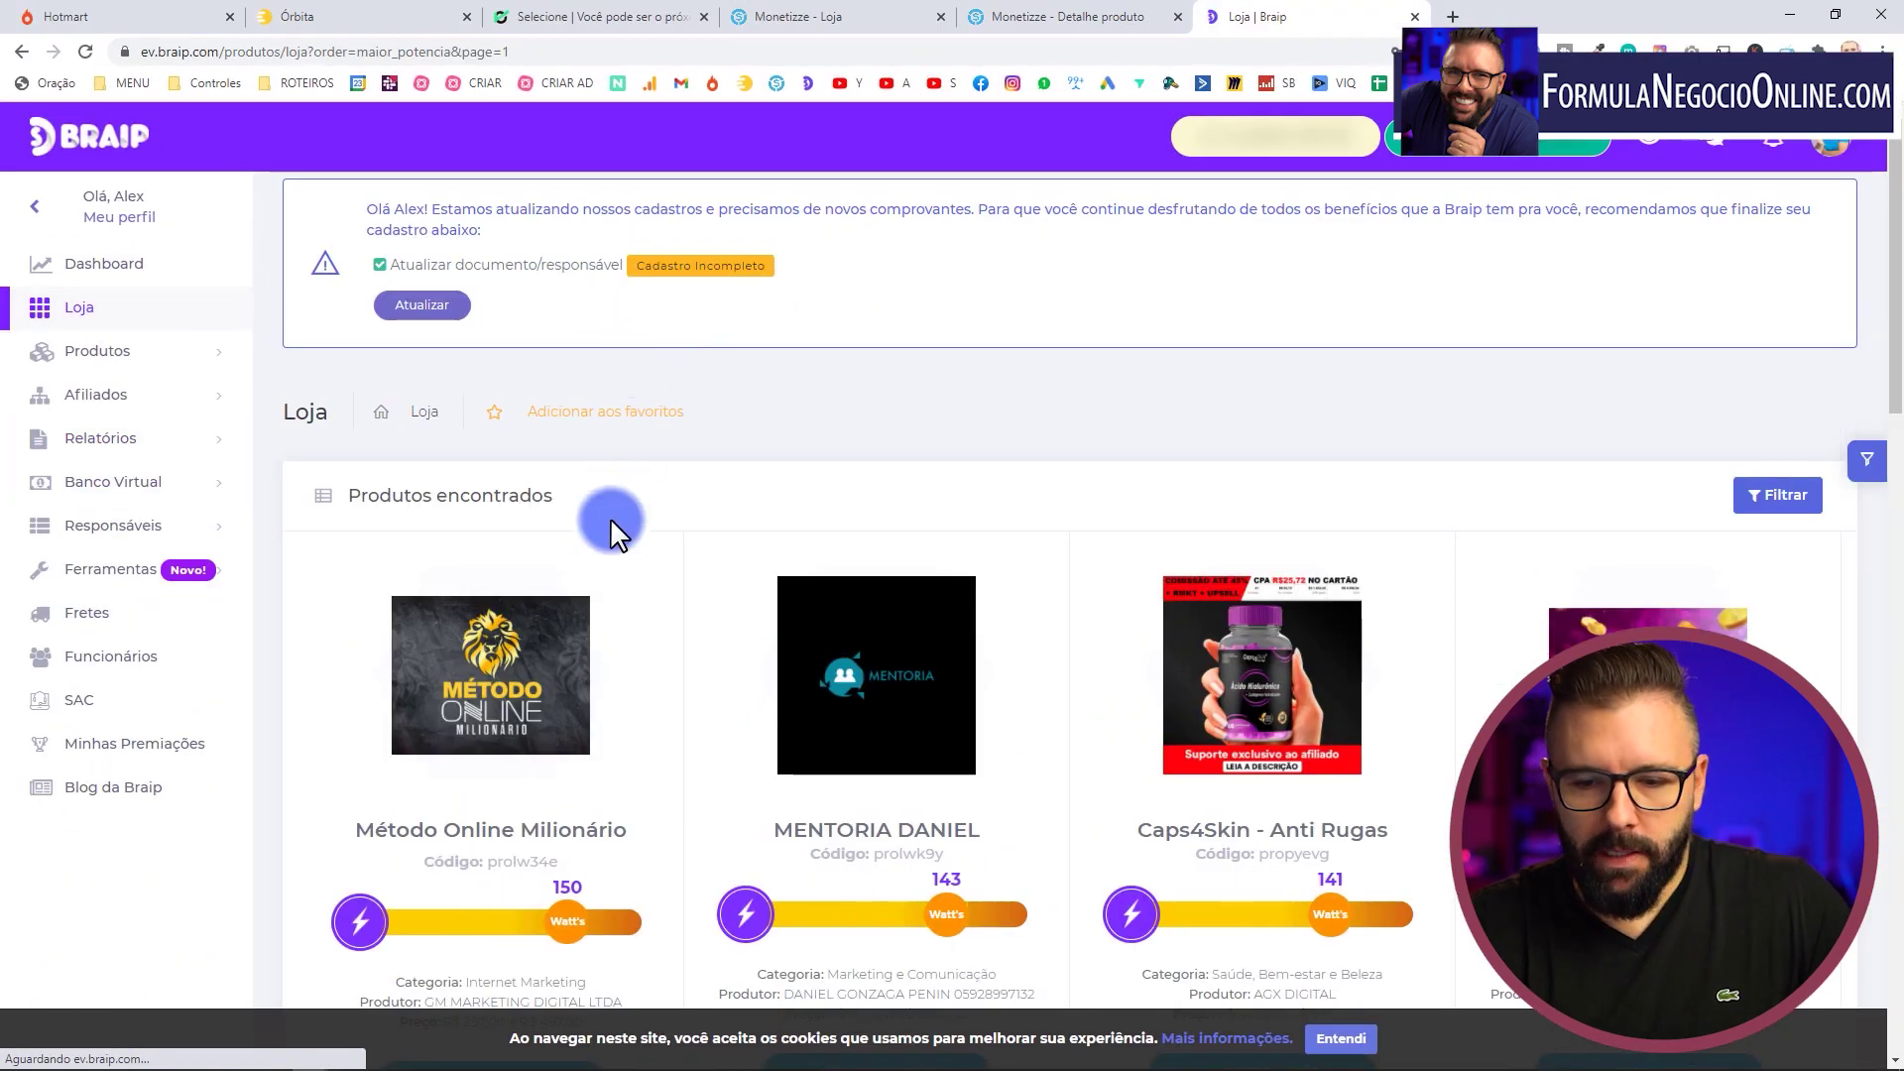
{"action": "scroll", "coordinate": [907, 541], "scroll_direction": "down", "scroll_amount": 10}
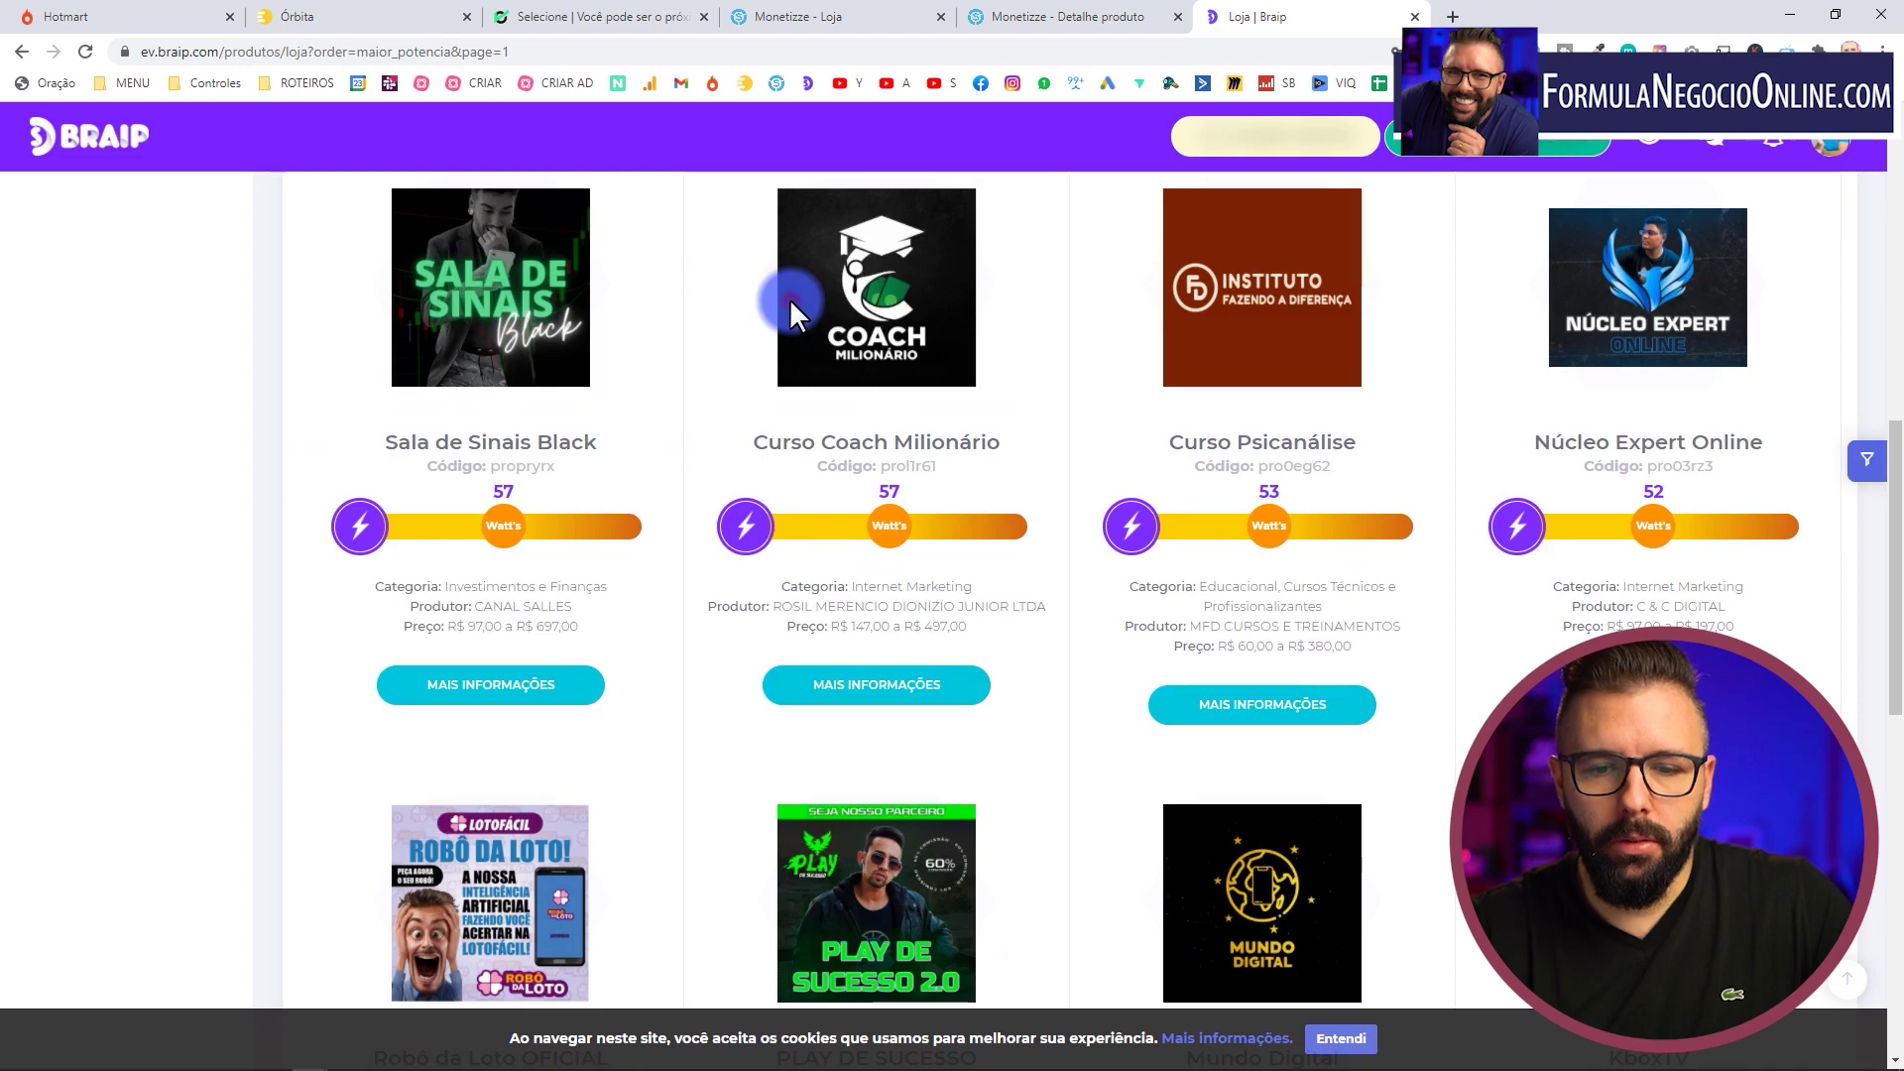
{"action": "left_click", "coordinate": [852, 692]}
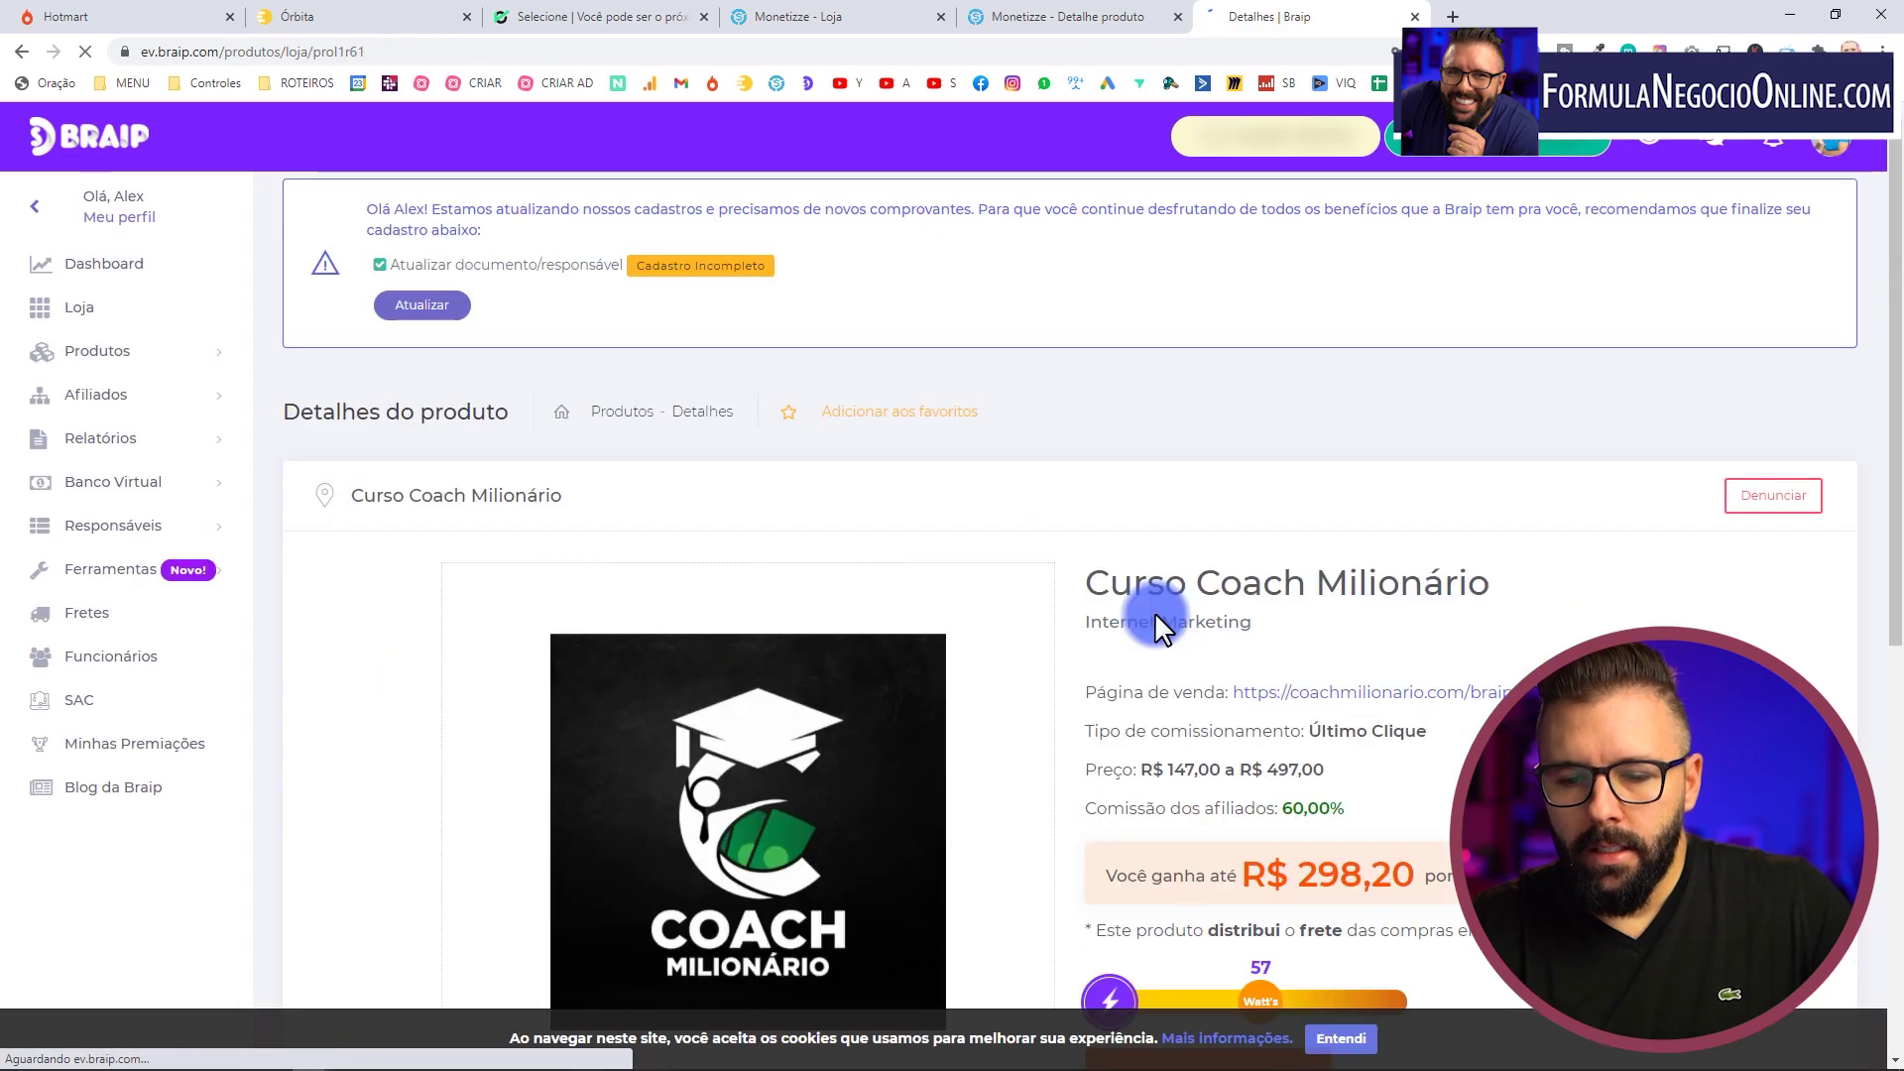
{"action": "scroll", "coordinate": [1154, 611], "scroll_direction": "down", "scroll_amount": 5}
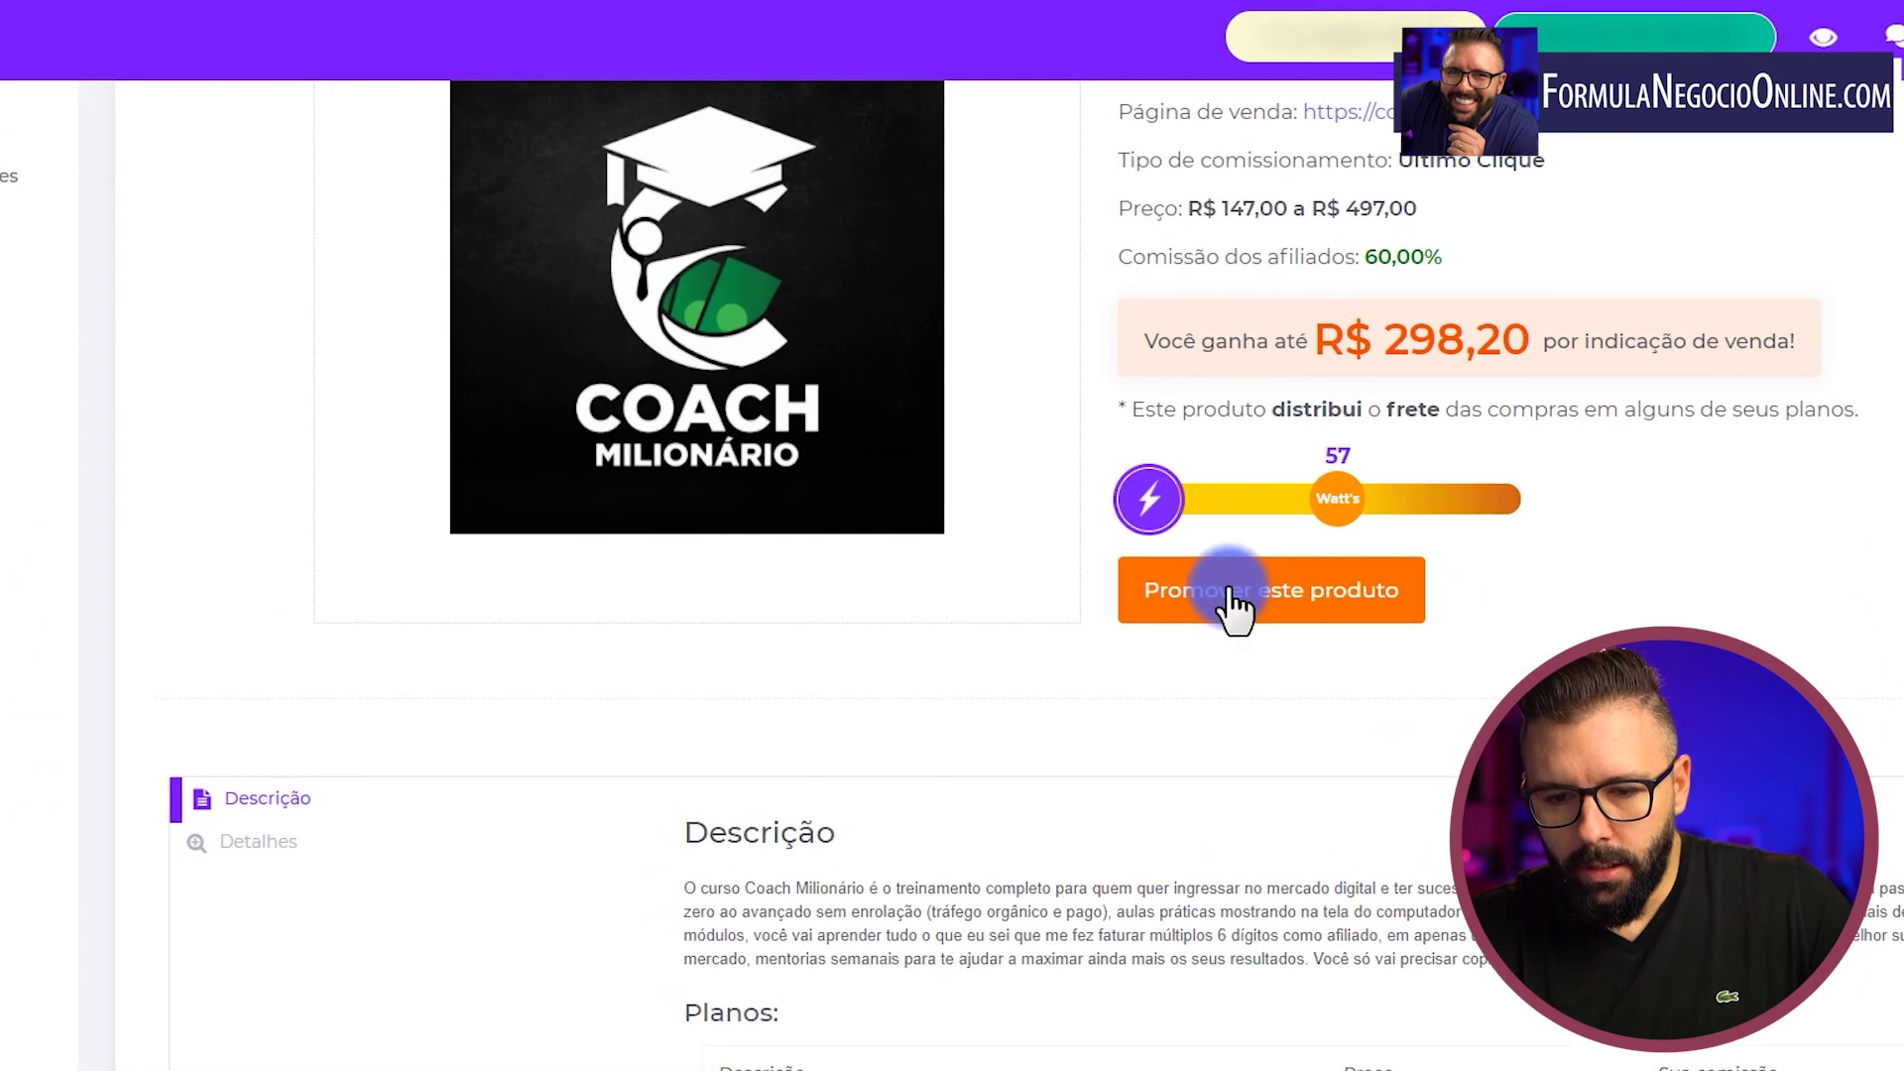
{"action": "left_click", "coordinate": [1247, 607]}
{"action": "left_click", "coordinate": [1279, 739]}
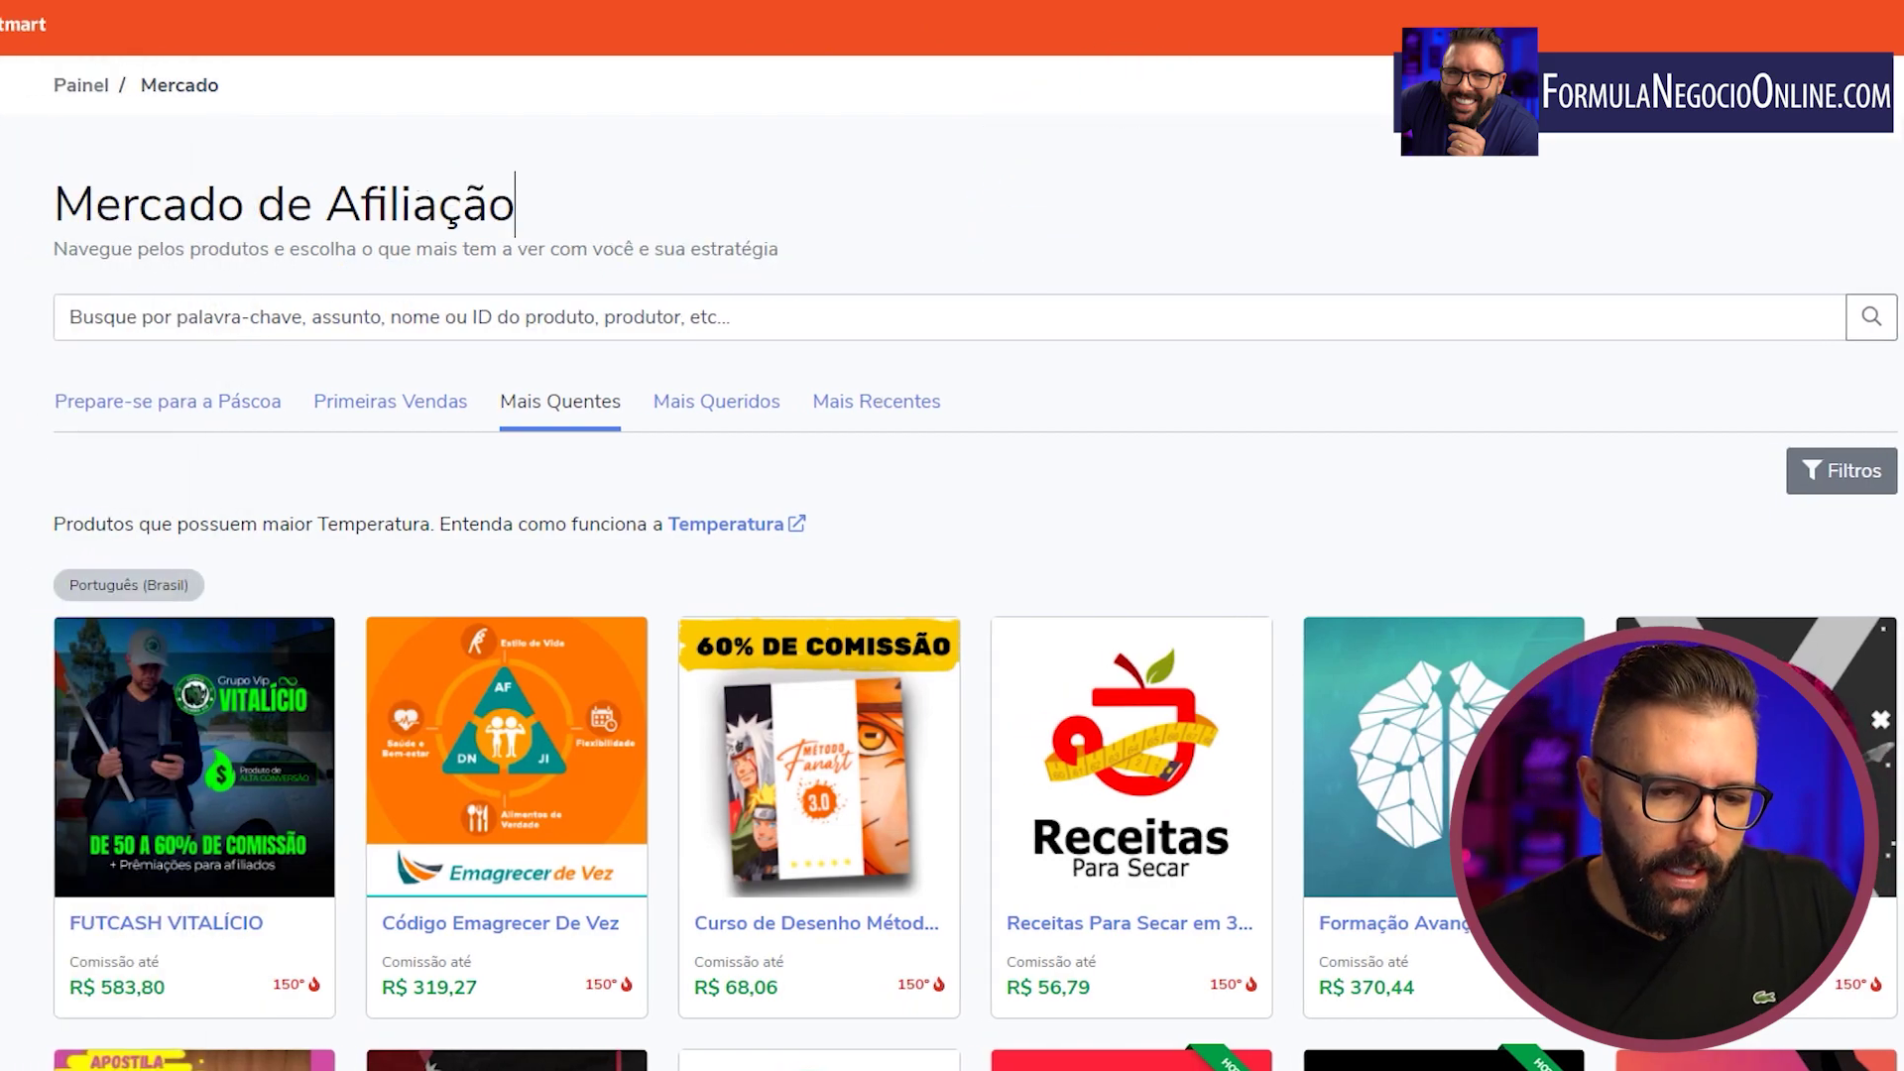
Step: On the Hotmart site, open the Sou Afiliado(a) list of products already affiliated to
{"action": "mouse_move", "coordinate": [63, 352]}
{"action": "left_click", "coordinate": [127, 372]}
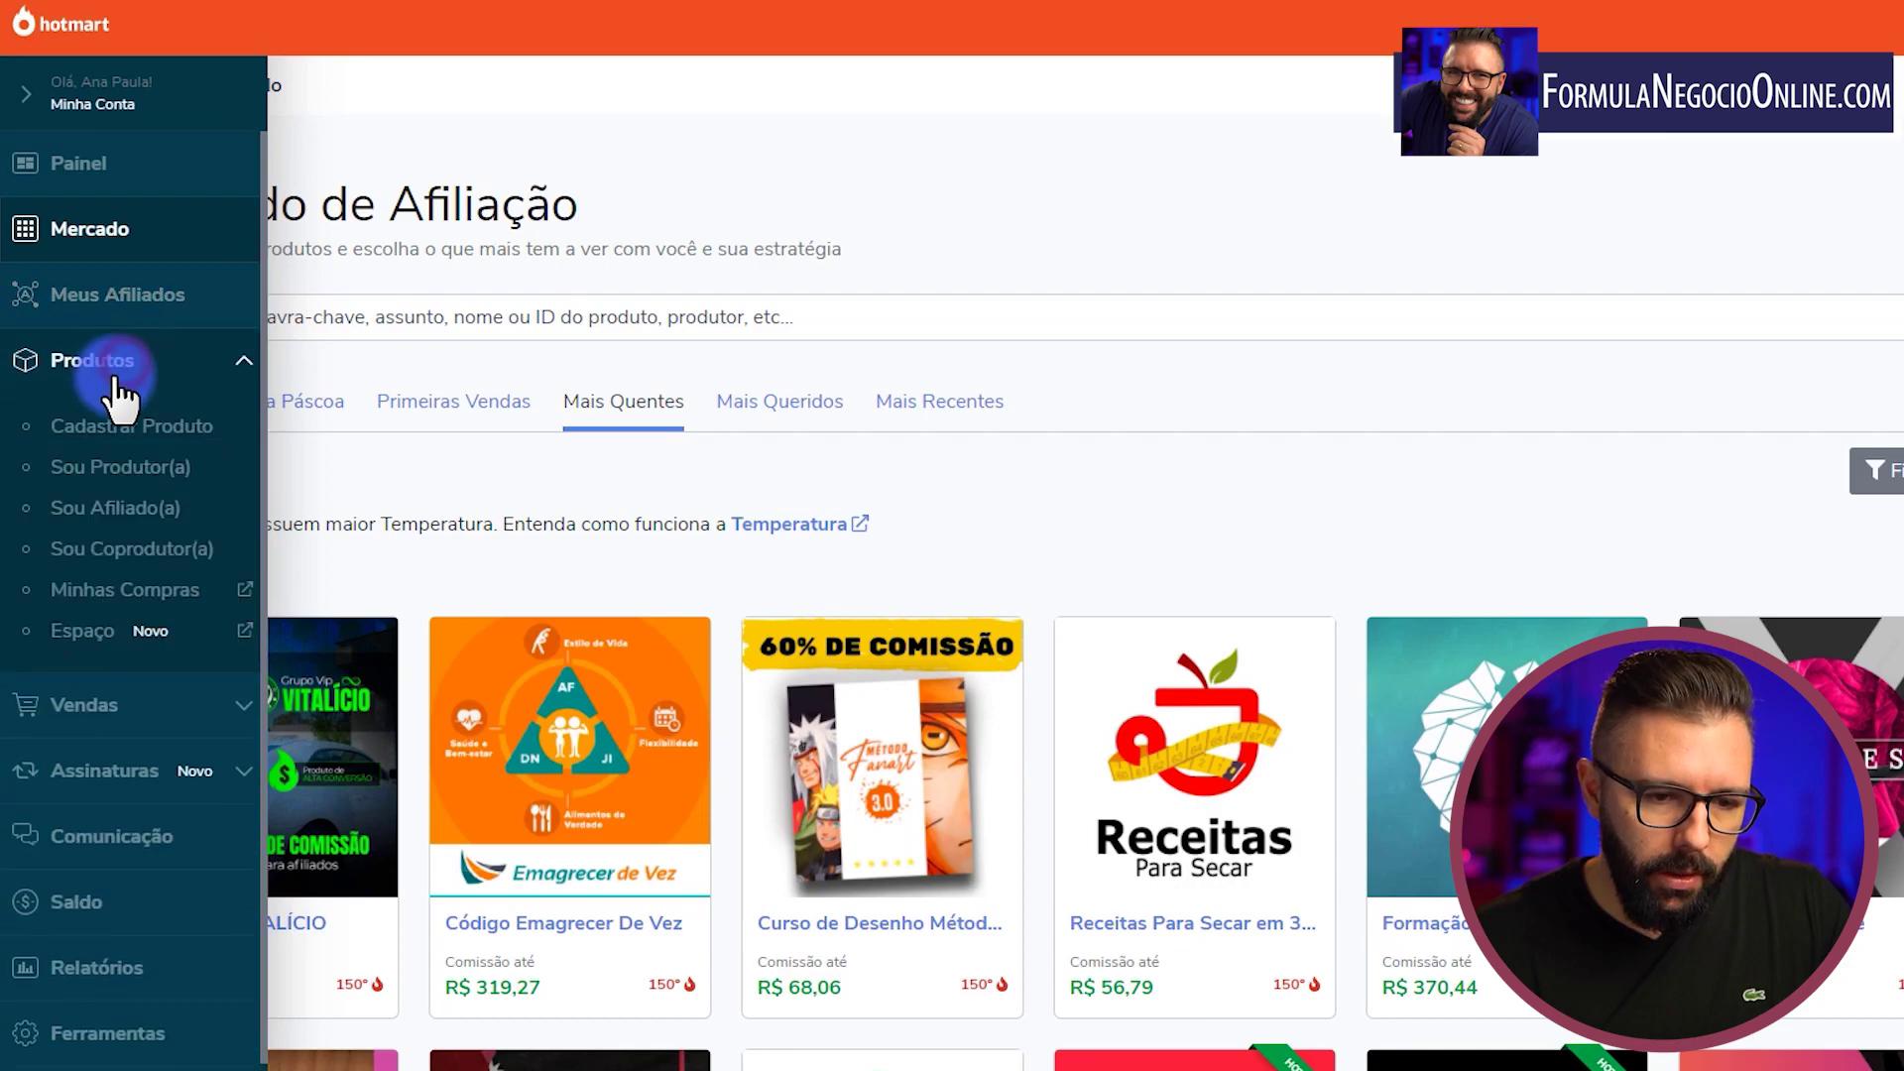
{"action": "left_click", "coordinate": [129, 510]}
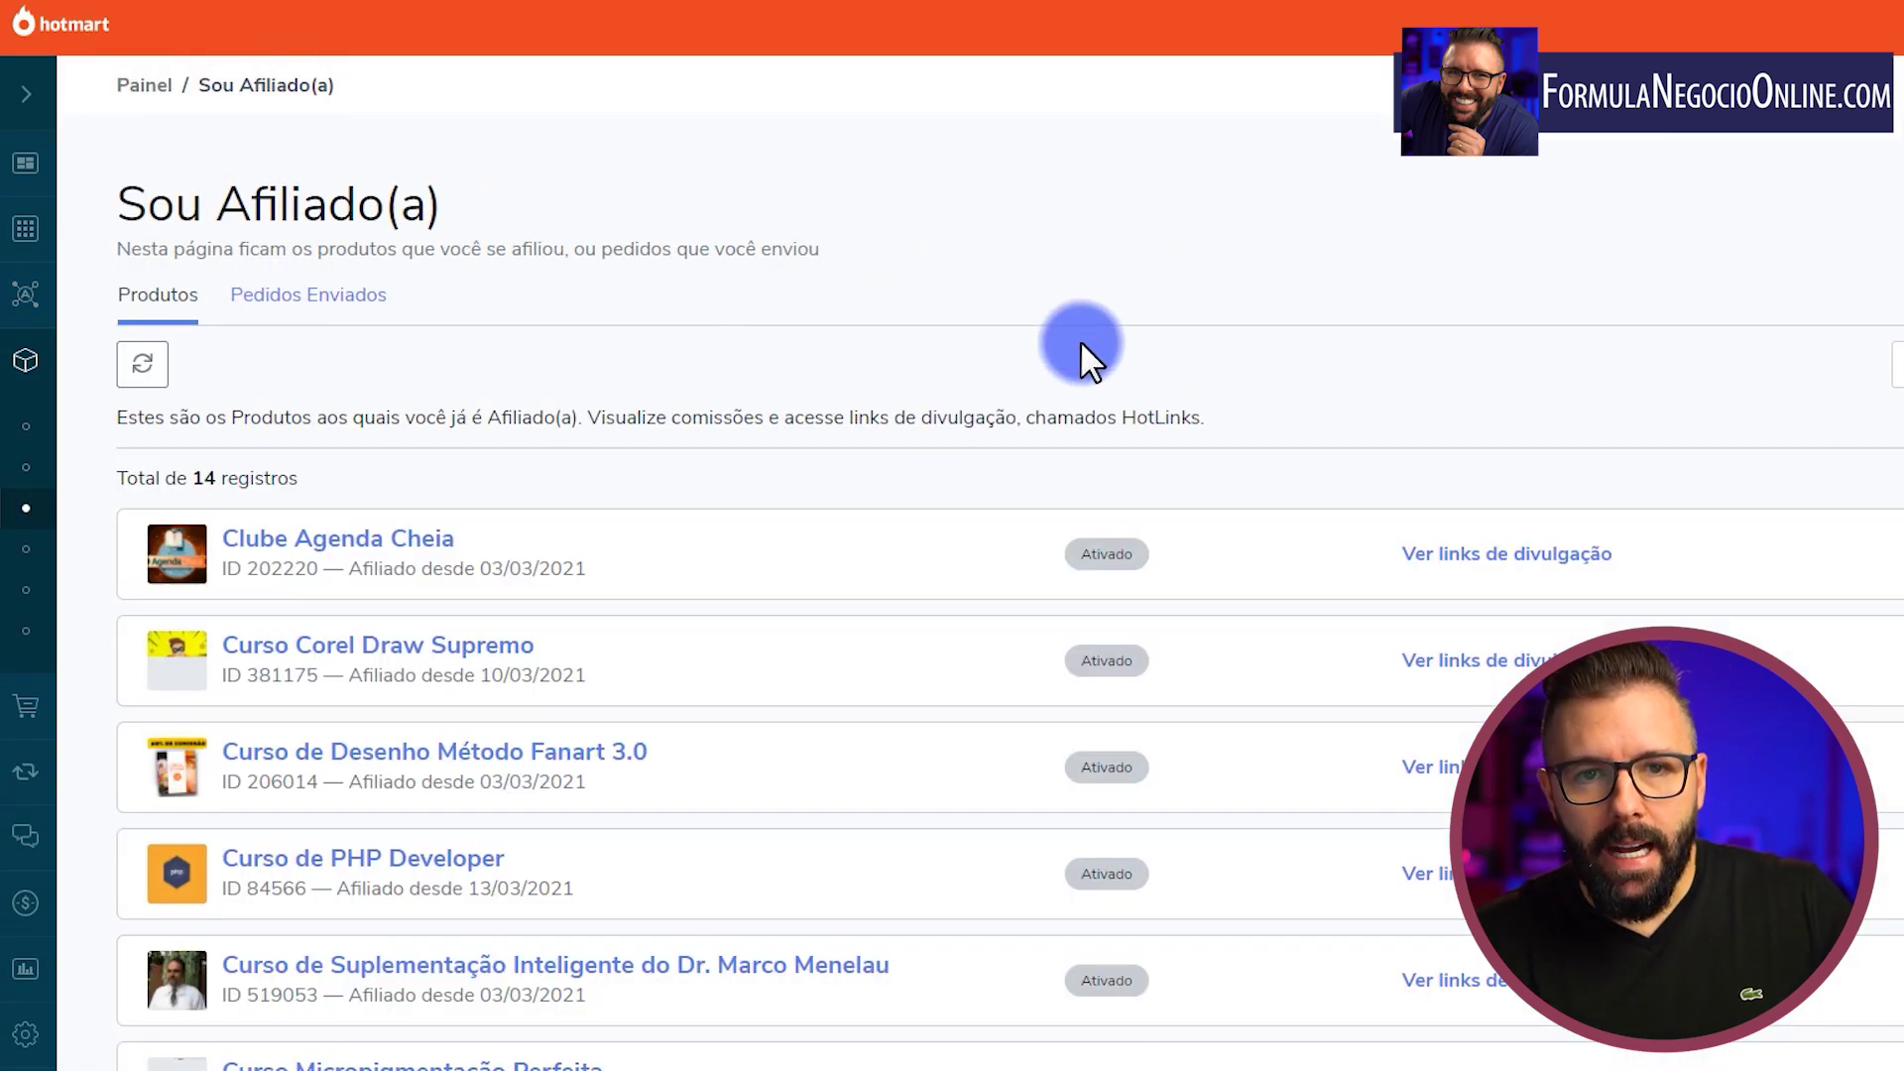
{"action": "scroll", "coordinate": [1080, 341], "scroll_direction": "down", "scroll_amount": 5}
{"action": "scroll", "coordinate": [419, 371], "scroll_direction": "up", "scroll_amount": 5}
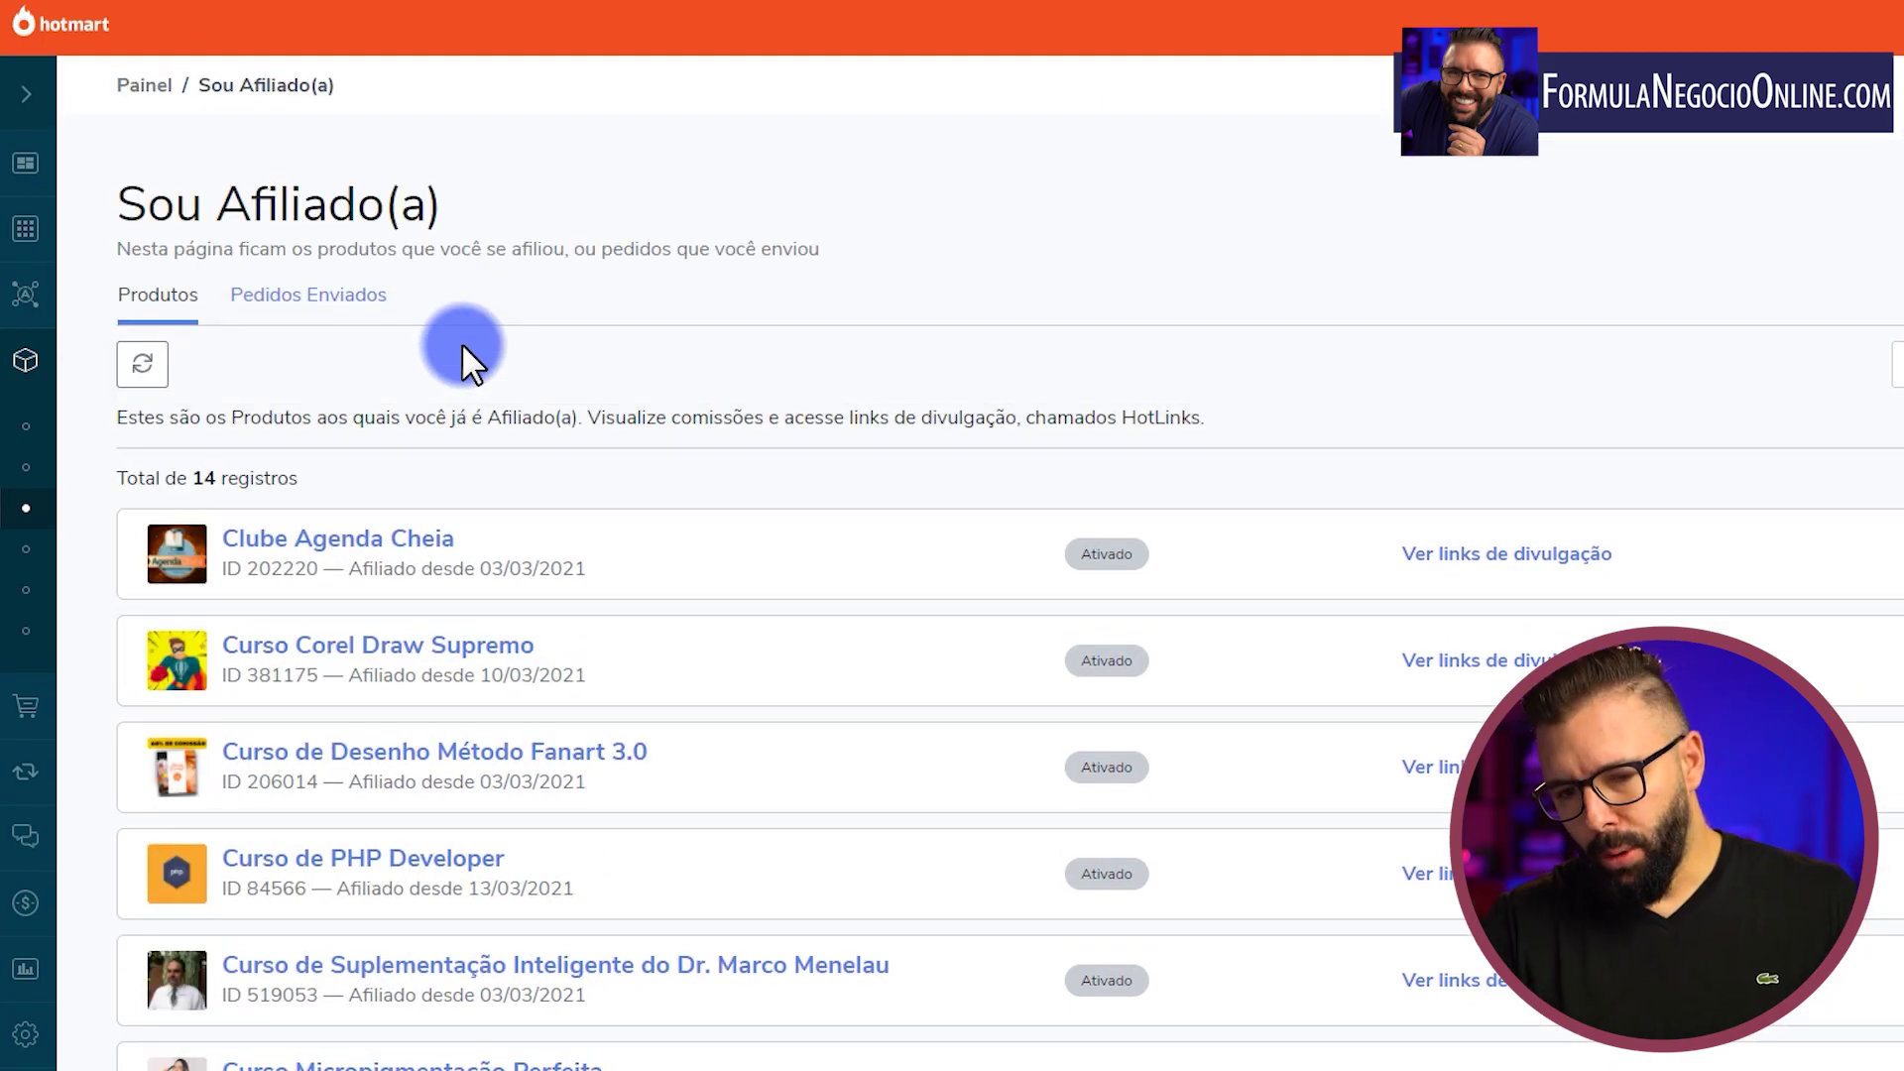
Step: Load the remaining affiliated products on Hotmart and look through the complete list
{"action": "scroll", "coordinate": [442, 412], "scroll_direction": "down", "scroll_amount": 5}
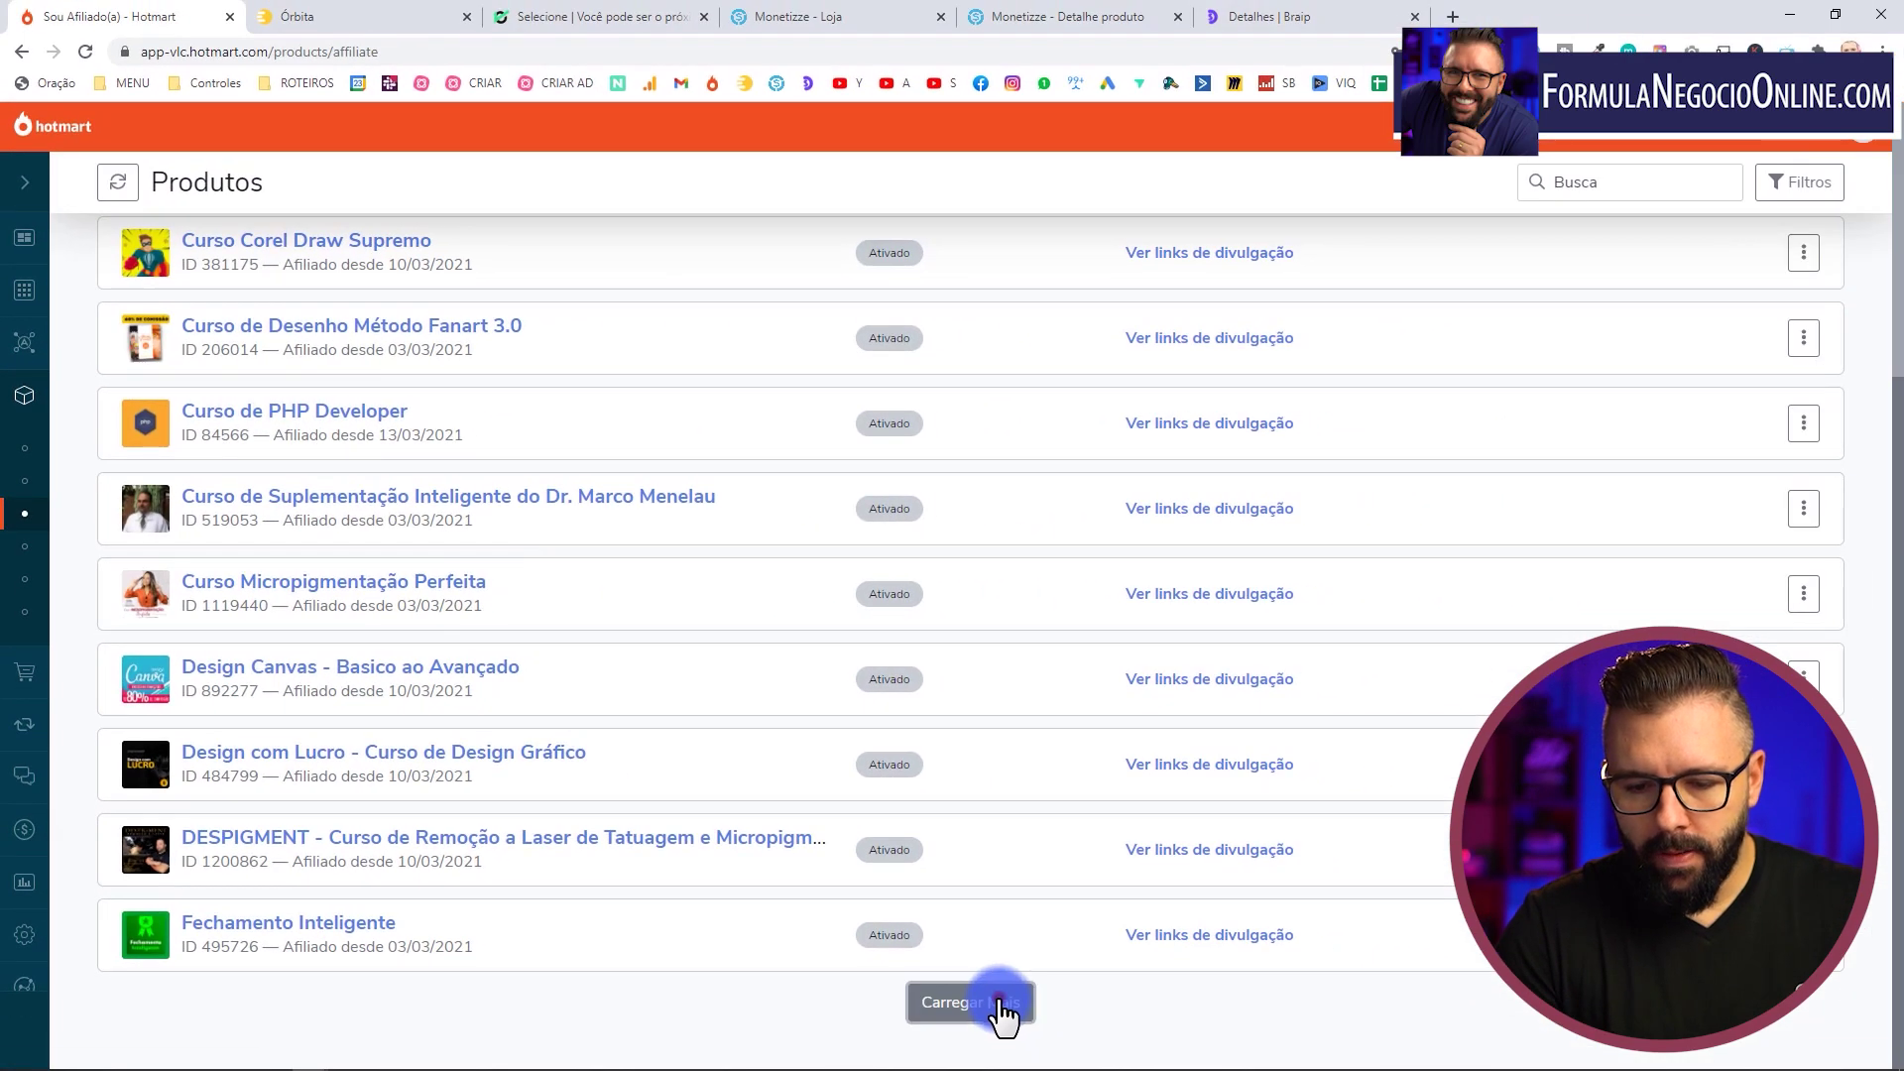
{"action": "left_click", "coordinate": [1002, 1002]}
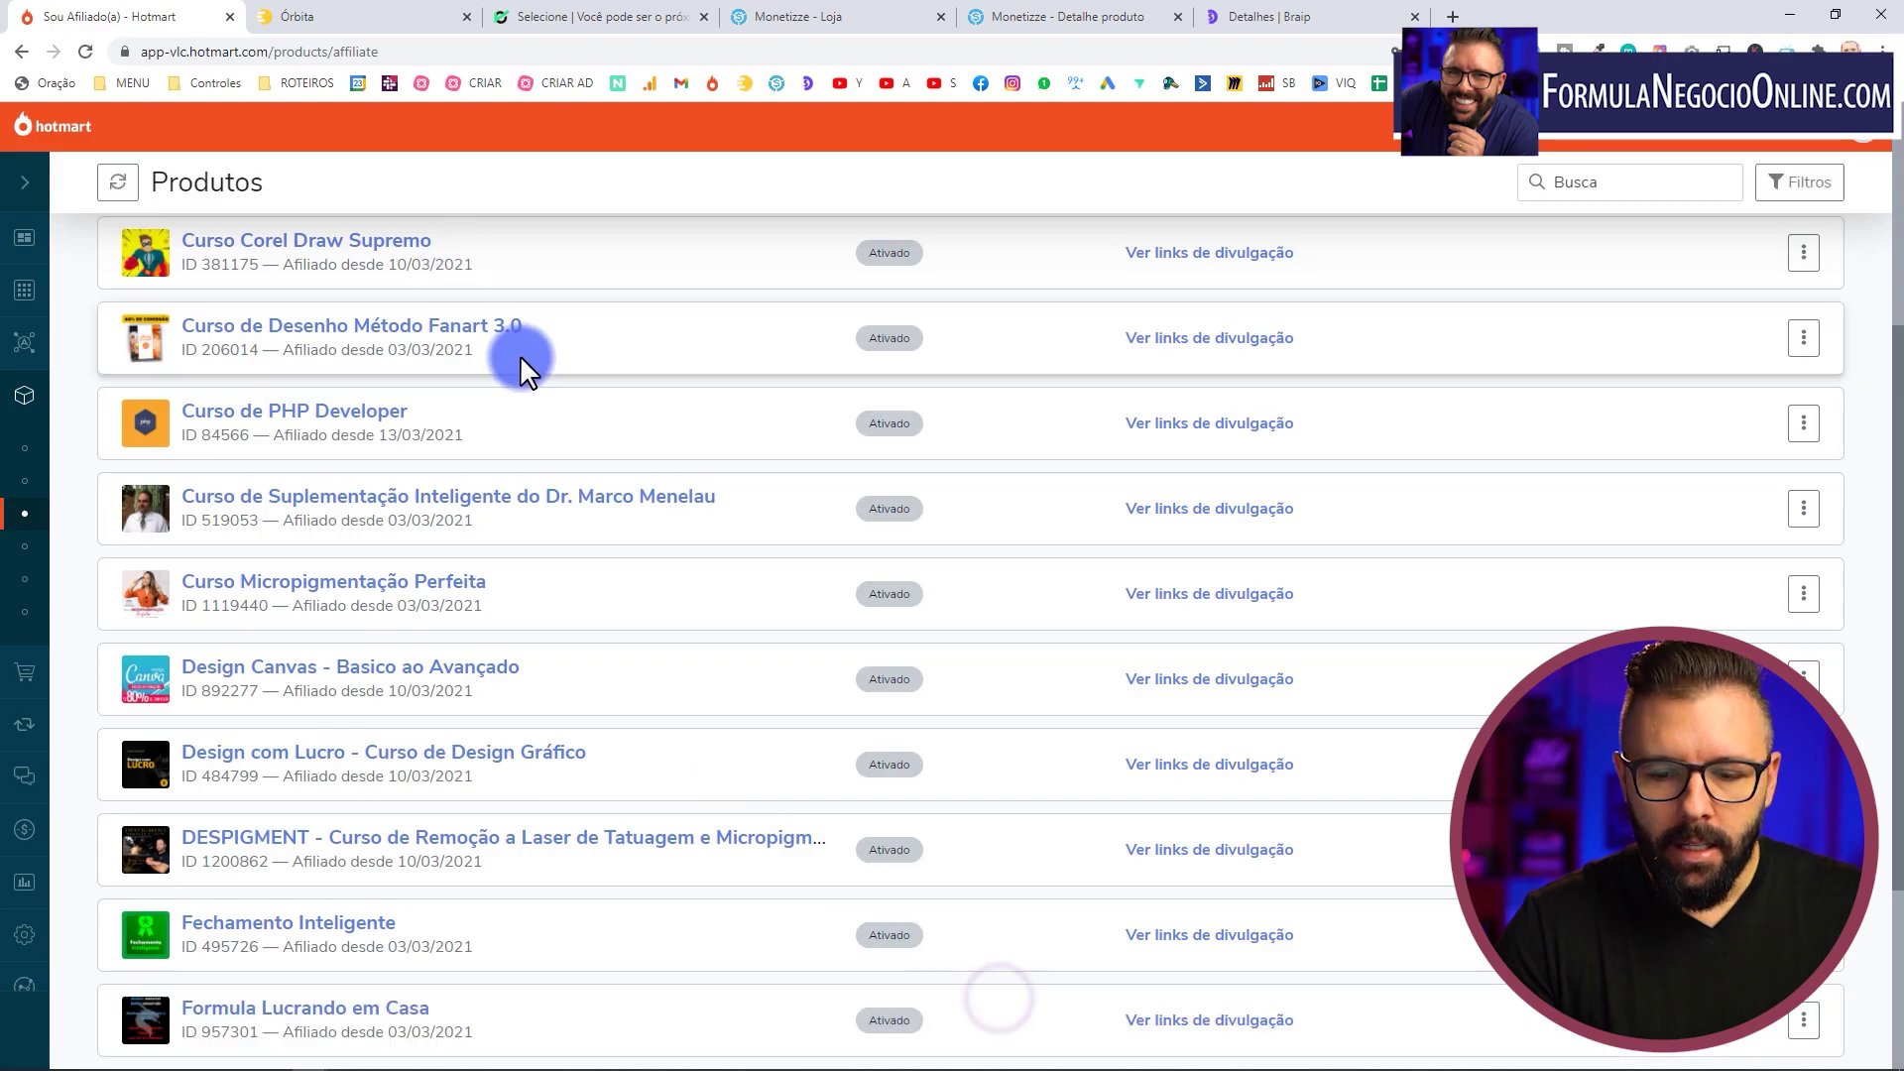
{"action": "scroll", "coordinate": [536, 352], "scroll_direction": "down", "scroll_amount": 3}
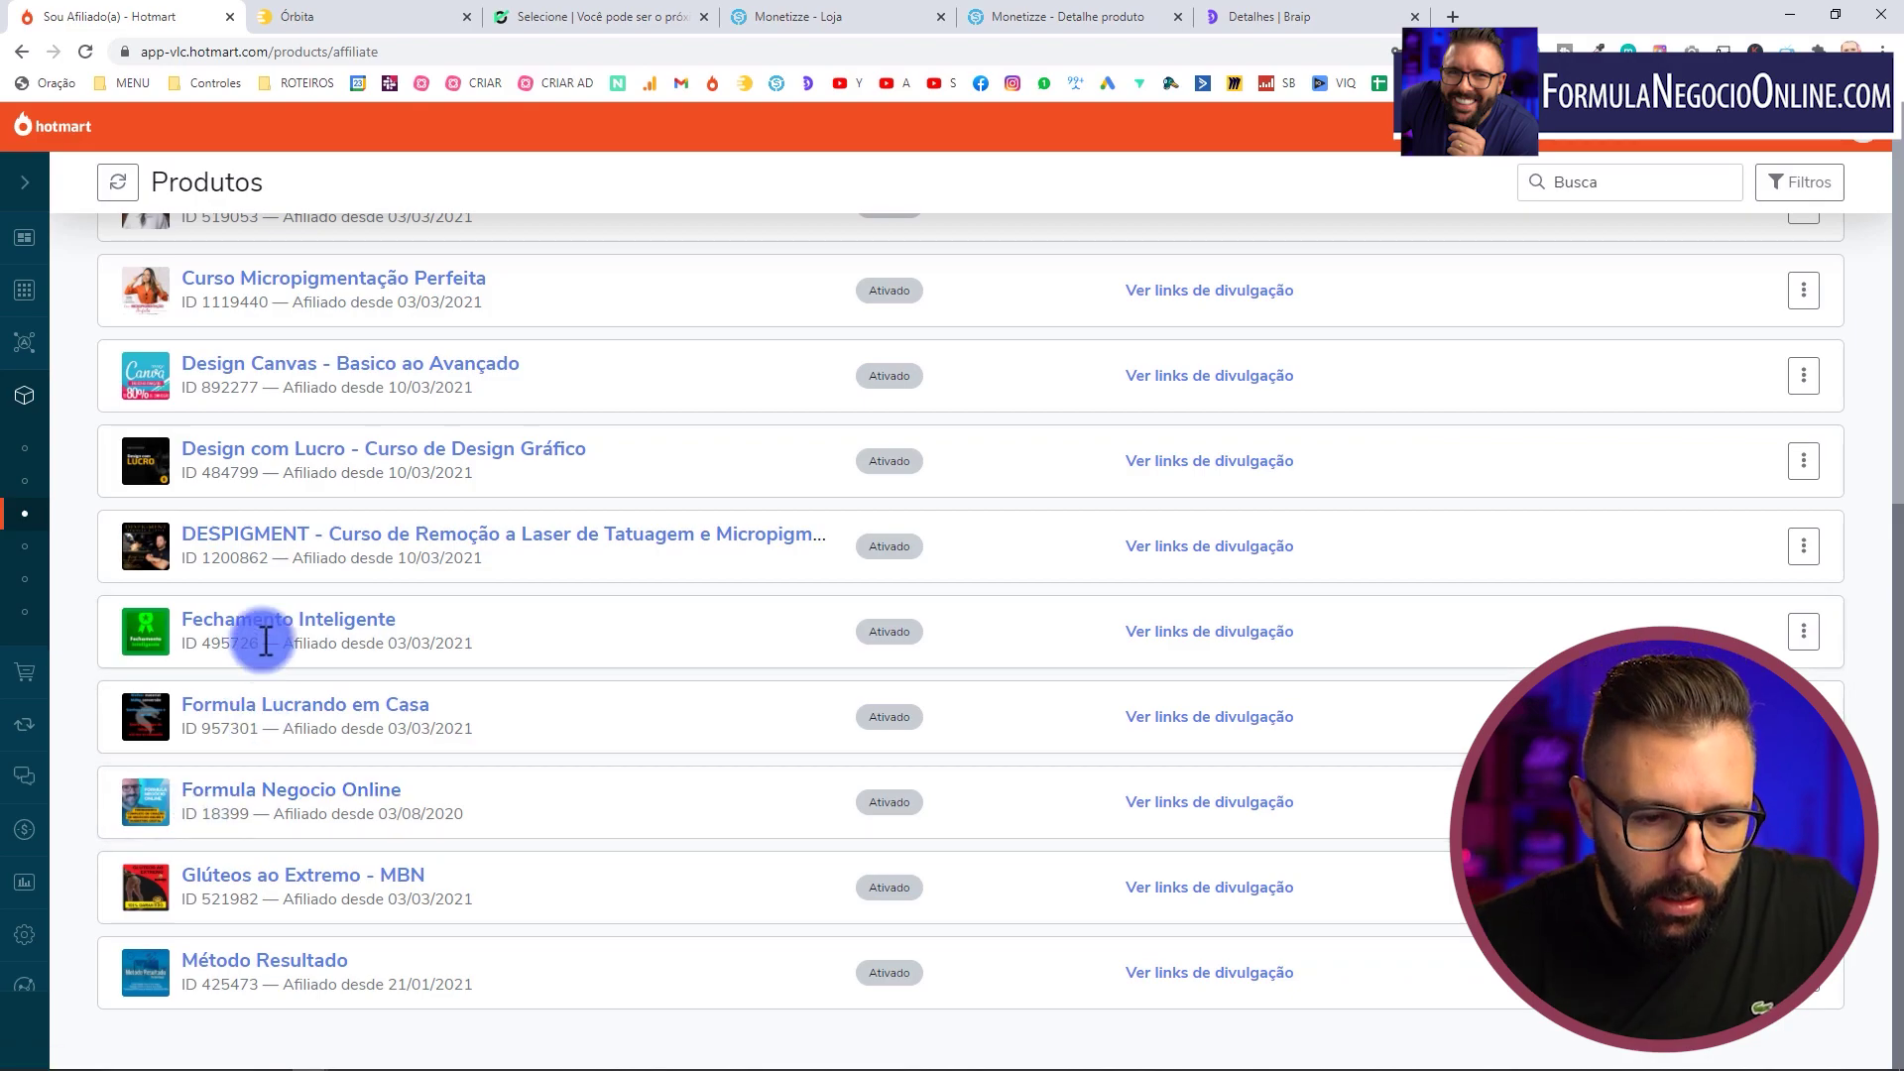
{"action": "scroll", "coordinate": [262, 640], "scroll_direction": "up", "scroll_amount": 2}
{"action": "scroll", "coordinate": [265, 635], "scroll_direction": "up", "scroll_amount": 2}
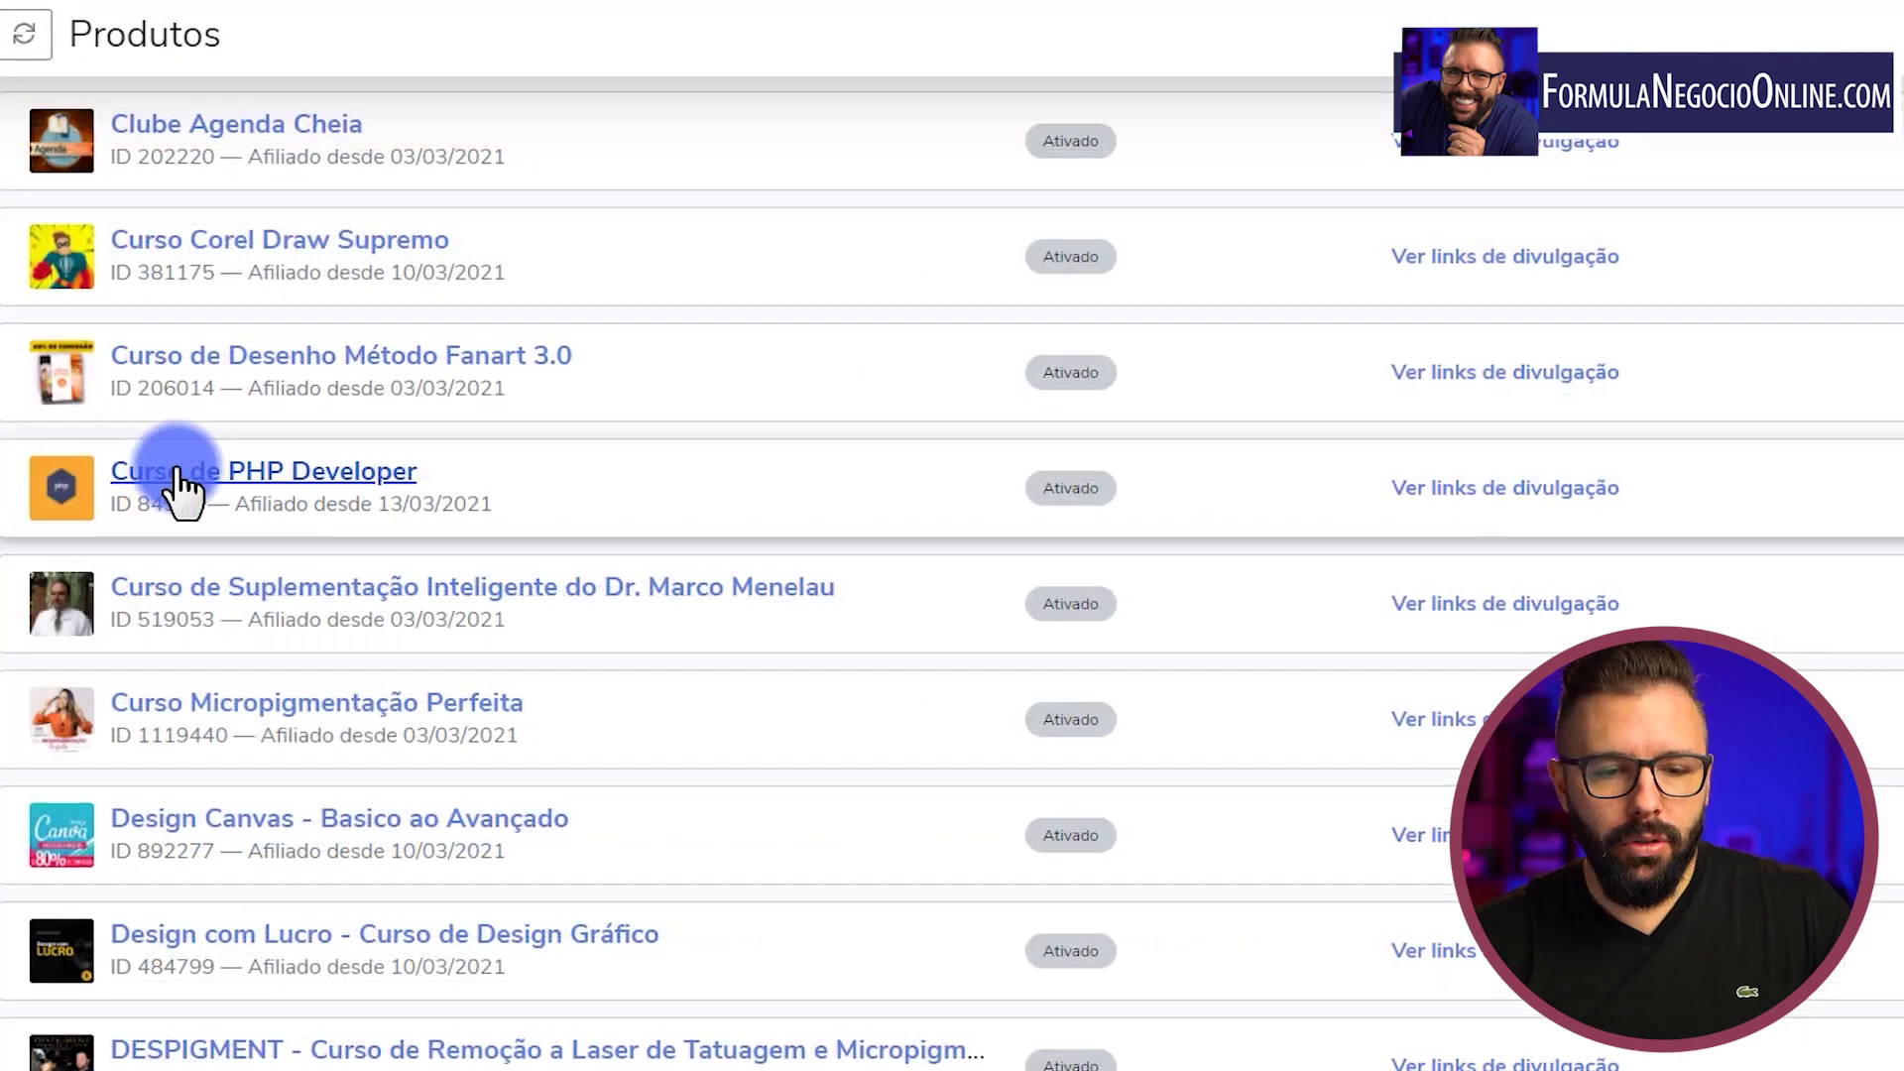
Step: Open the promotion links of Curso de PHP Developer and examine its external sales page HotLink
{"action": "left_click", "coordinate": [1502, 496]}
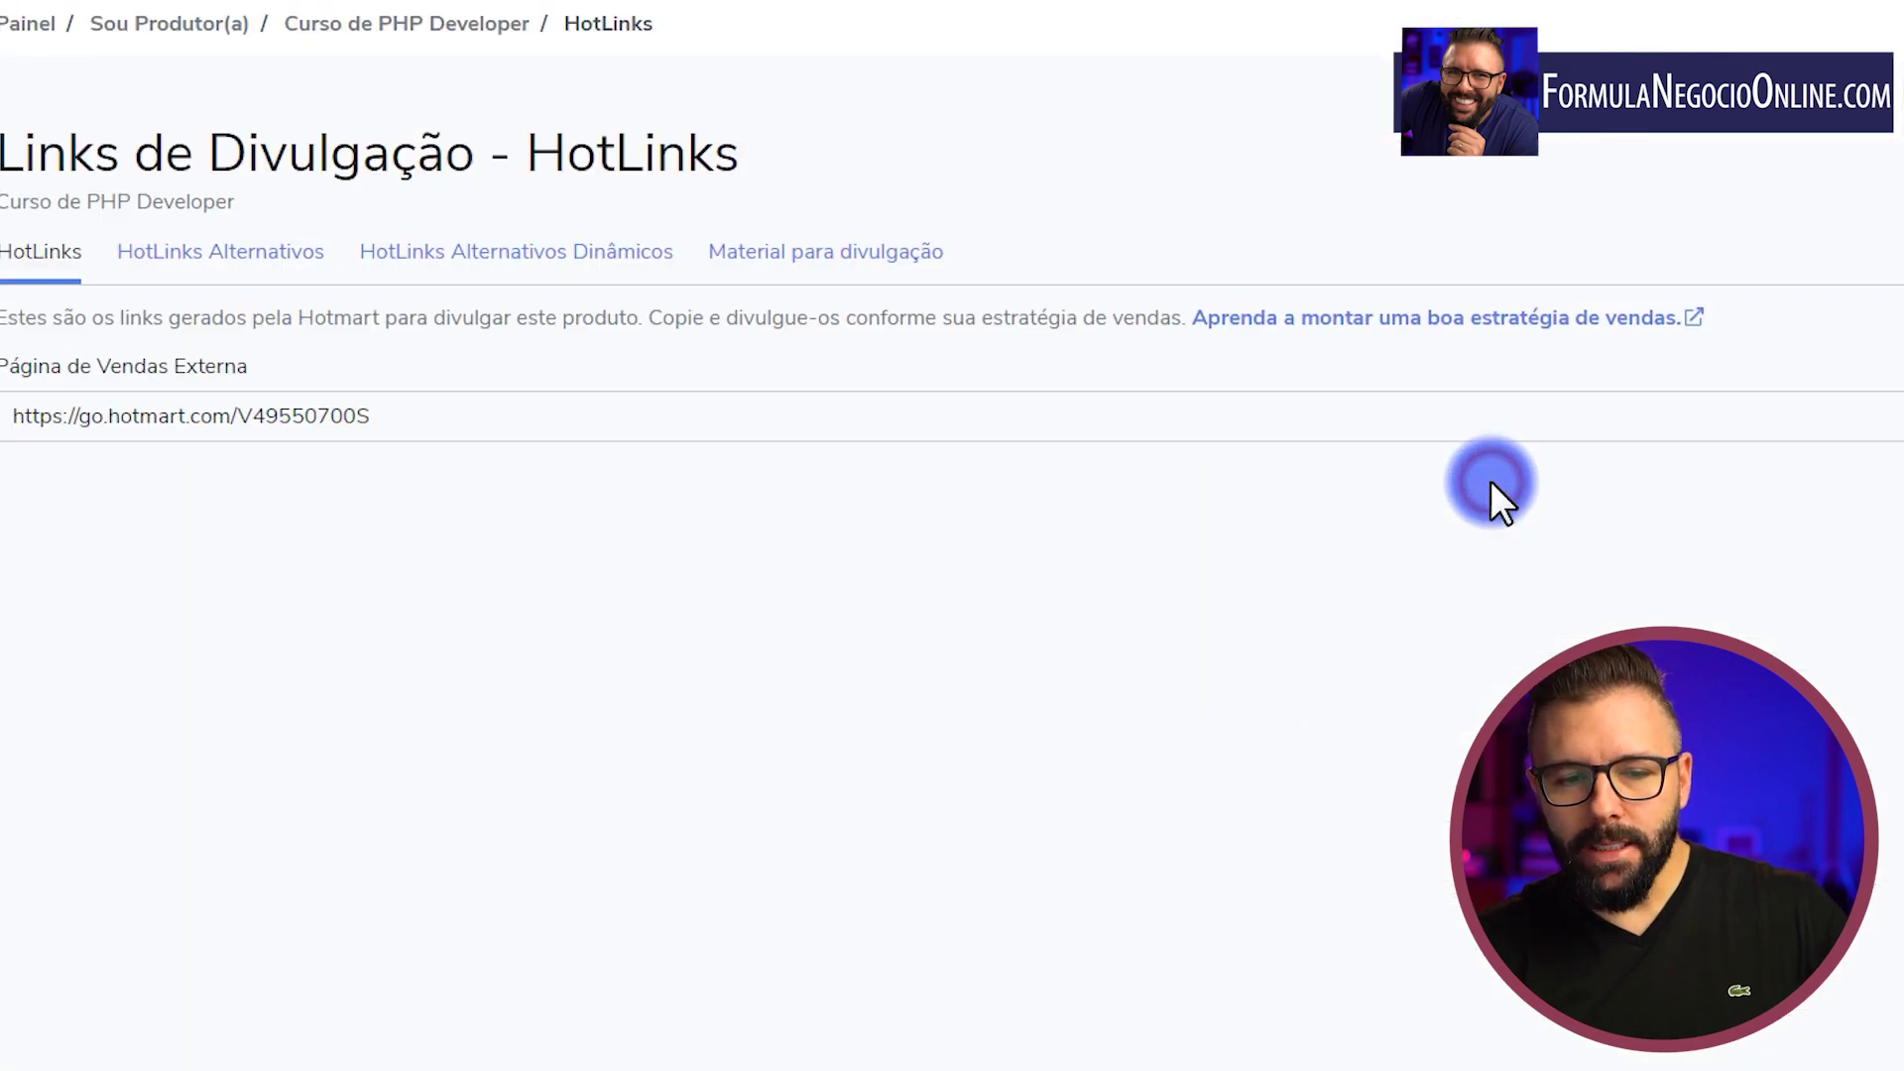
{"action": "left_click", "coordinate": [197, 434]}
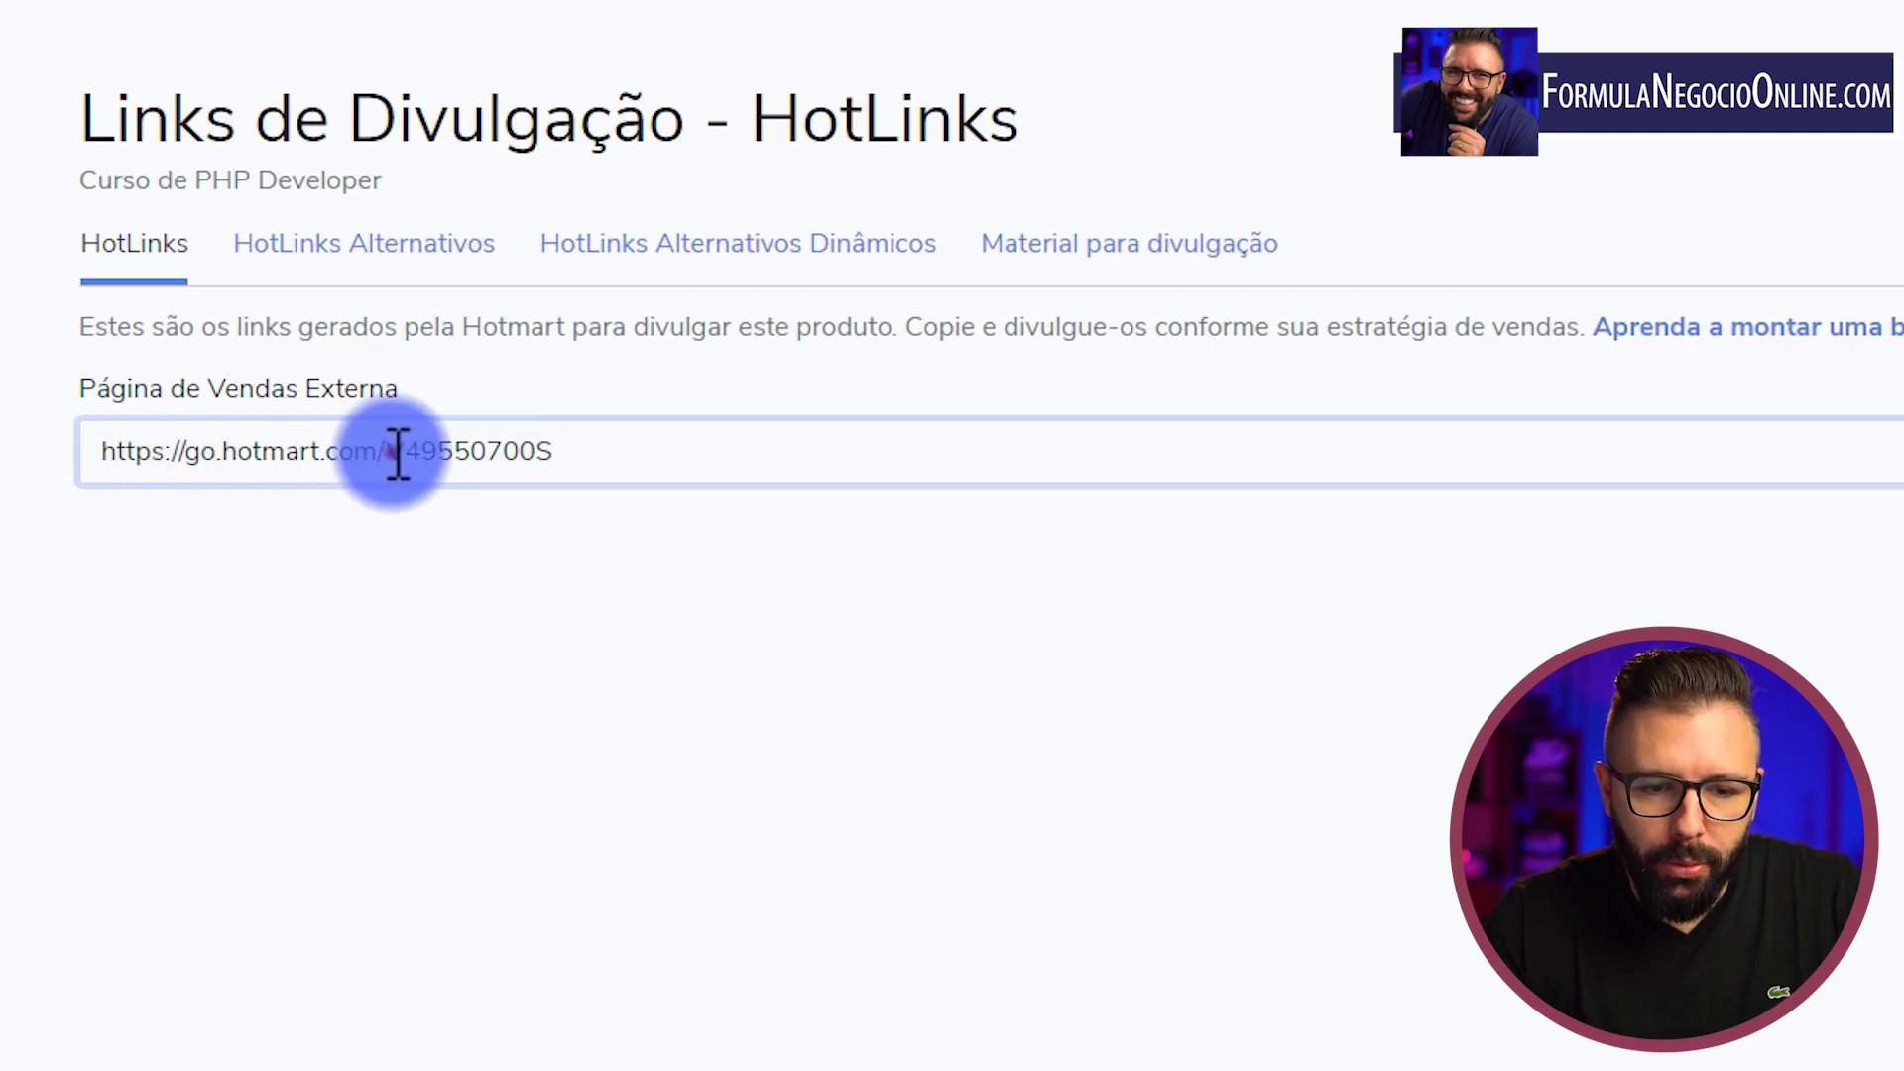
{"action": "left_click_drag", "start_coordinate": [389, 453], "coordinate": [574, 442]}
{"action": "left_click", "coordinate": [574, 442]}
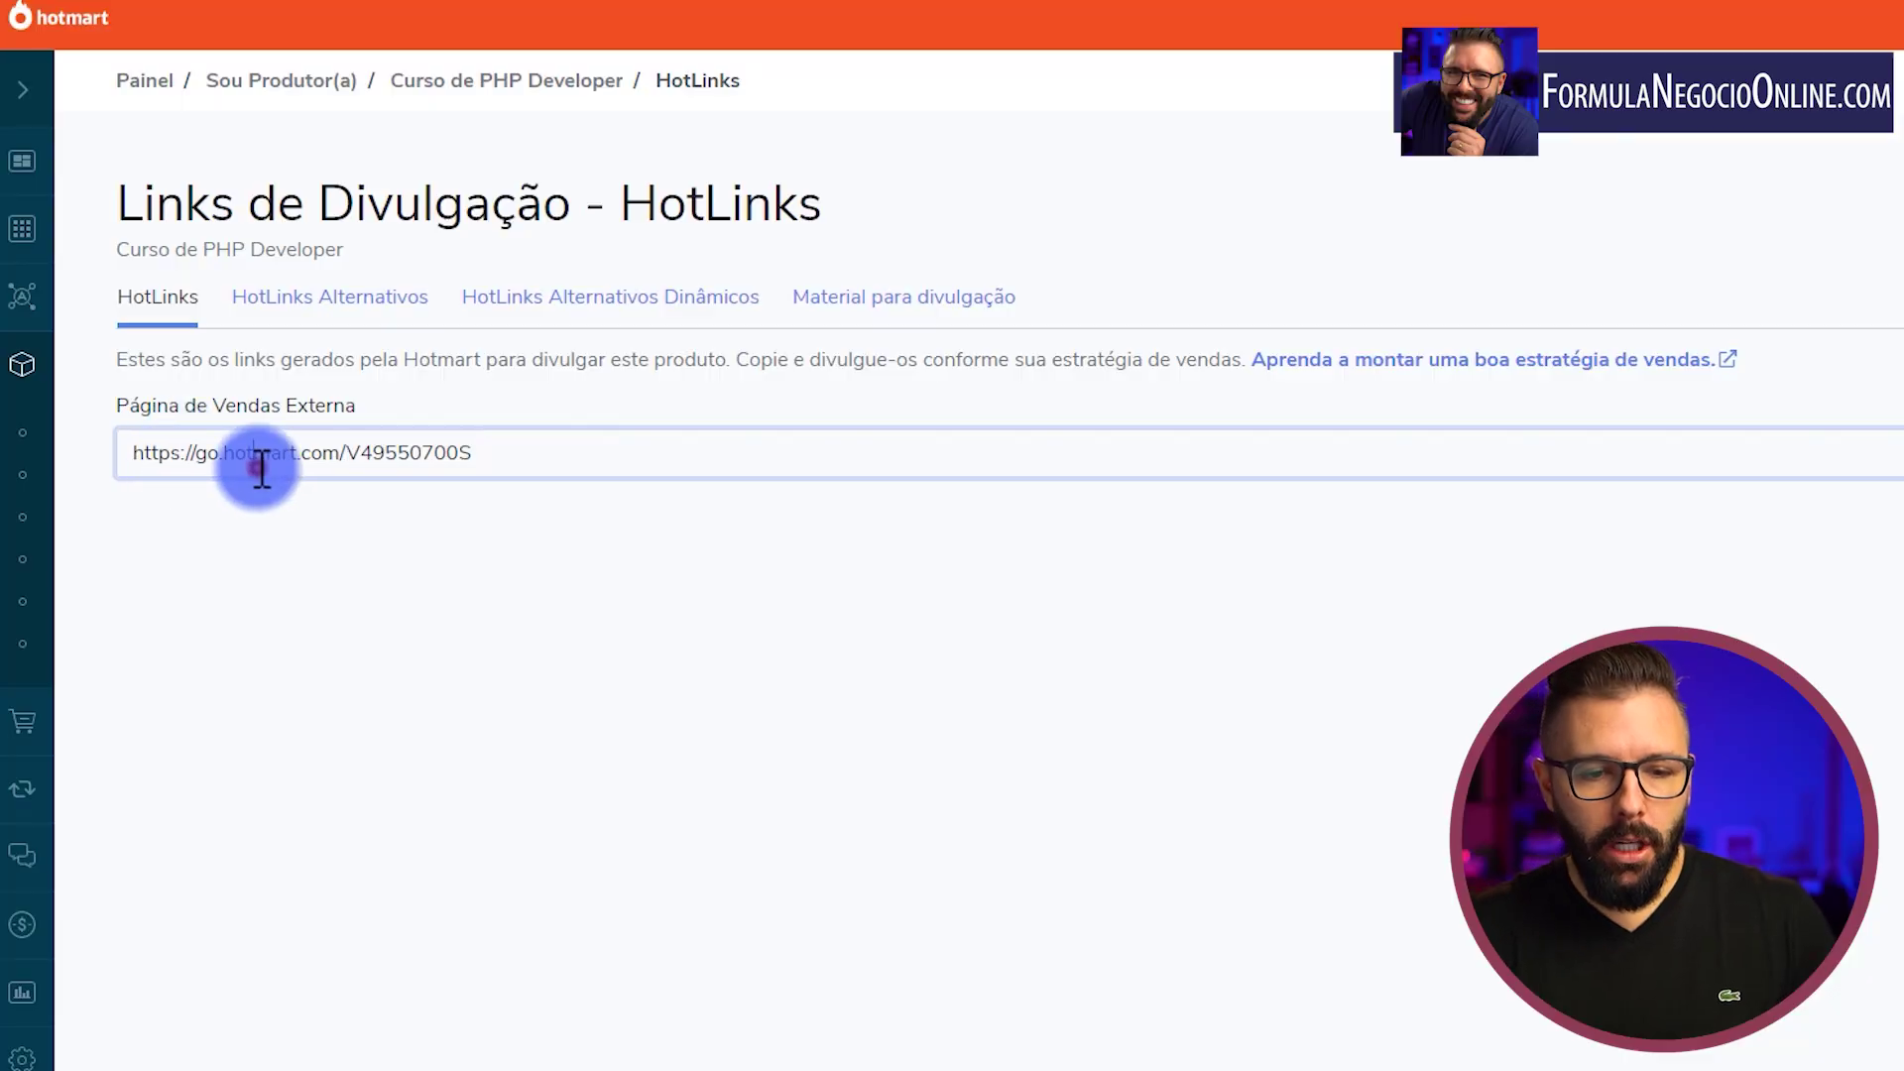
Step: Copy the external sales page HotLink of Curso de PHP Developer and open it in a new browser tab
{"action": "left_click", "coordinate": [260, 468]}
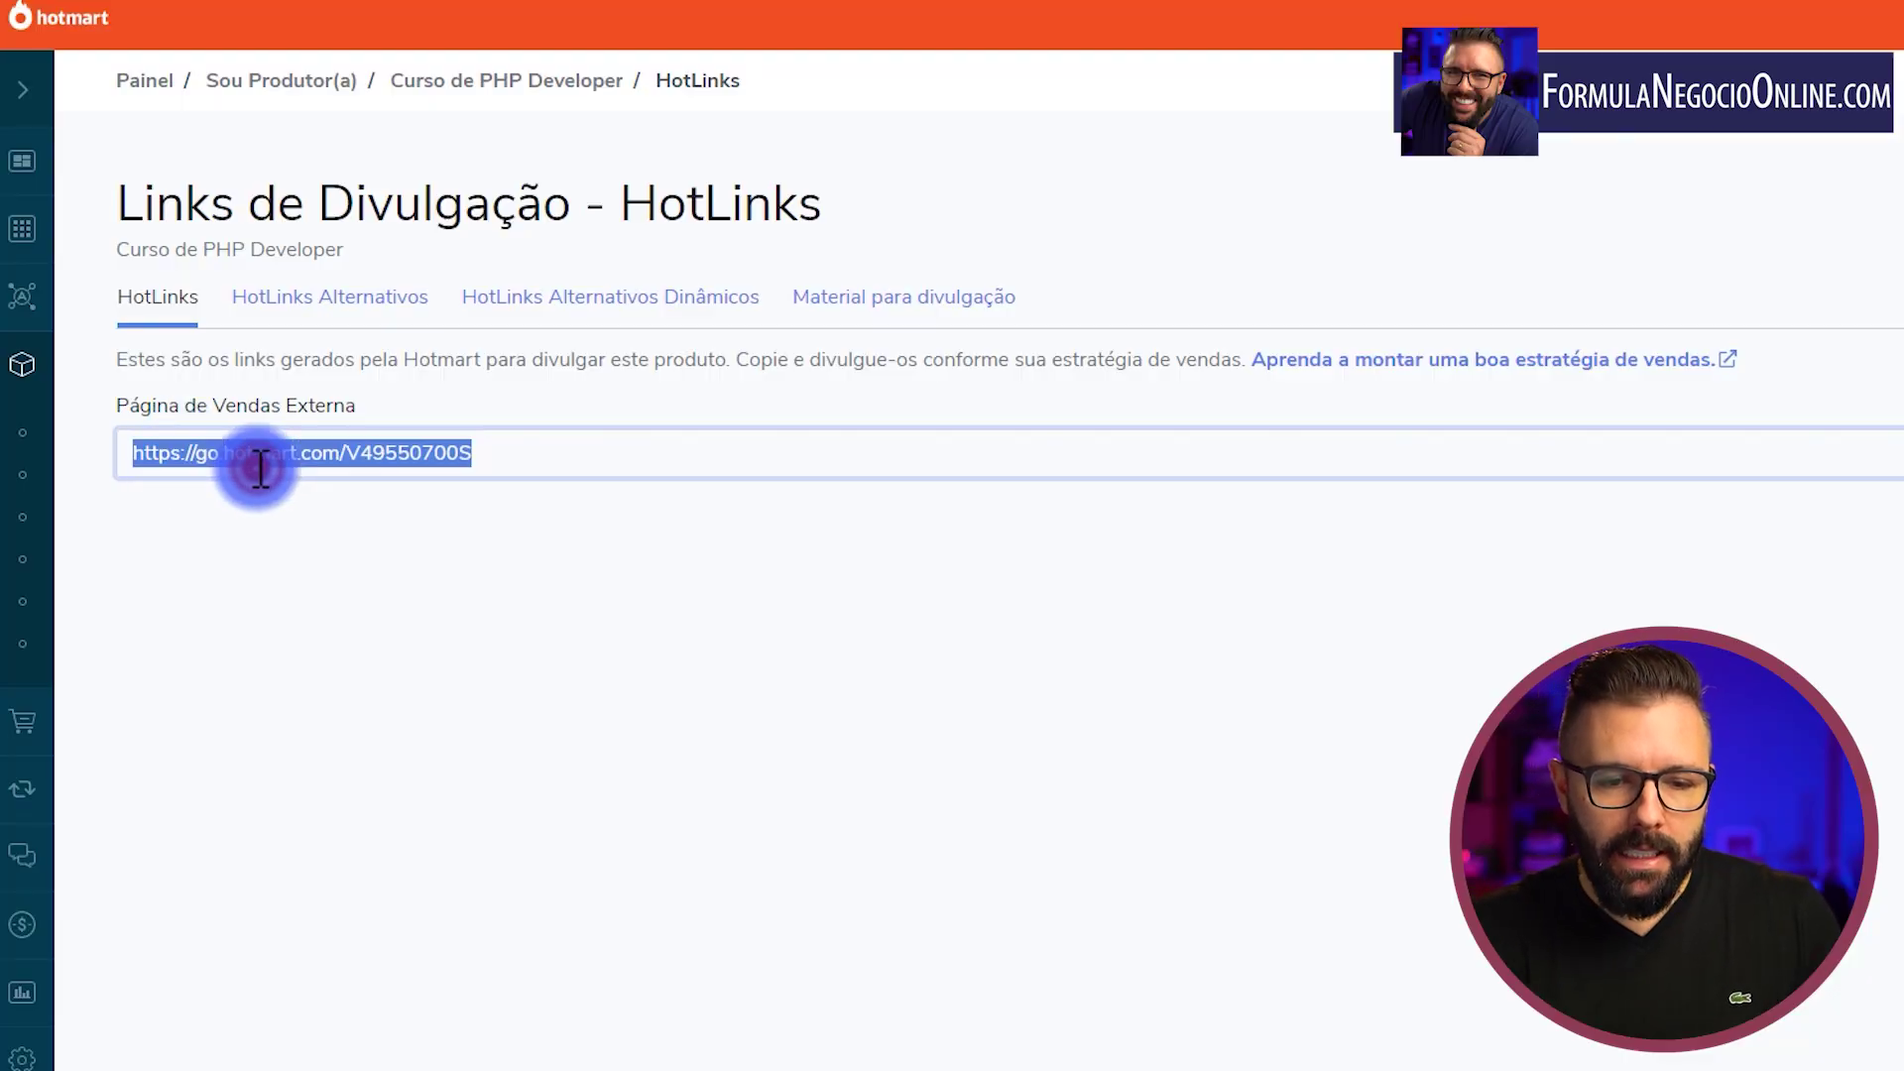
{"action": "right_click", "coordinate": [260, 468]}
{"action": "left_click", "coordinate": [286, 476]}
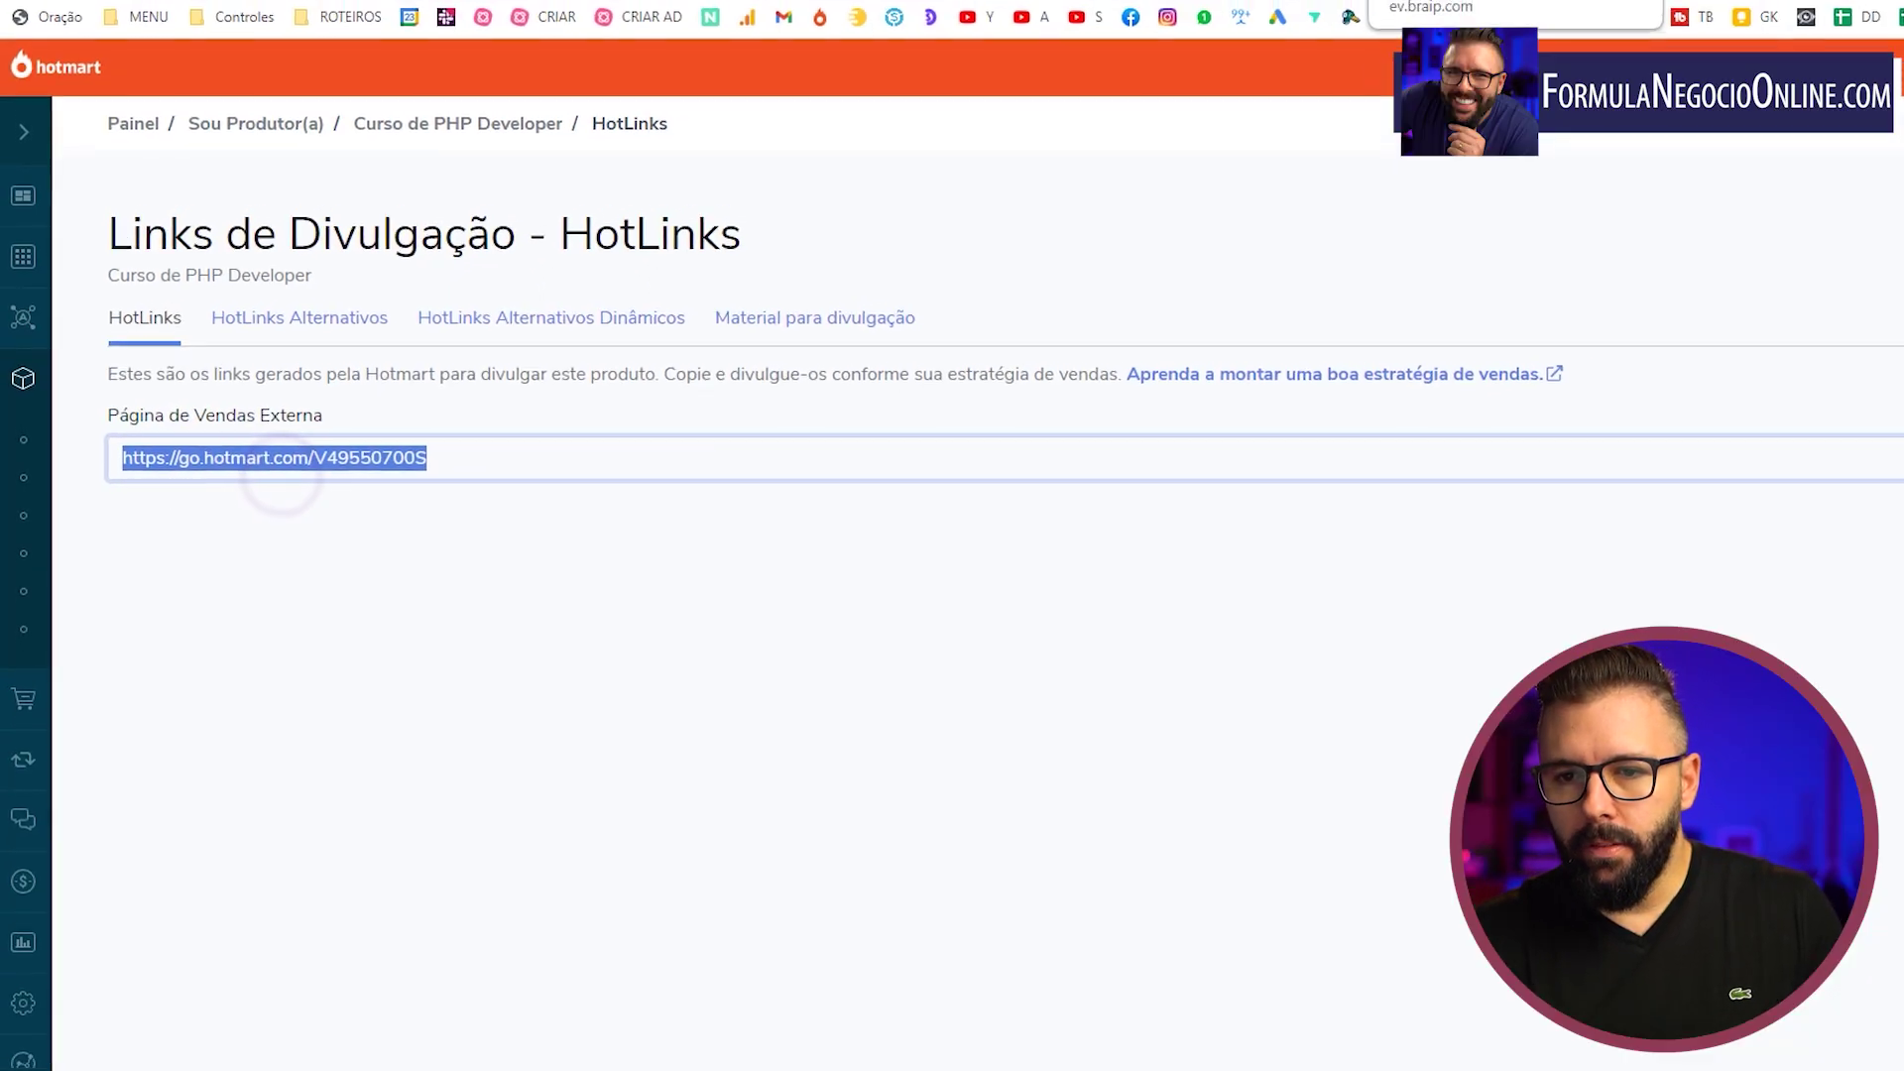
{"action": "key", "text": "ctrl+t"}
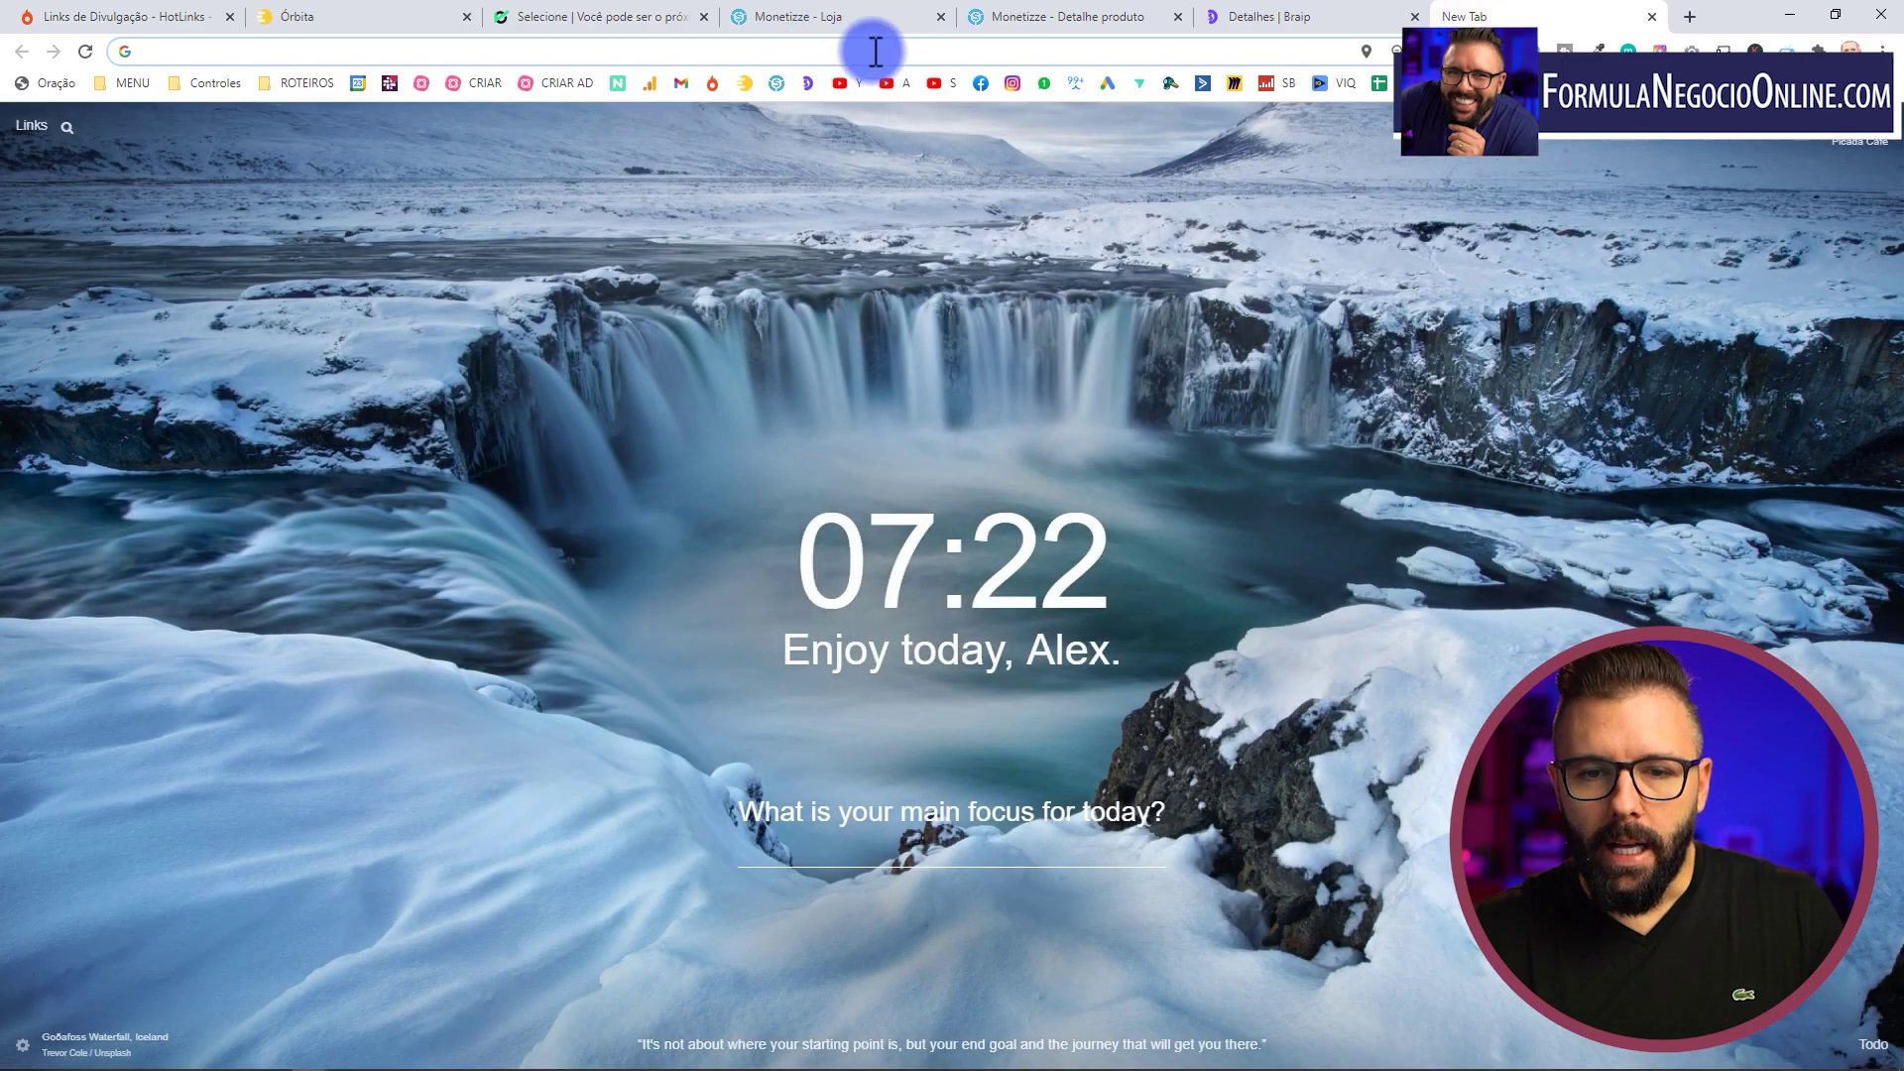
{"action": "key", "text": "ctrl+v"}
{"action": "key", "text": "Return"}
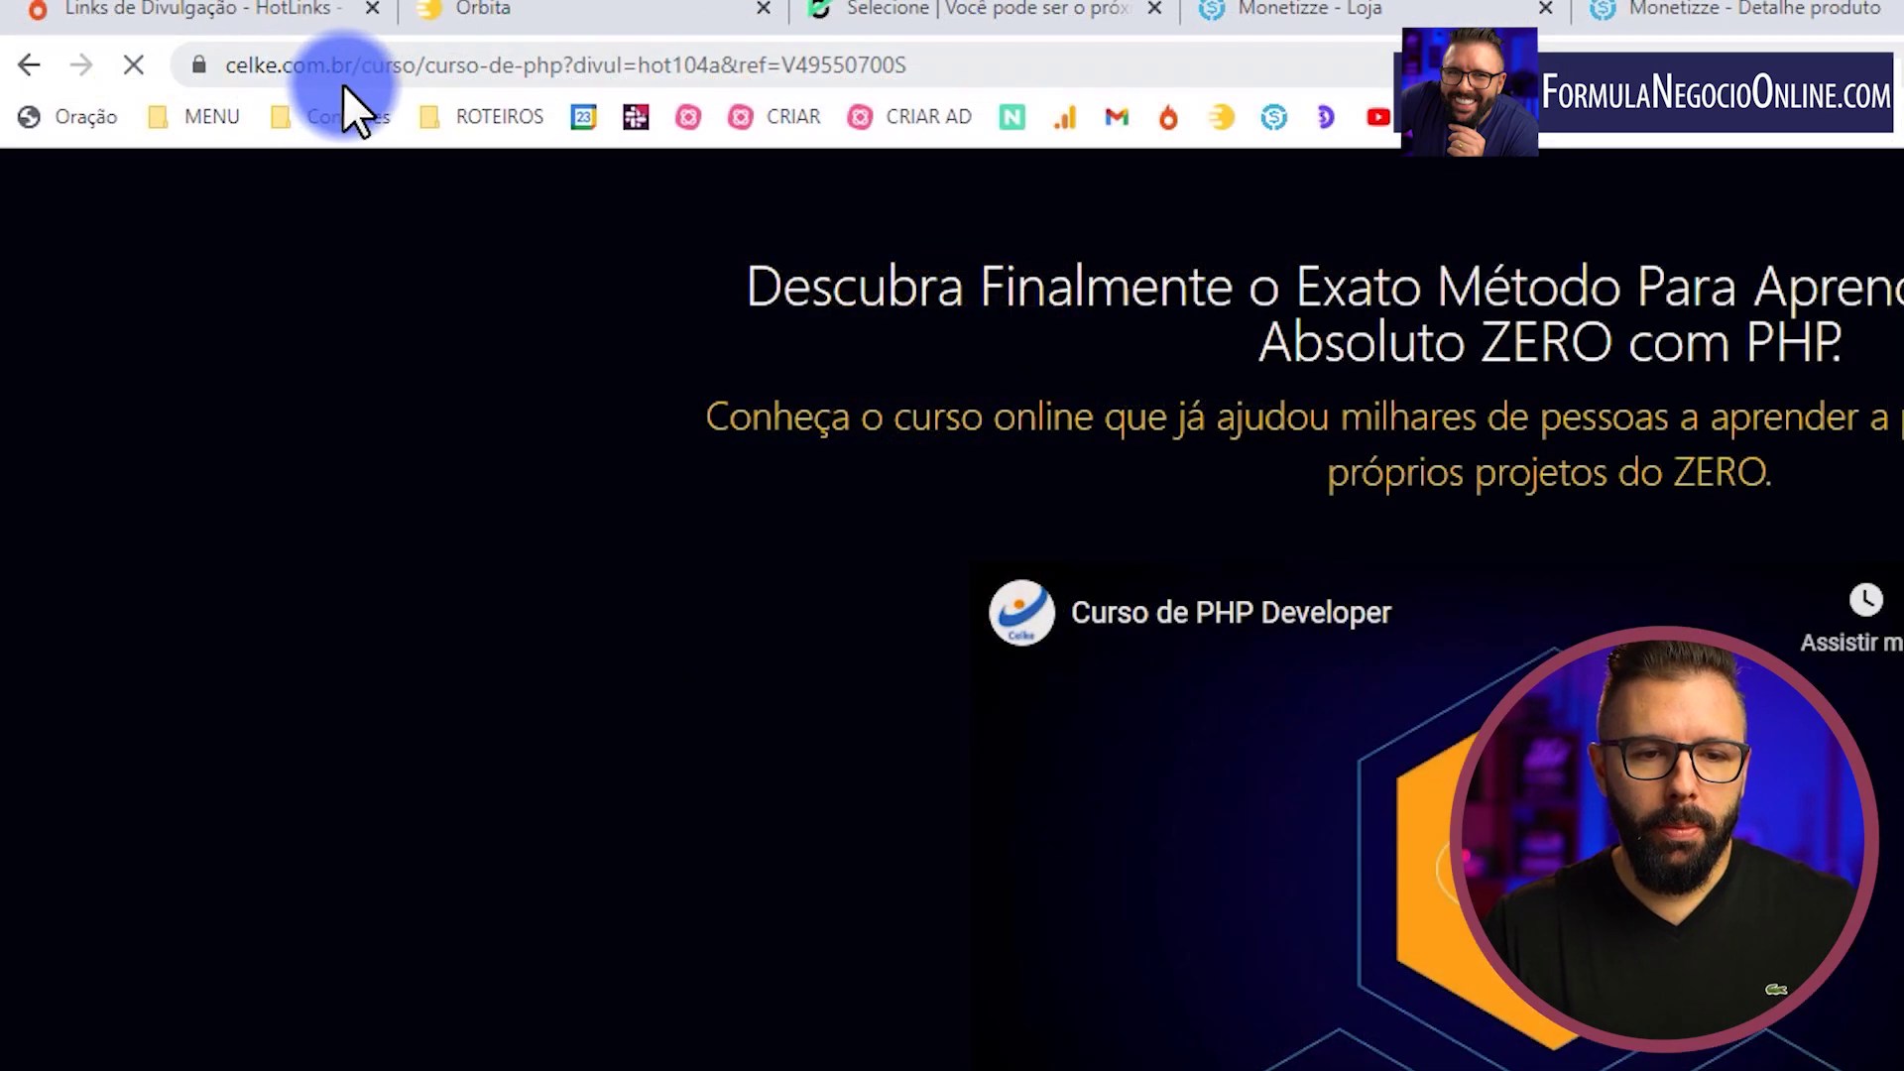
Step: Review the Curso de PHP Developer sales page from the course description through the offer to the FAQ, and close it
{"action": "scroll", "coordinate": [1479, 740], "scroll_direction": "down", "scroll_amount": 8}
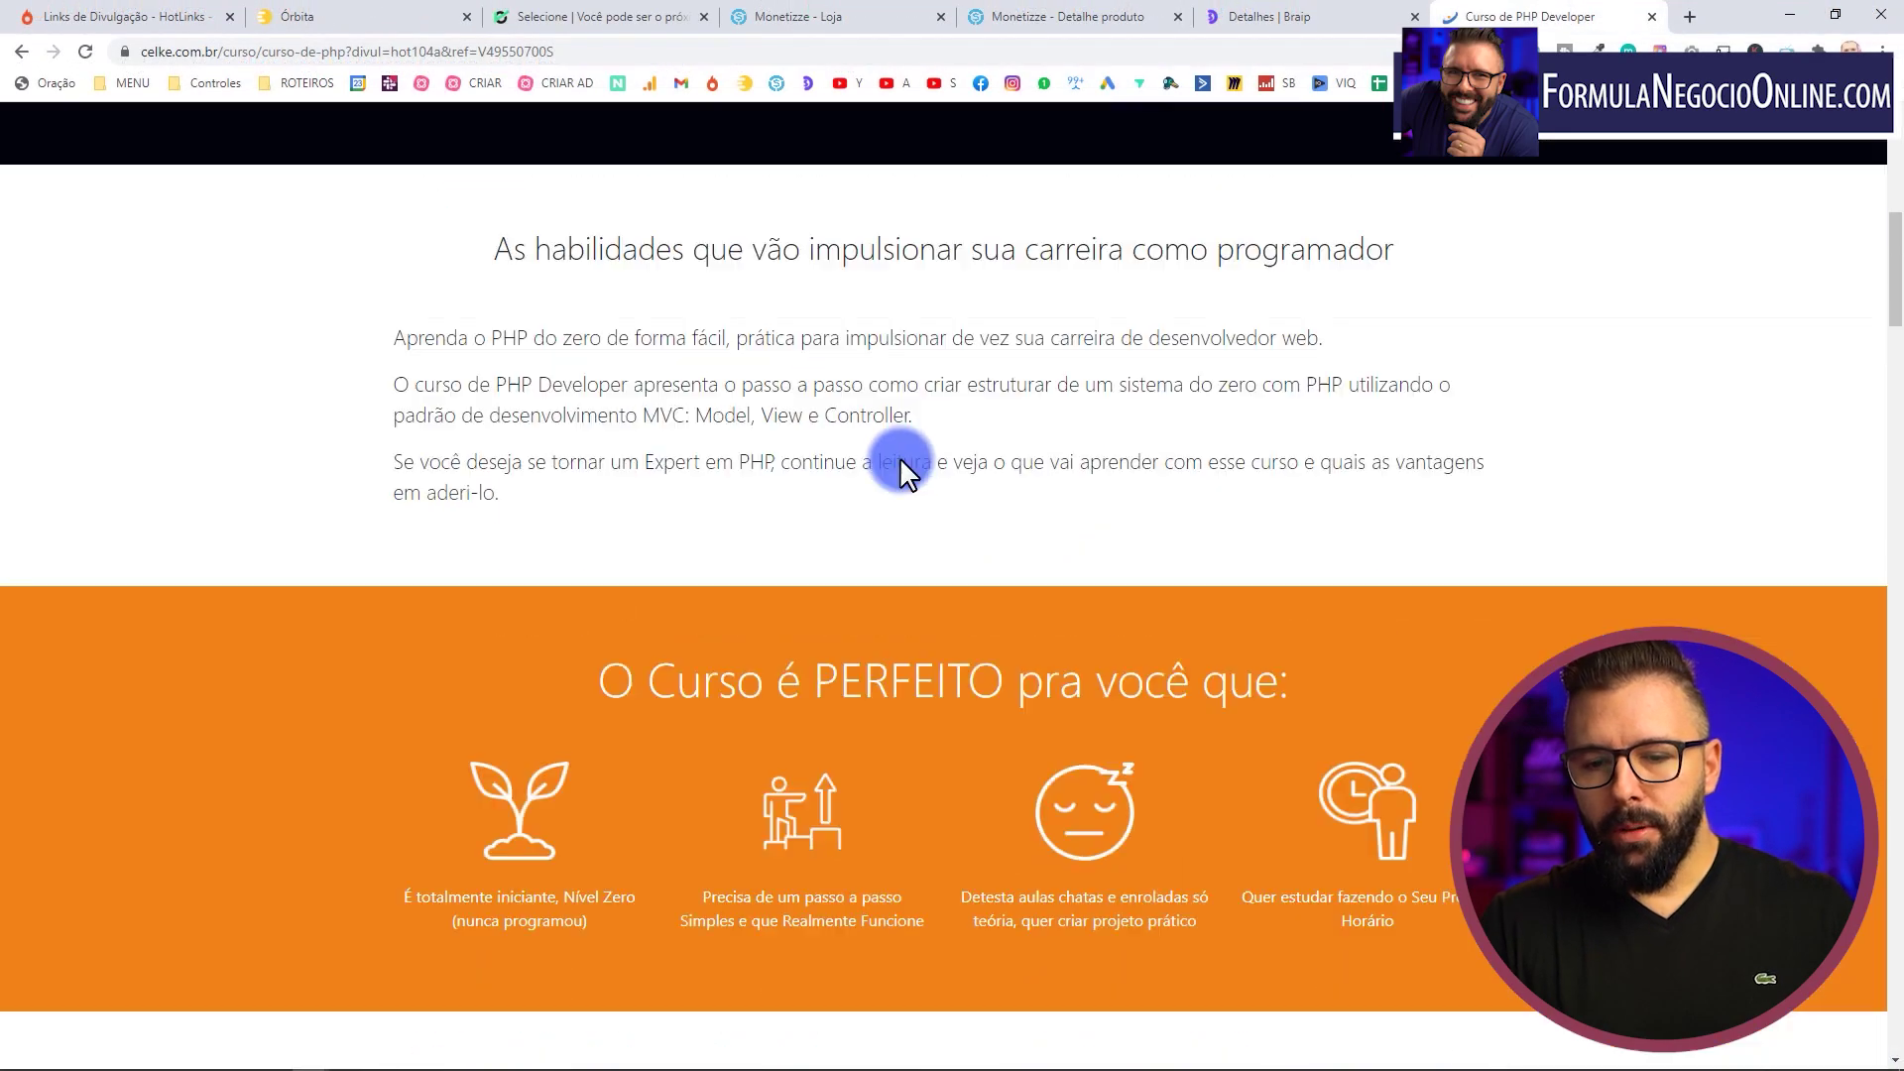
{"action": "scroll", "coordinate": [901, 466], "scroll_direction": "down", "scroll_amount": 20}
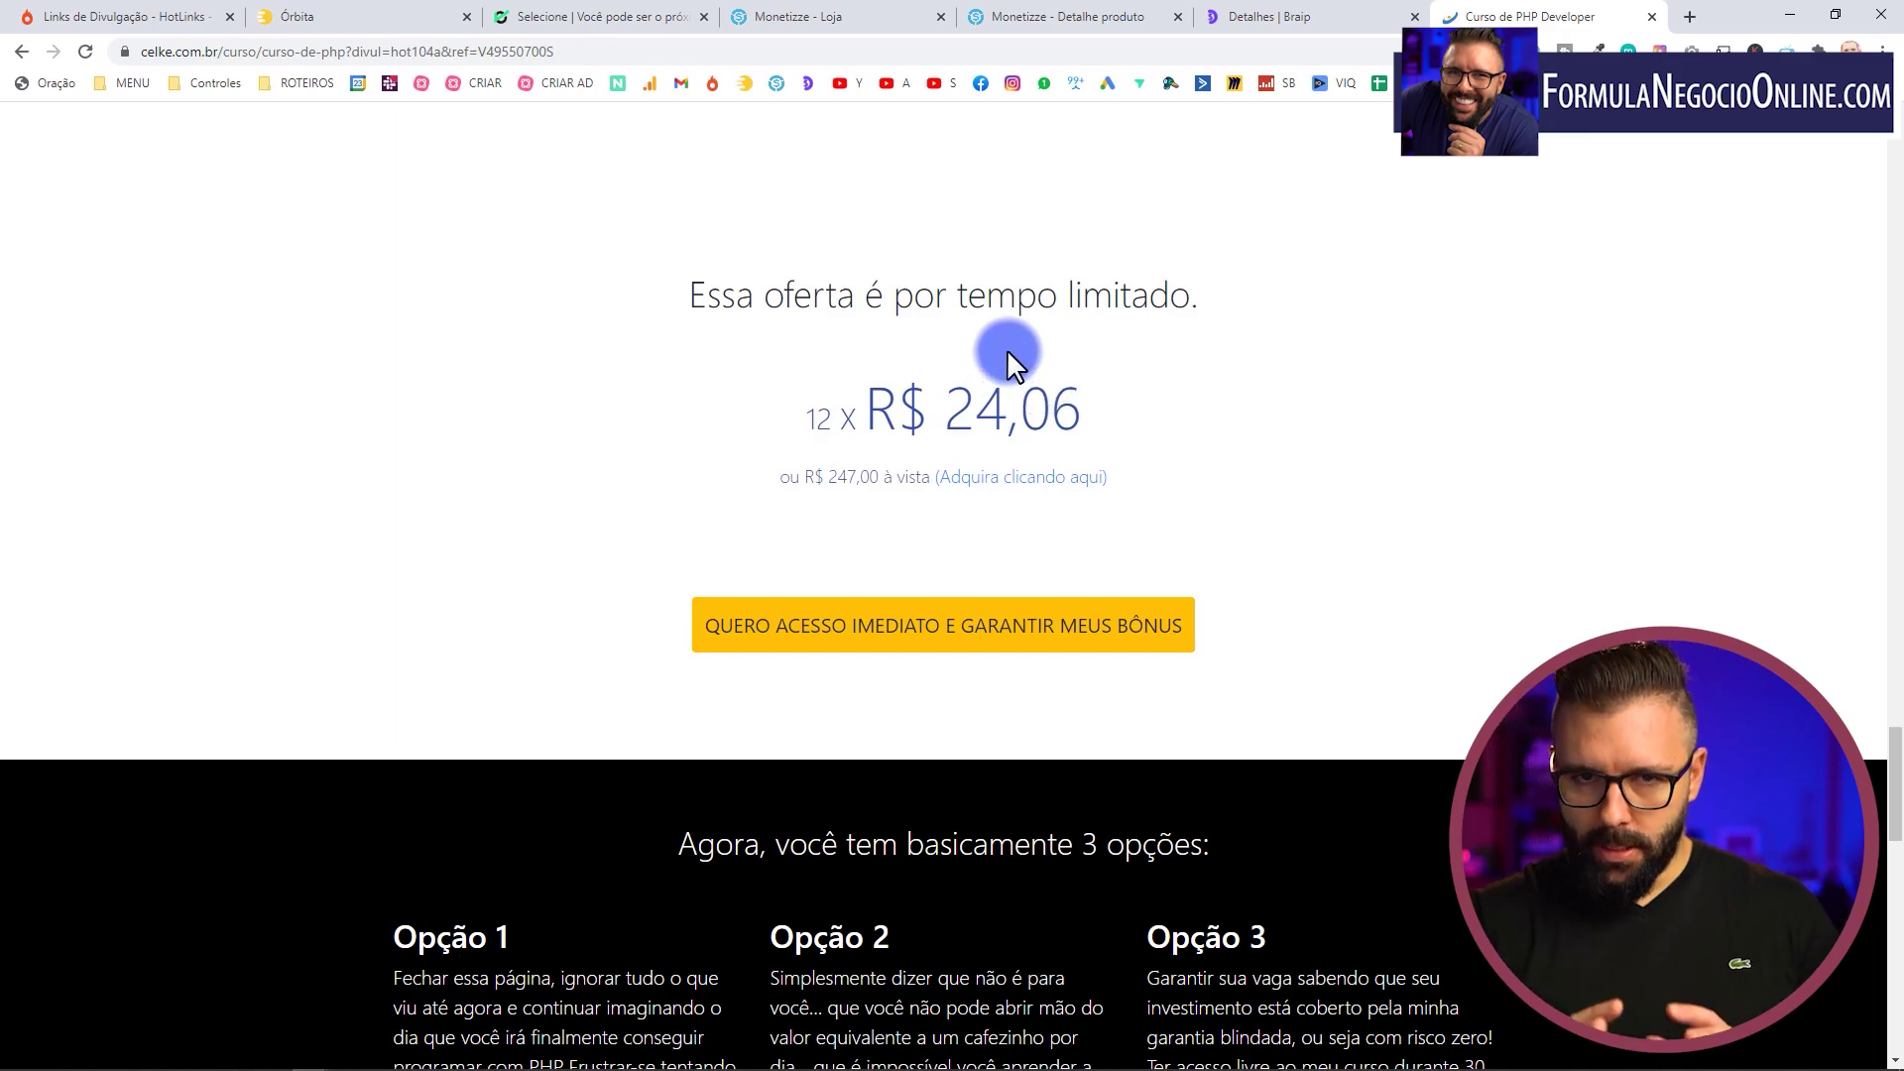
{"action": "scroll", "coordinate": [1051, 327], "scroll_direction": "down", "scroll_amount": 15}
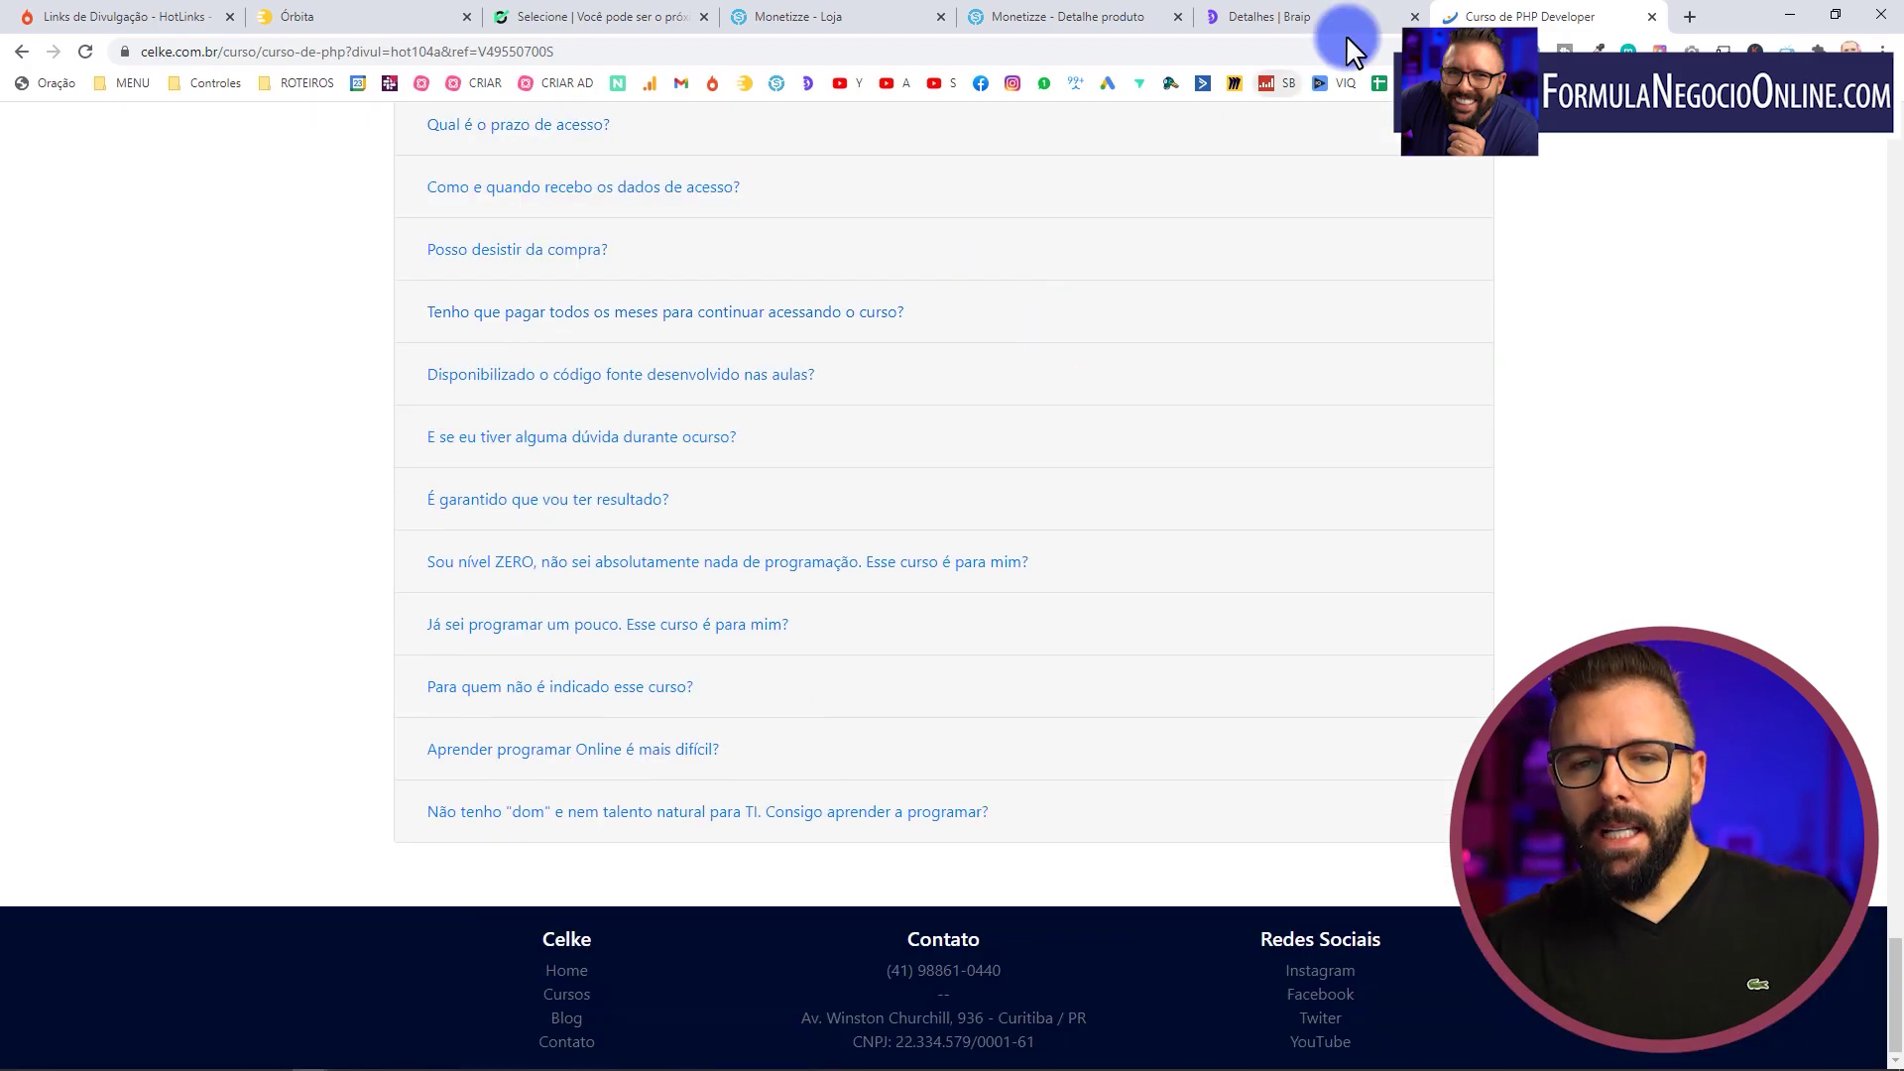
{"action": "scroll", "coordinate": [510, 192], "scroll_direction": "up", "scroll_amount": 10}
{"action": "left_click", "coordinate": [1653, 17]}
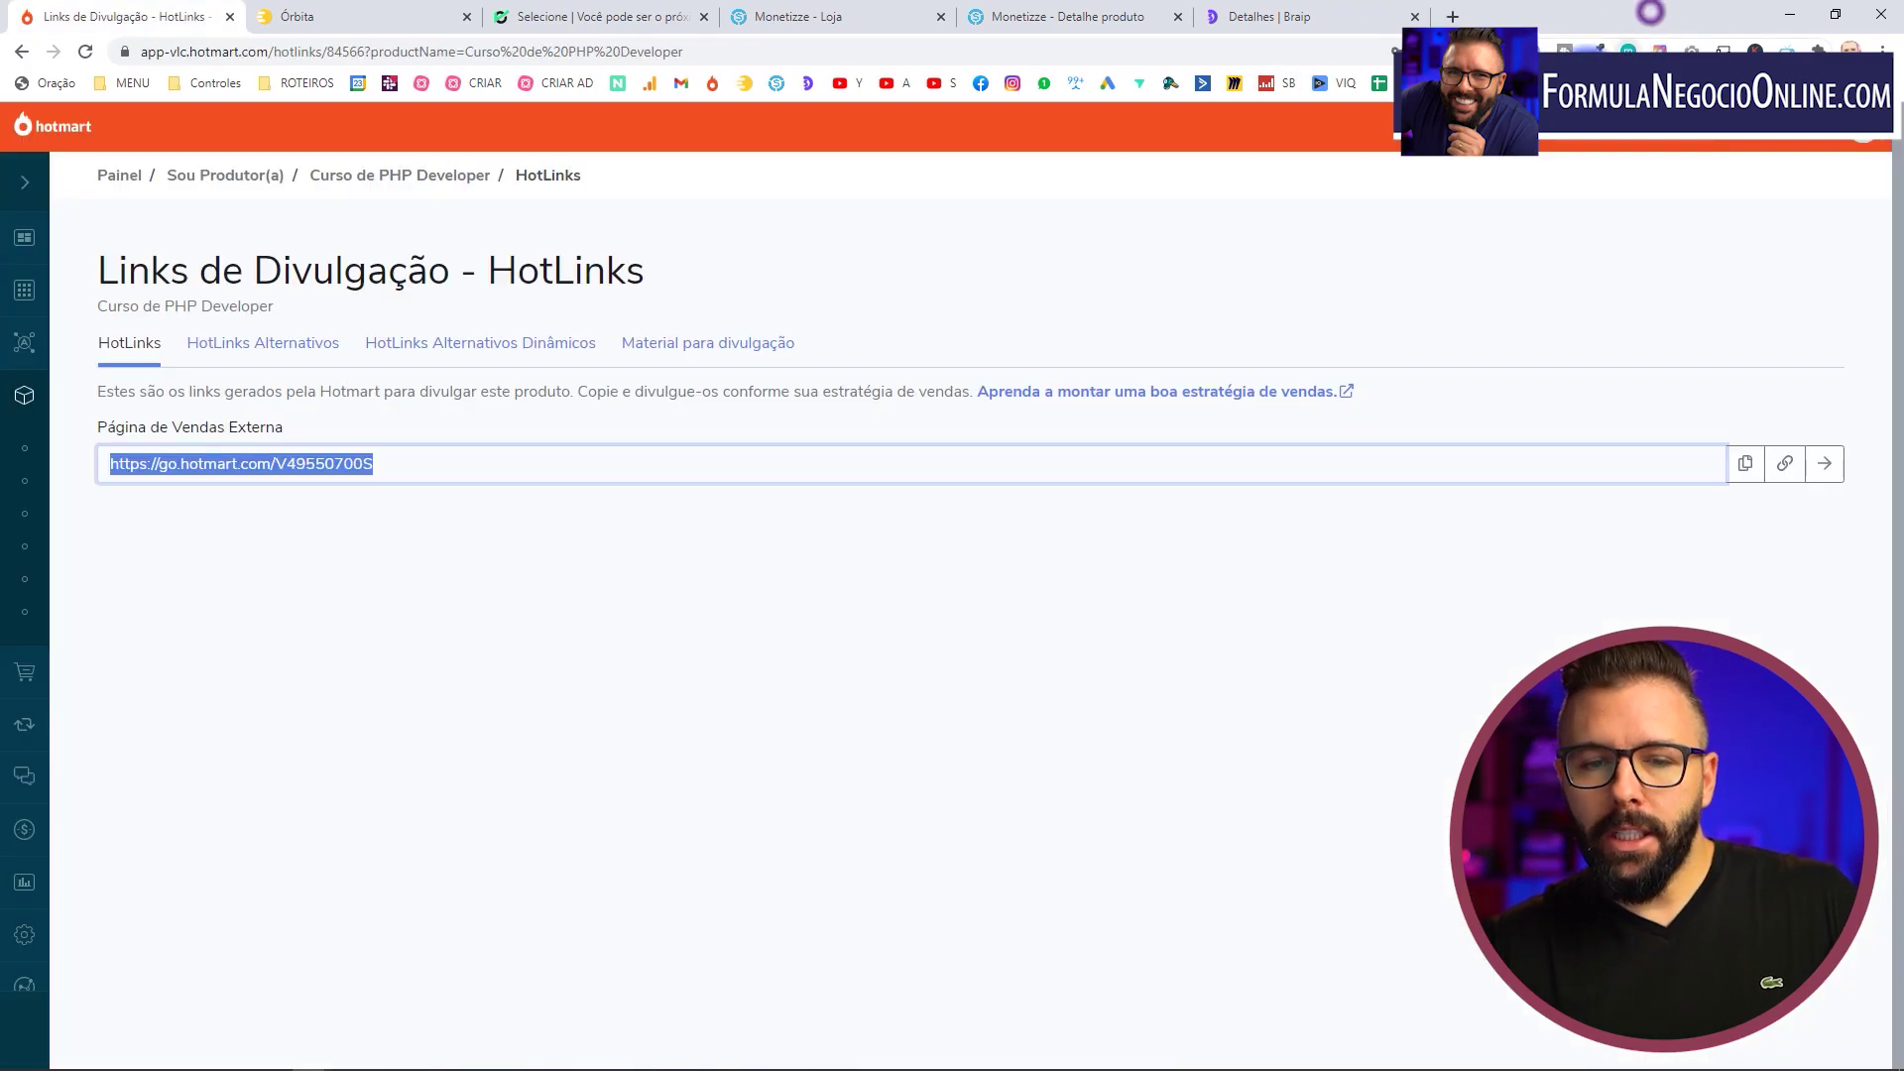
Step: Highlight the Curso de PHP Developer HotLink as a whole and in parts to examine its domain and affiliate code
{"action": "left_click", "coordinate": [443, 555]}
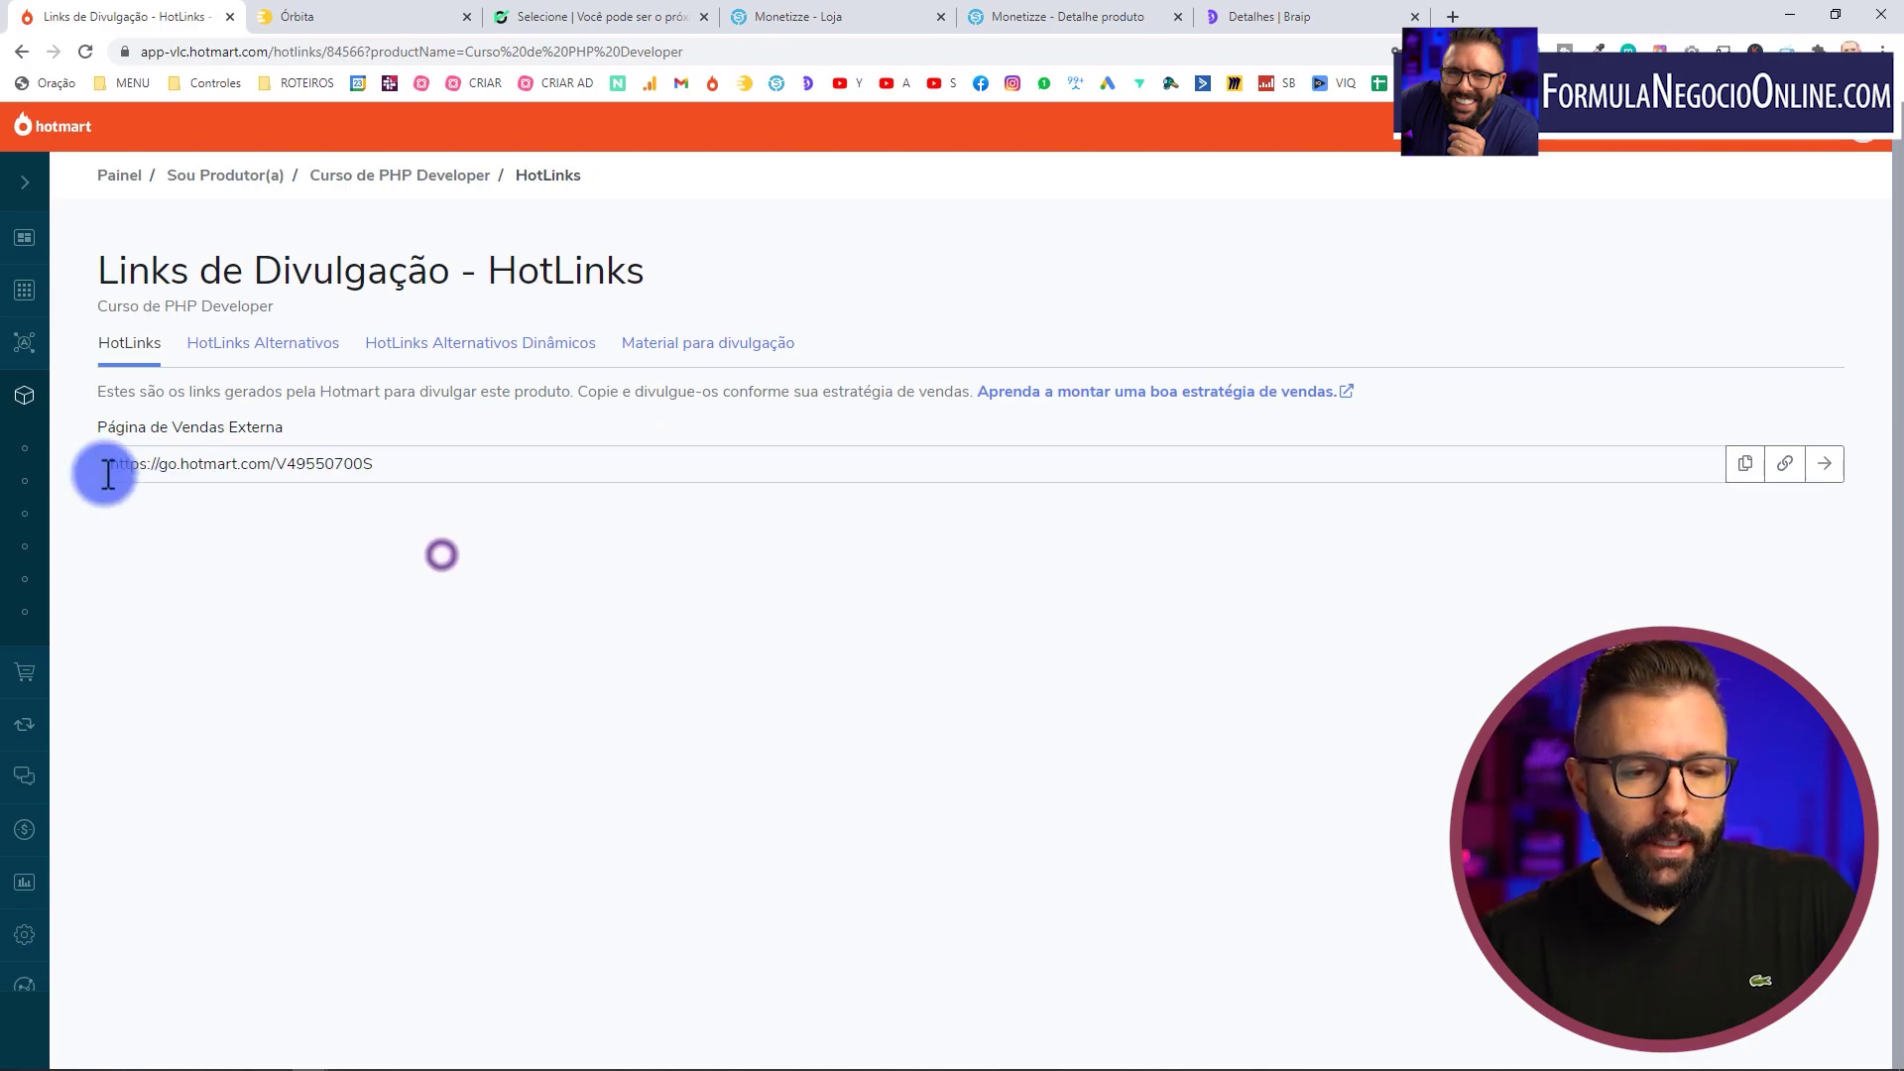
{"action": "left_click_drag", "start_coordinate": [140, 473], "coordinate": [225, 476]}
{"action": "left_click", "coordinate": [229, 473]}
{"action": "triple_click", "coordinate": [229, 473]}
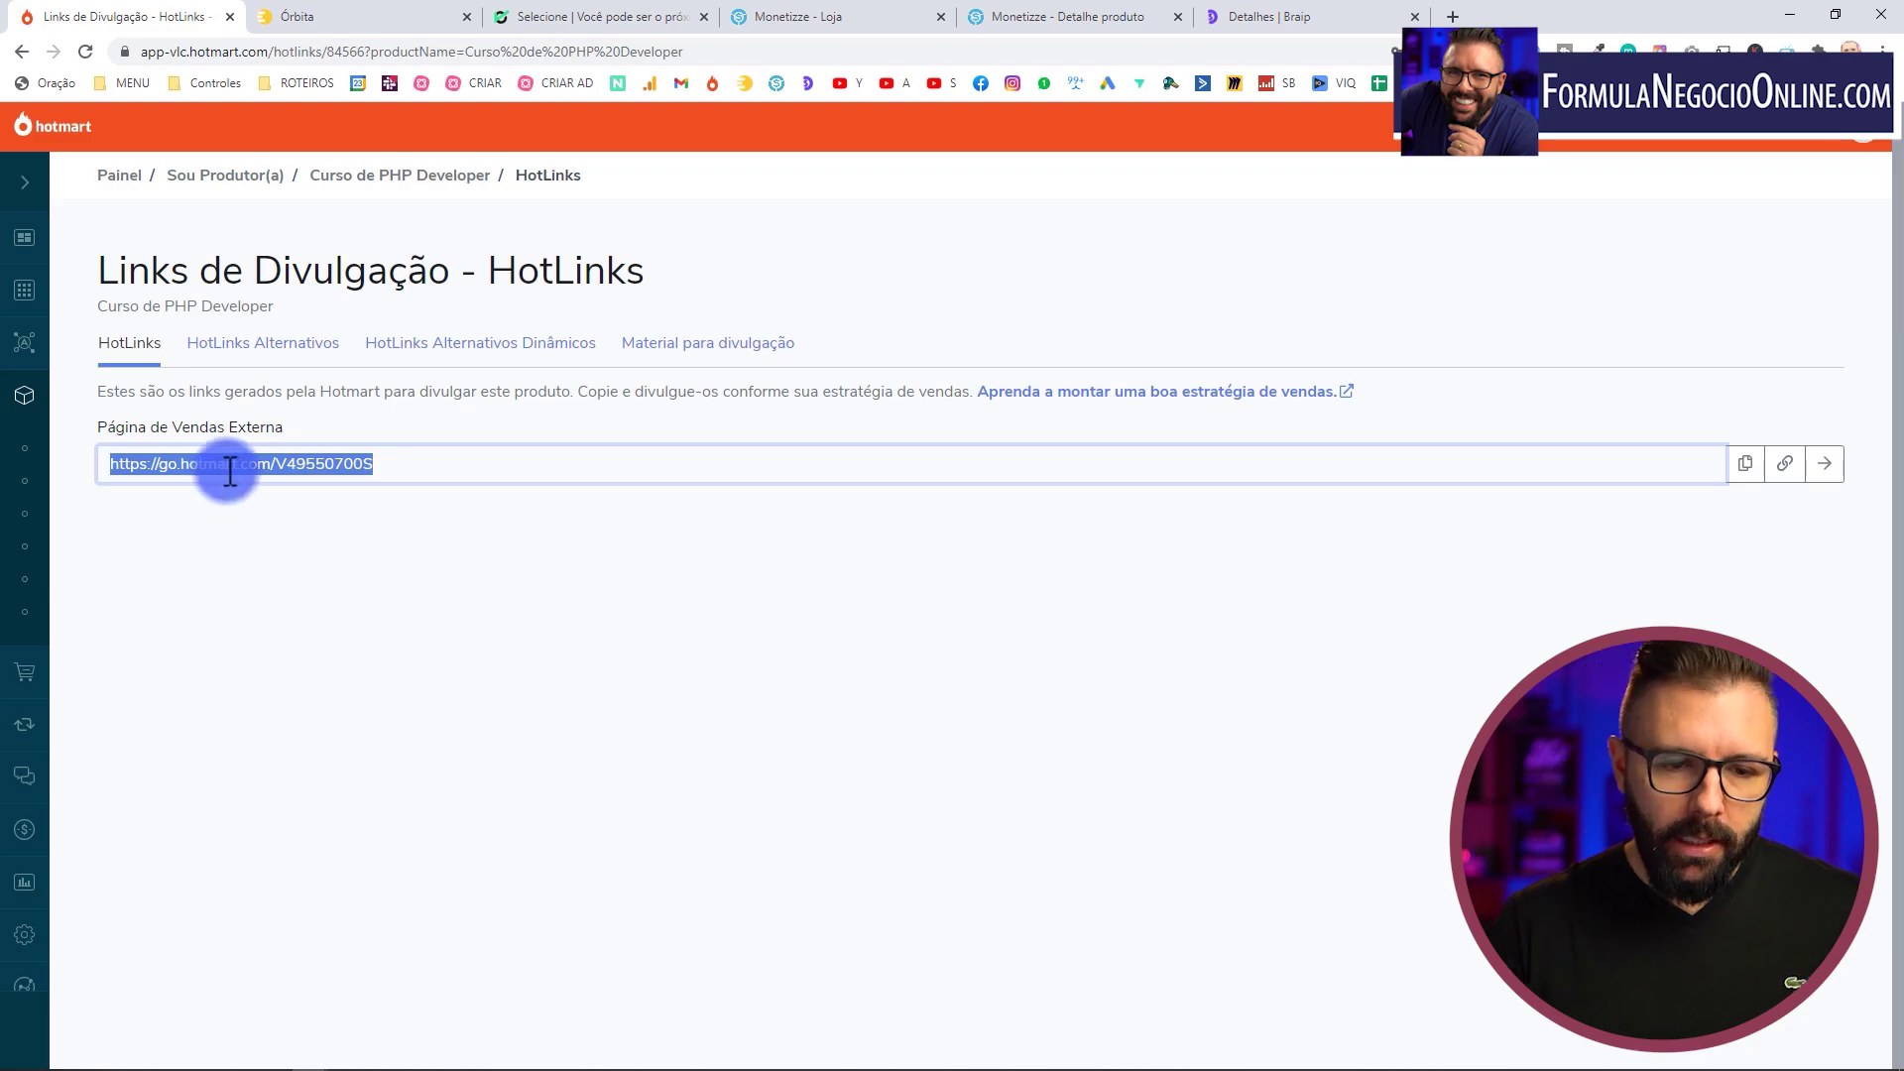
{"action": "left_click", "coordinate": [268, 540]}
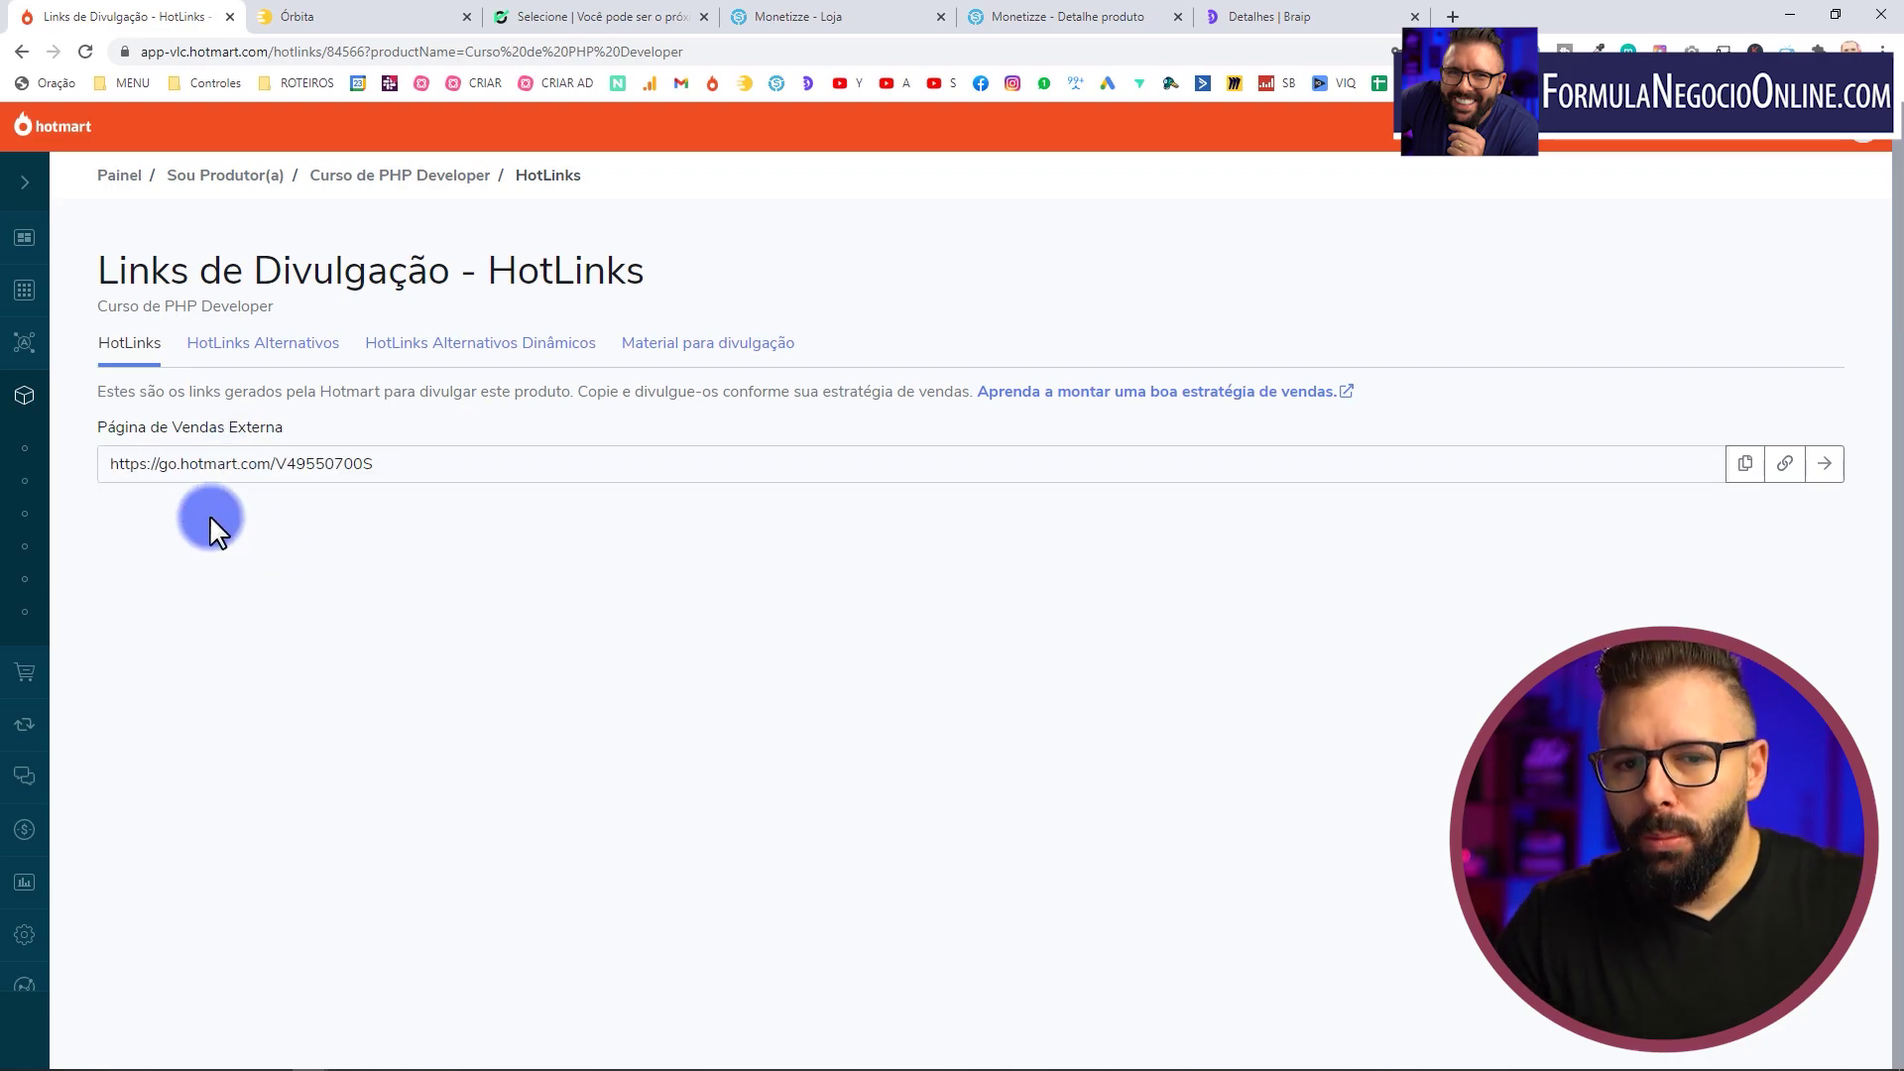
{"action": "left_click", "coordinate": [199, 464]}
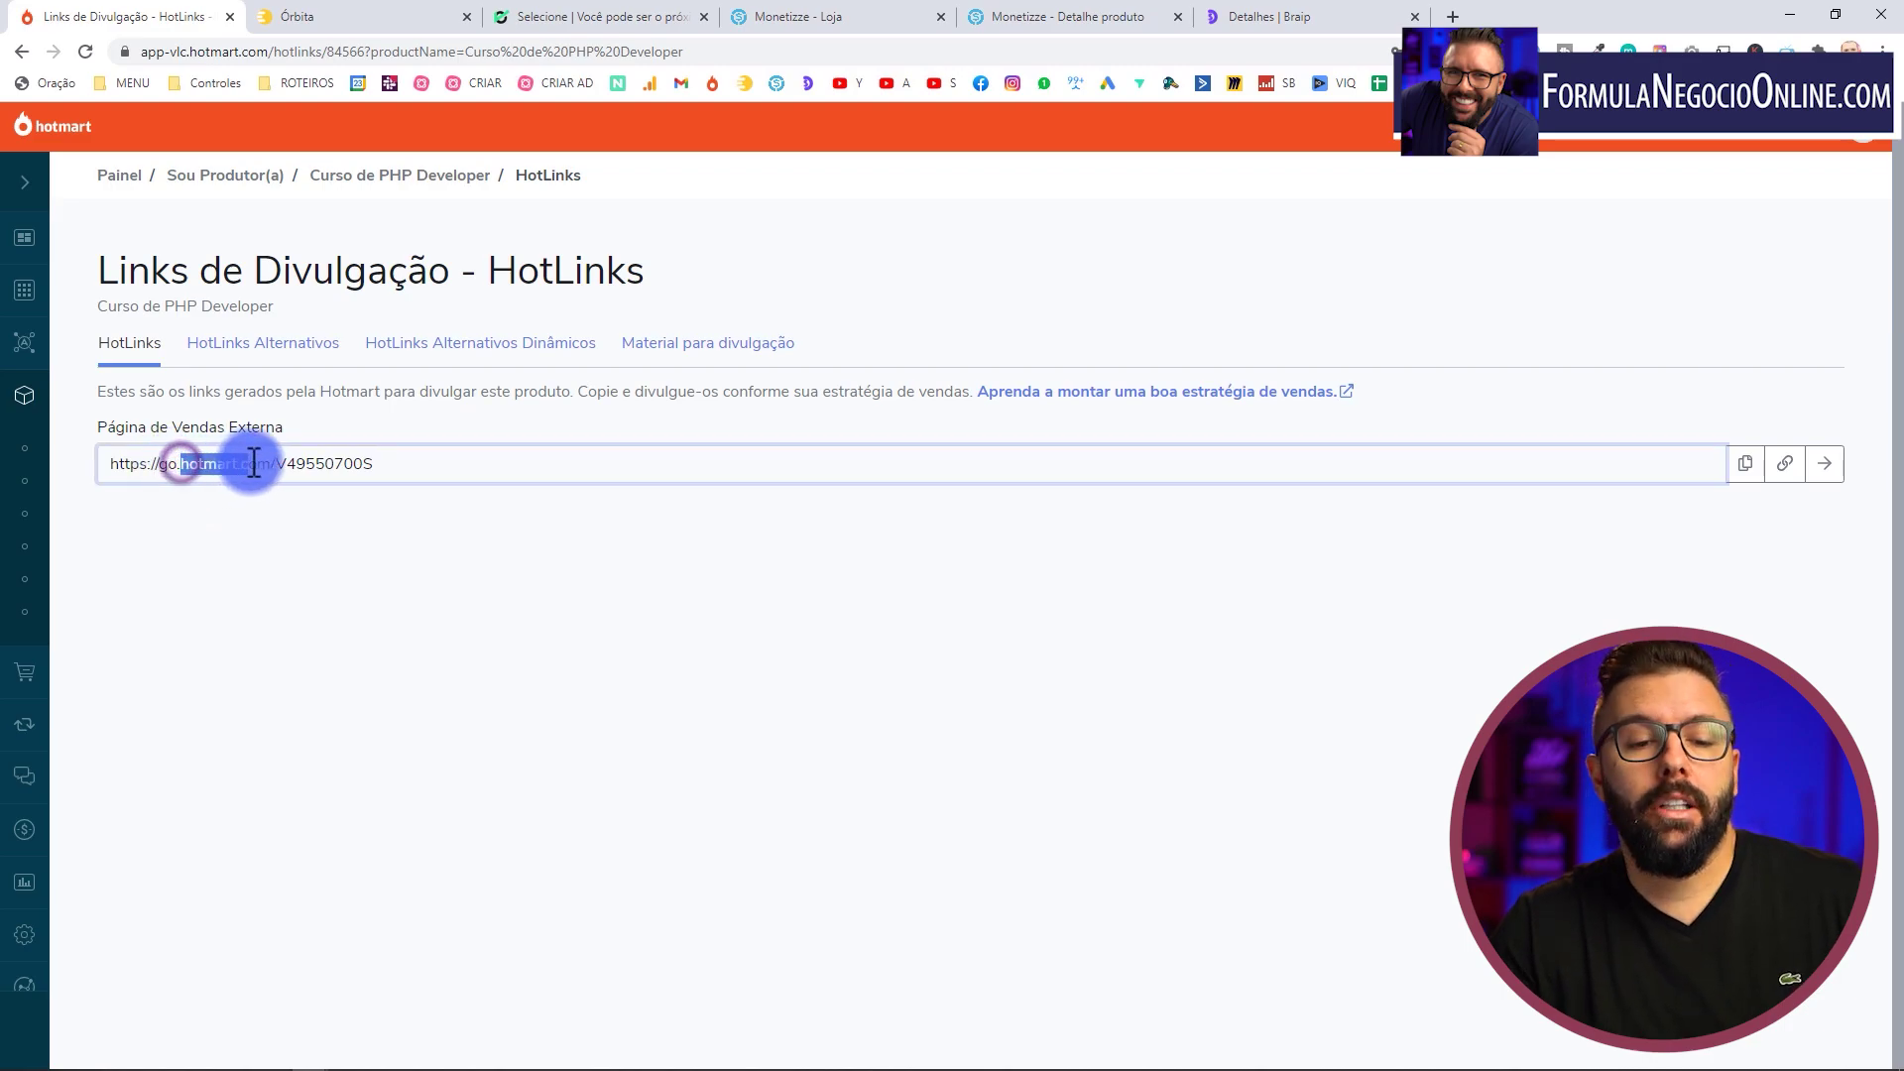
{"action": "left_click_drag", "start_coordinate": [253, 463], "coordinate": [211, 463]}
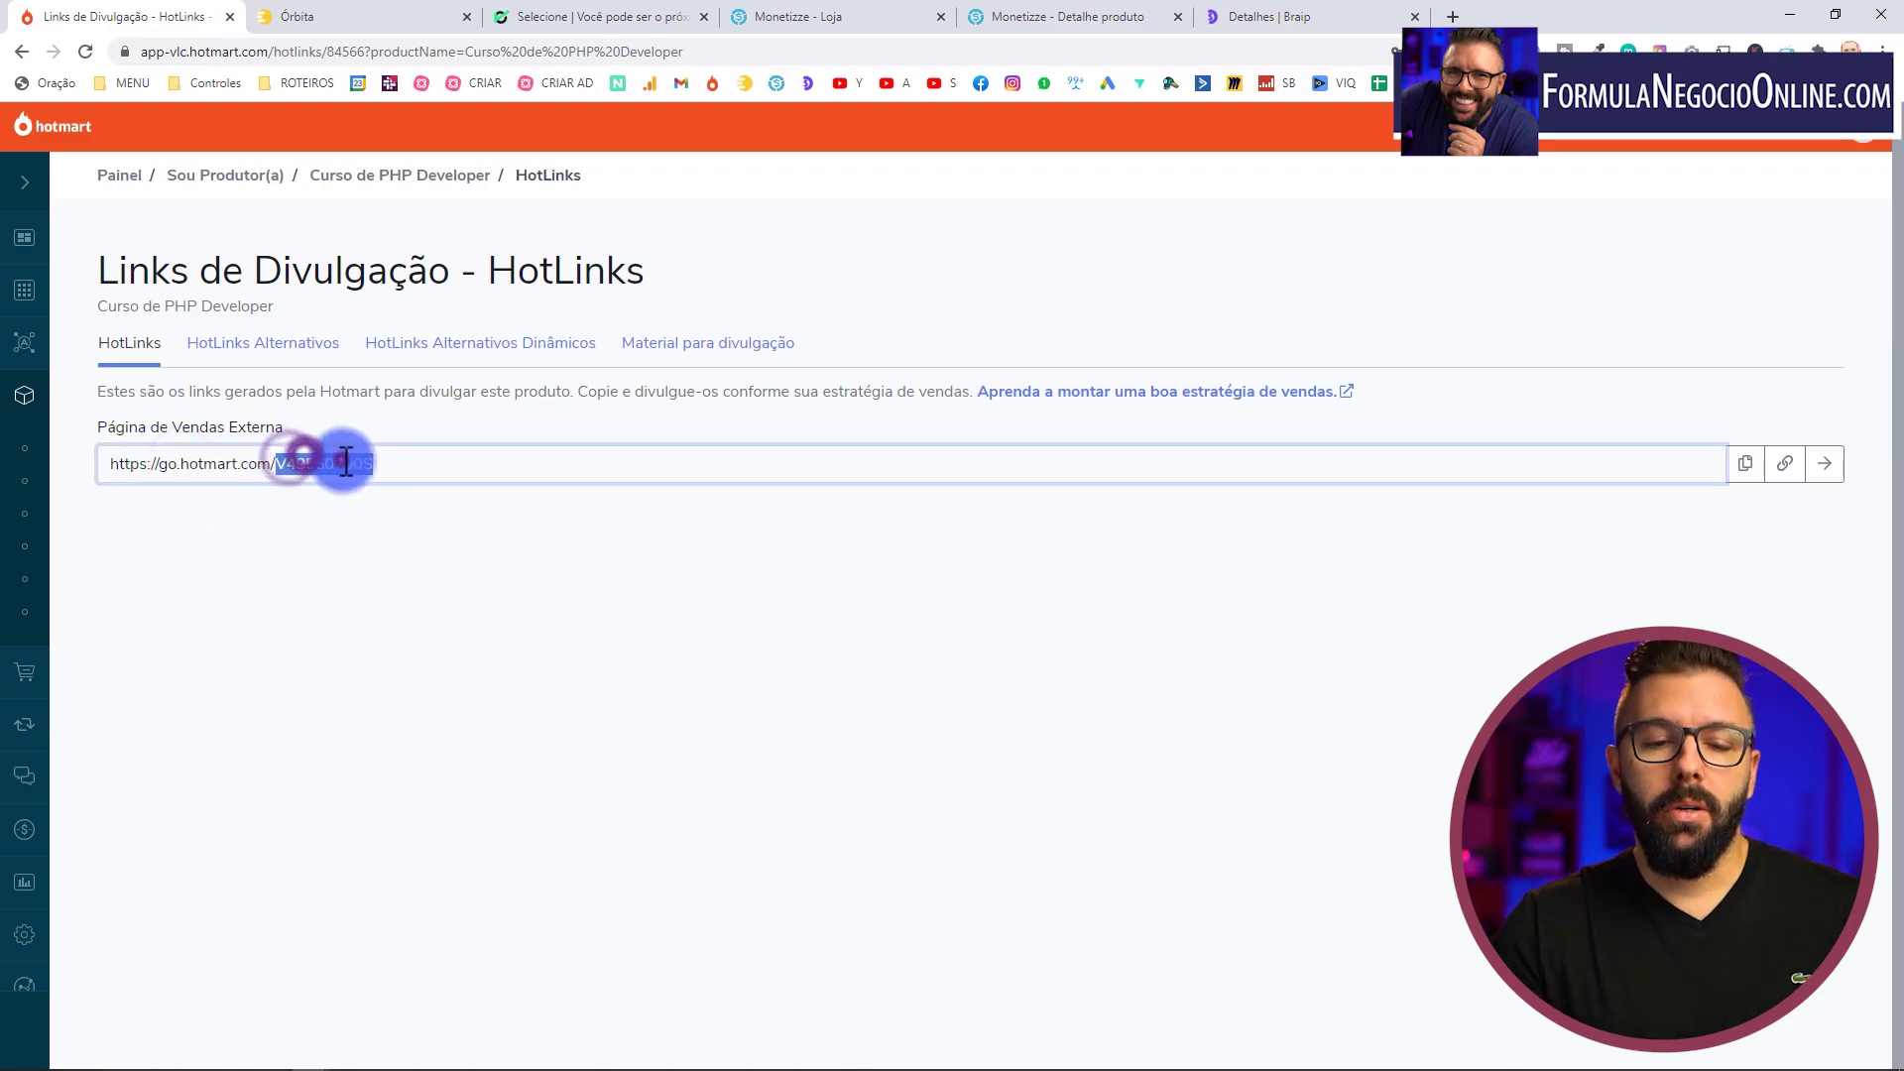